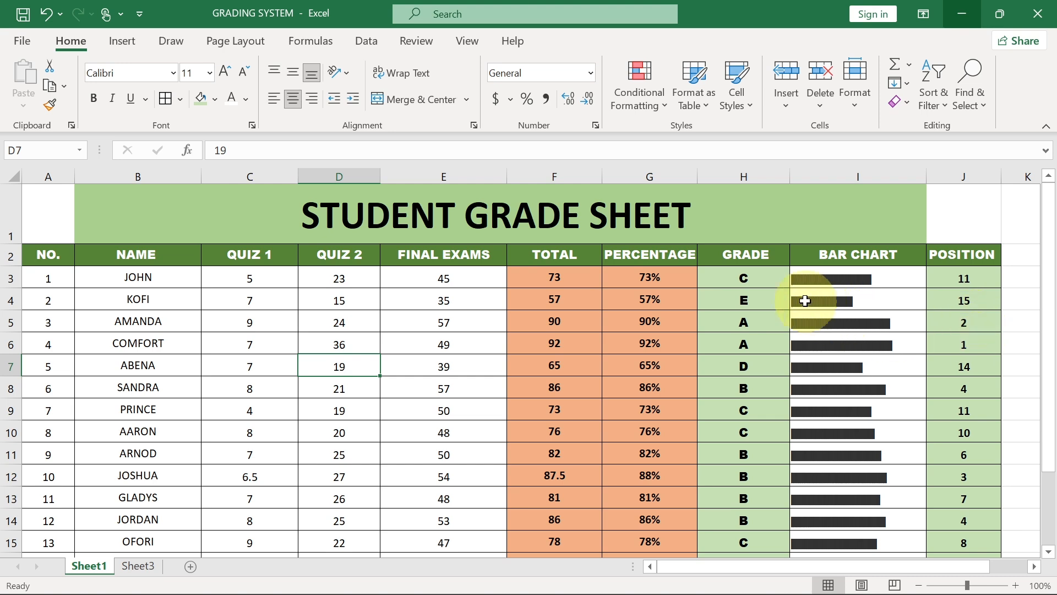
# Step: Set the Quiz 1 score for student number 5 in cell C7 of Sheet1 to 9
pyautogui.click(245, 368)
pyautogui.write('7')
pyautogui.press('BackSpace')
pyautogui.write('9')
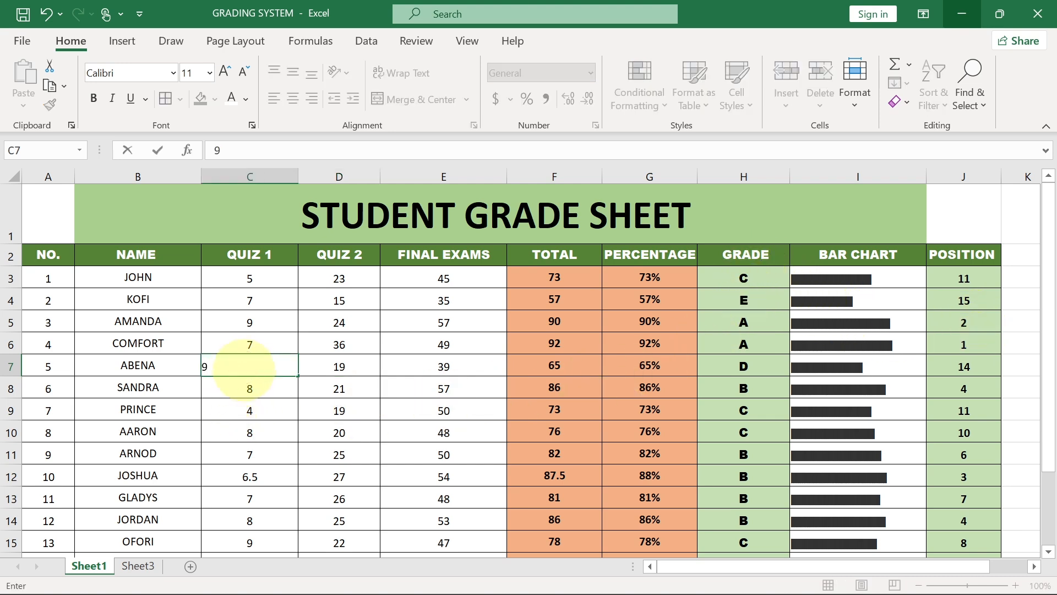
pyautogui.press('Return')
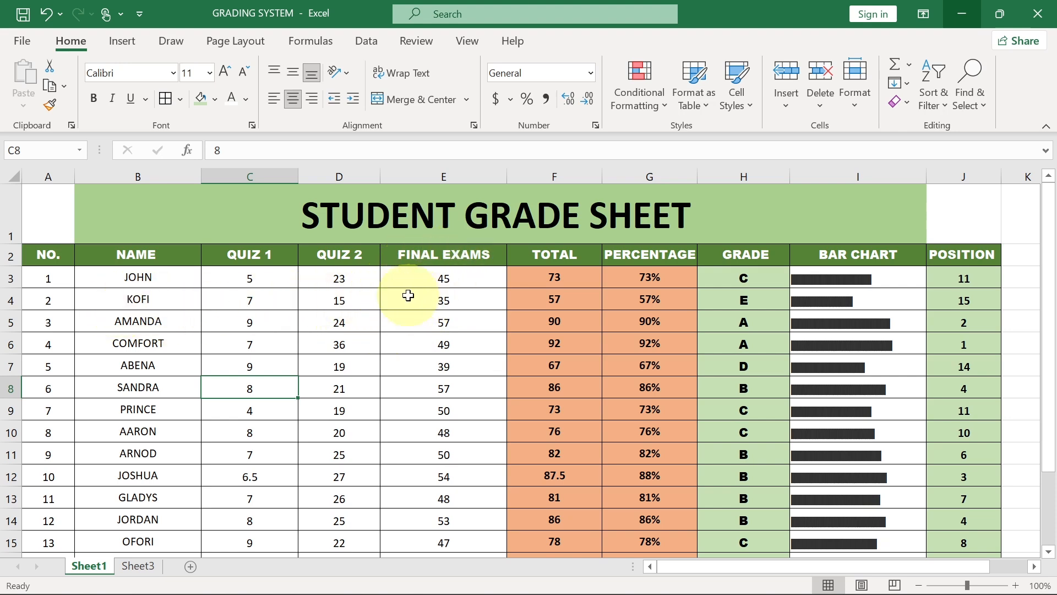
# Step: Set the Final Exams score for student number 2 in cell E4 to 50
pyautogui.click(445, 303)
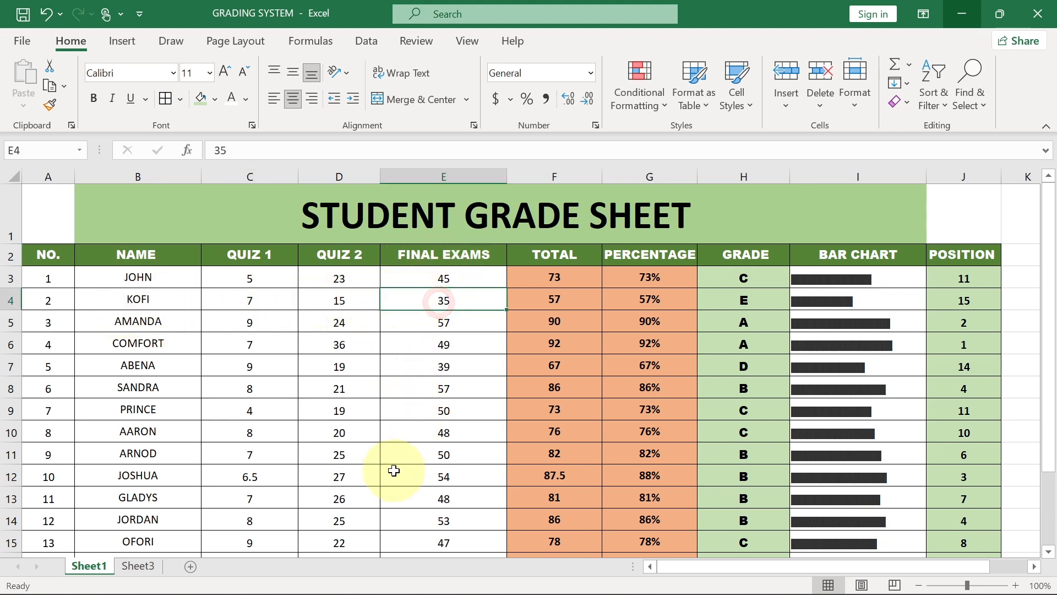
pyautogui.write('5')
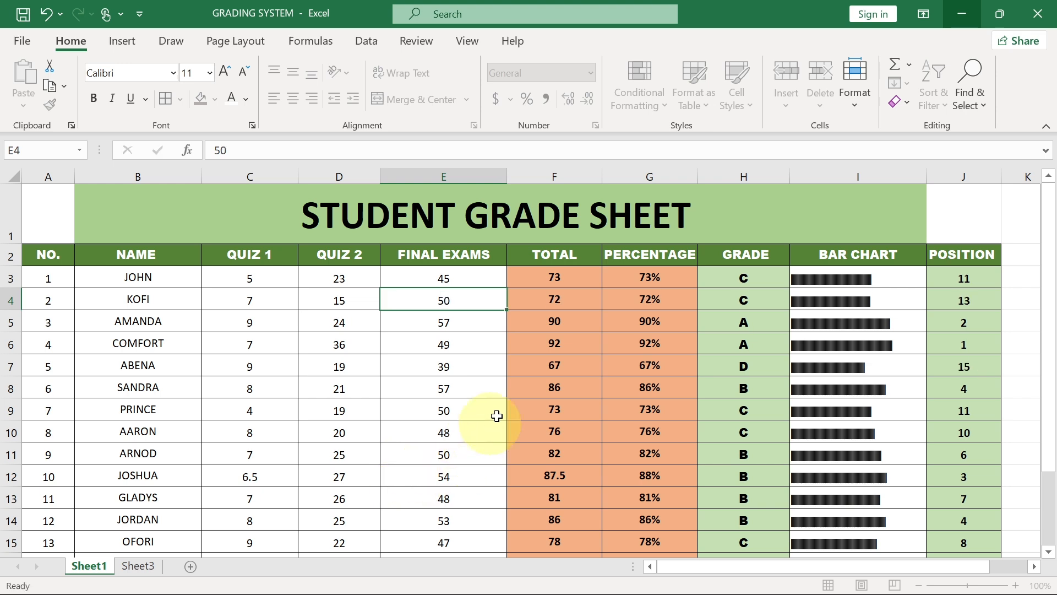
pyautogui.press('Return')
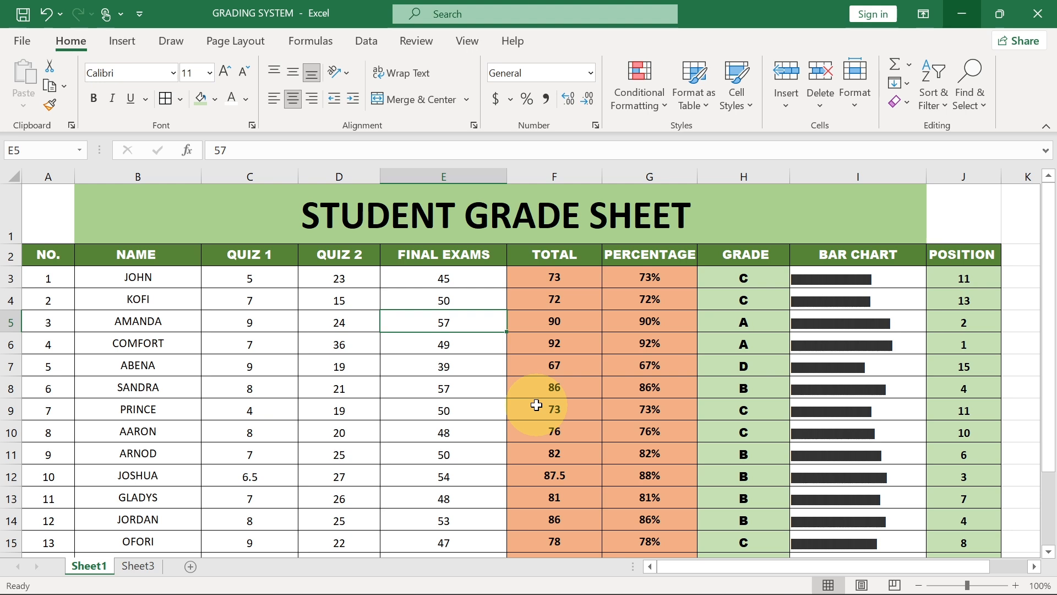
# Step: Compare Sheet1 with Sheet3, then on Sheet3 review the Total, Percentage, Grade, Bar Chart and Position columns
pyautogui.click(130, 569)
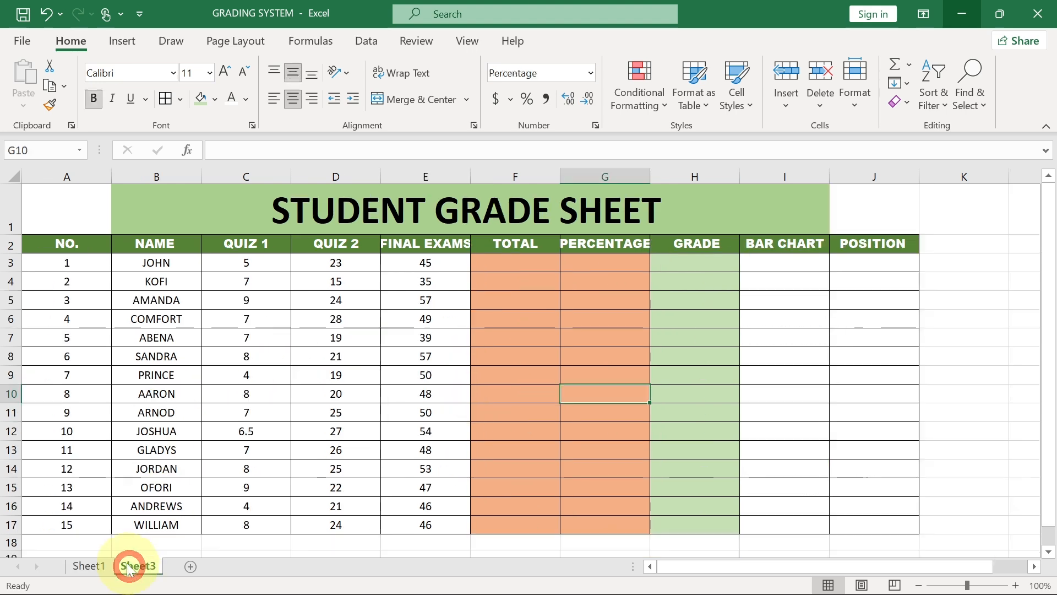
pyautogui.click(84, 568)
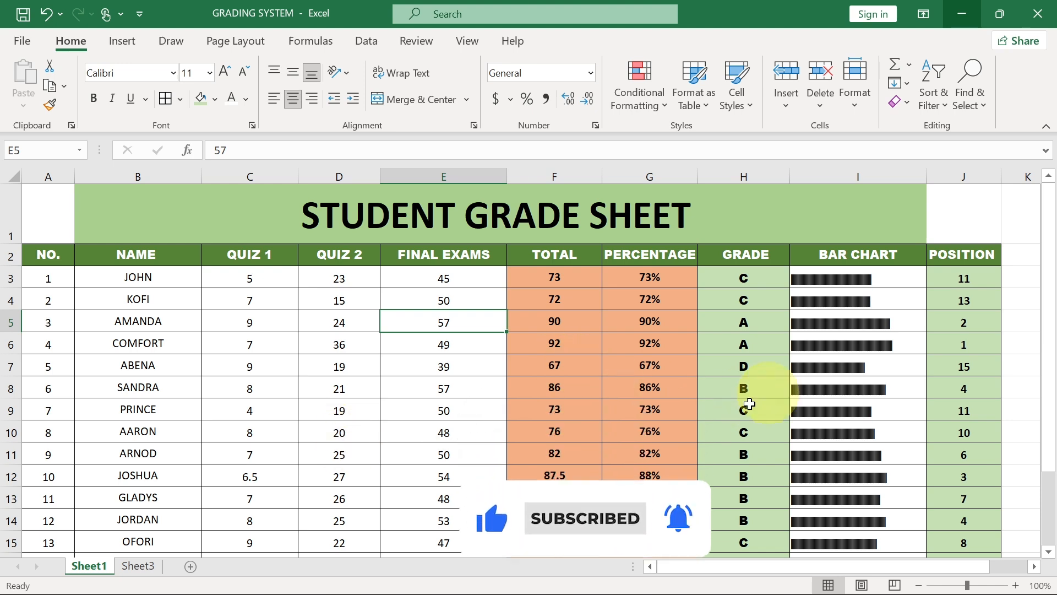
pyautogui.click(139, 566)
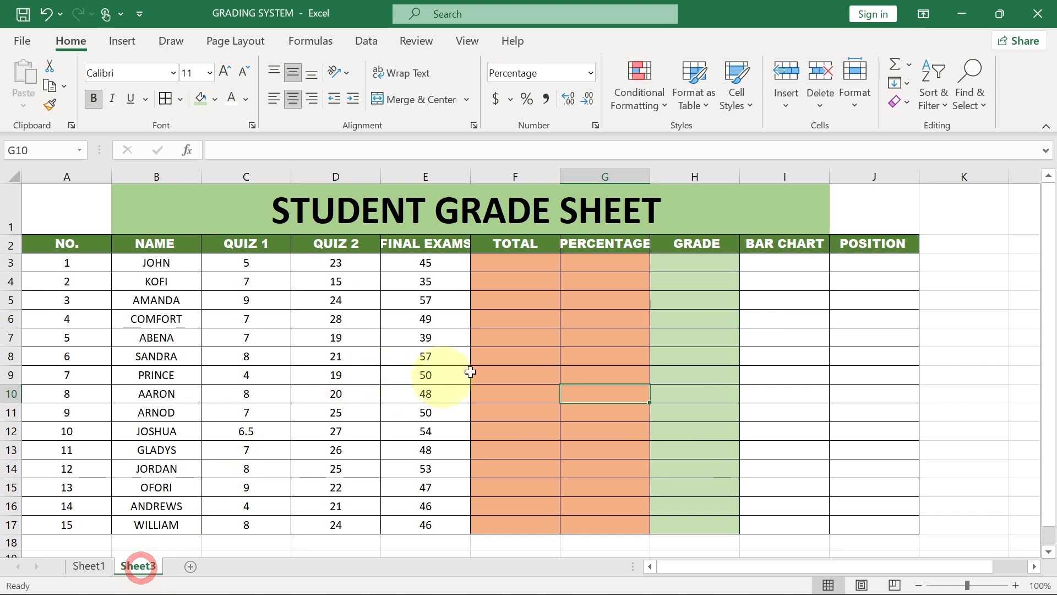
pyautogui.click(523, 264)
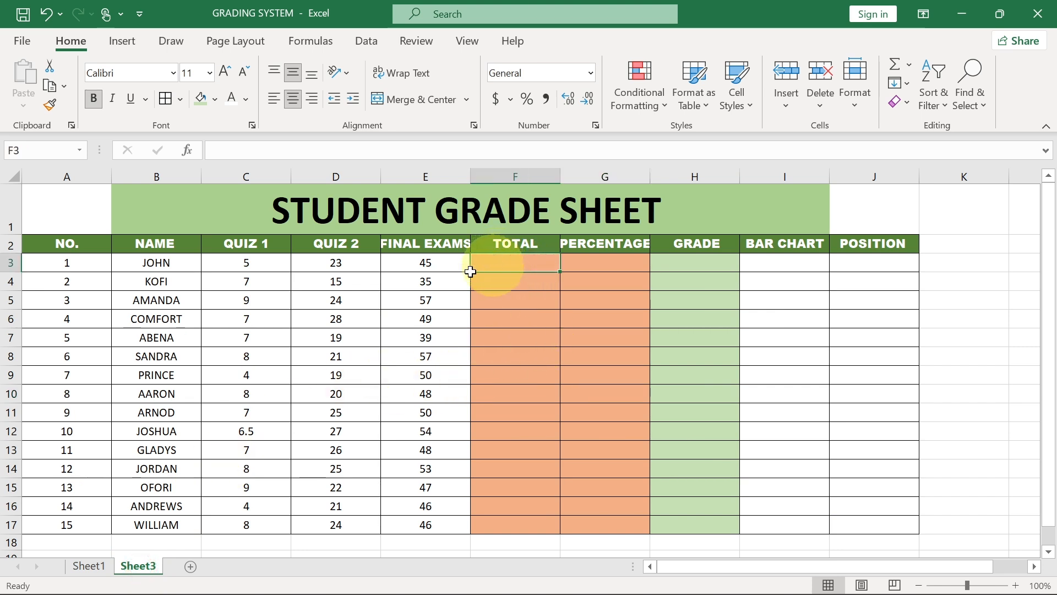
pyautogui.click(583, 246)
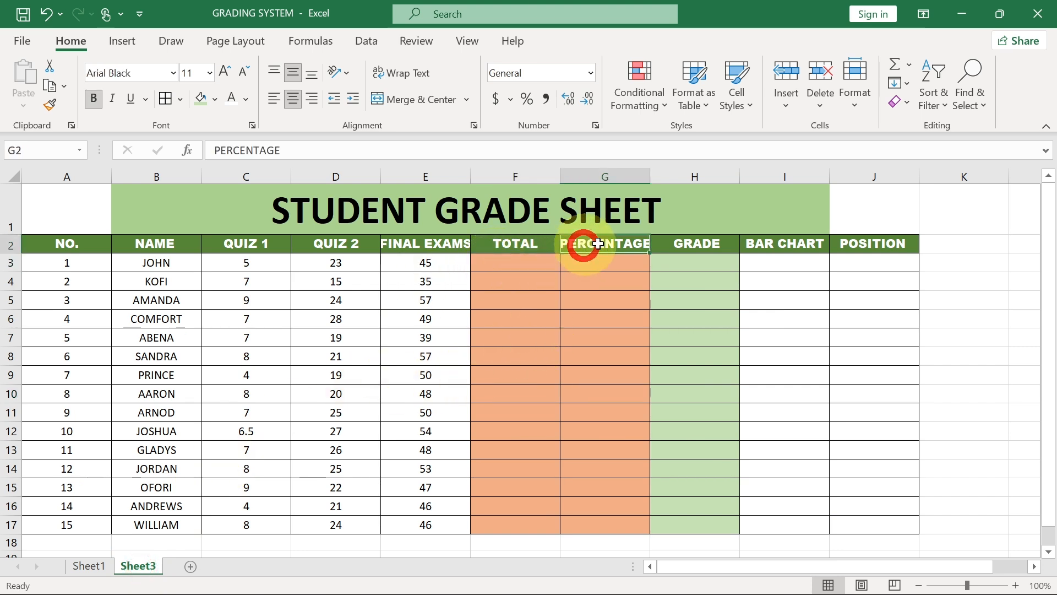
pyautogui.click(680, 242)
pyautogui.click(761, 245)
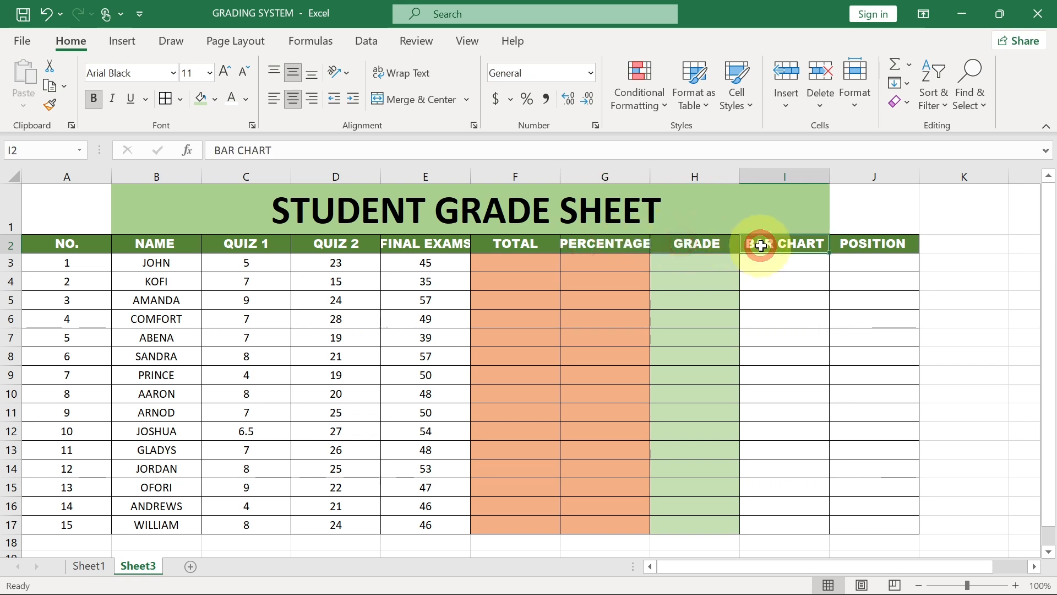
pyautogui.click(856, 245)
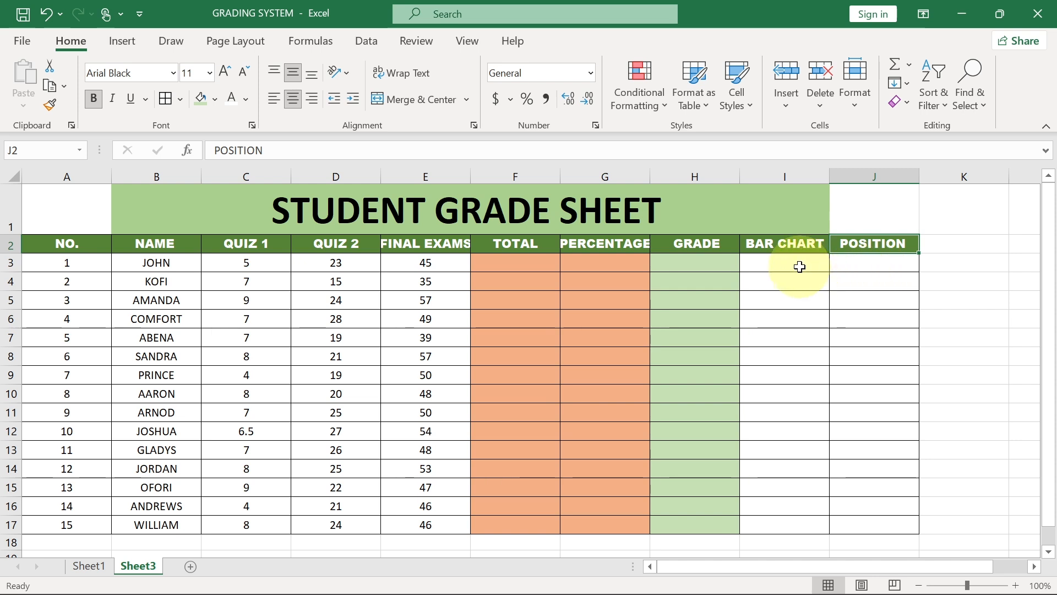
pyautogui.click(502, 264)
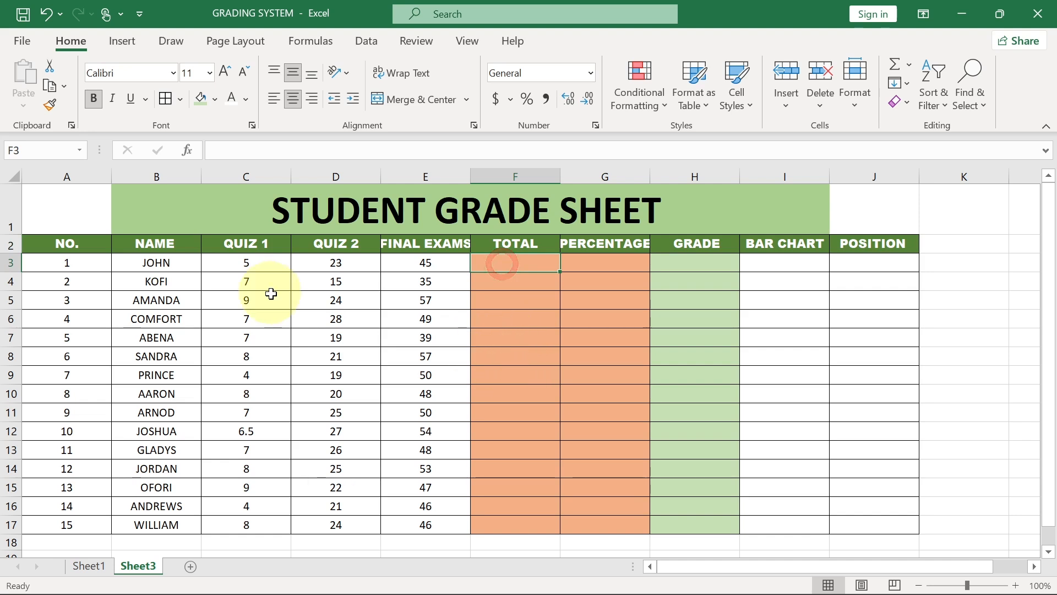
# Step: Widen column E on Sheet3 so the FINAL EXAMS header fits
pyautogui.click(304, 316)
pyautogui.click(426, 175)
pyautogui.moveTo(469, 169); pyautogui.dragTo(483, 170)
# Step: Enter =SUM(C3:E3) in cell F3 to total the first student's Quiz 1, Quiz 2 and Final Exams scores
pyautogui.click(251, 244)
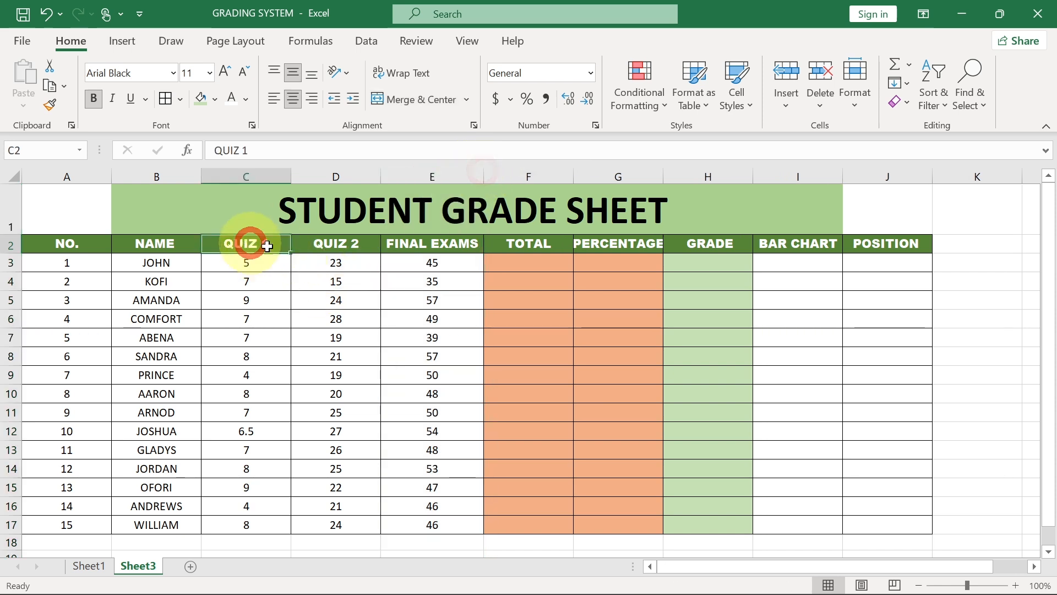
pyautogui.click(336, 248)
pyautogui.click(420, 242)
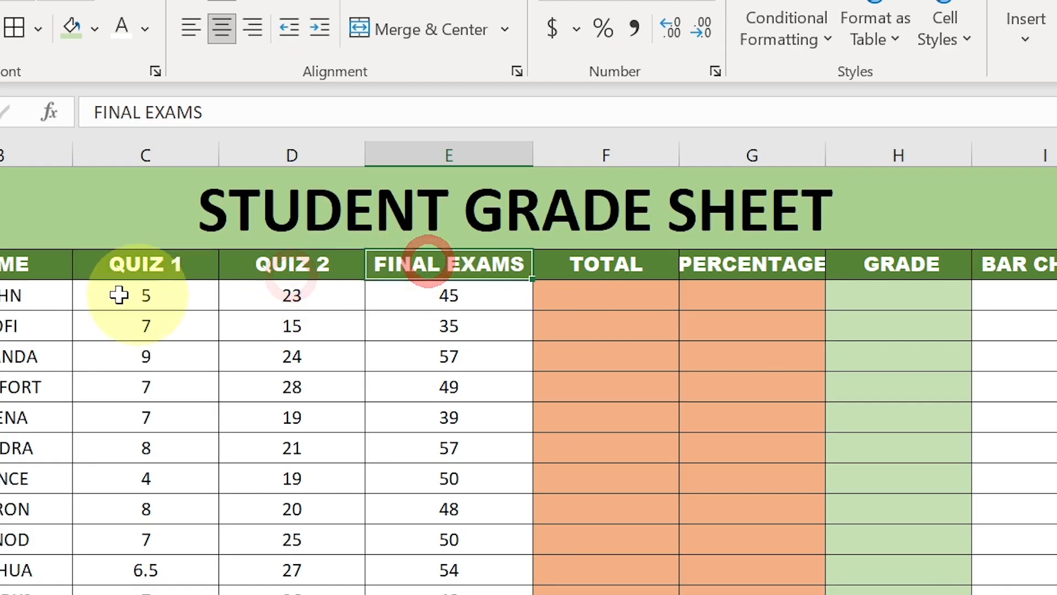
pyautogui.click(526, 267)
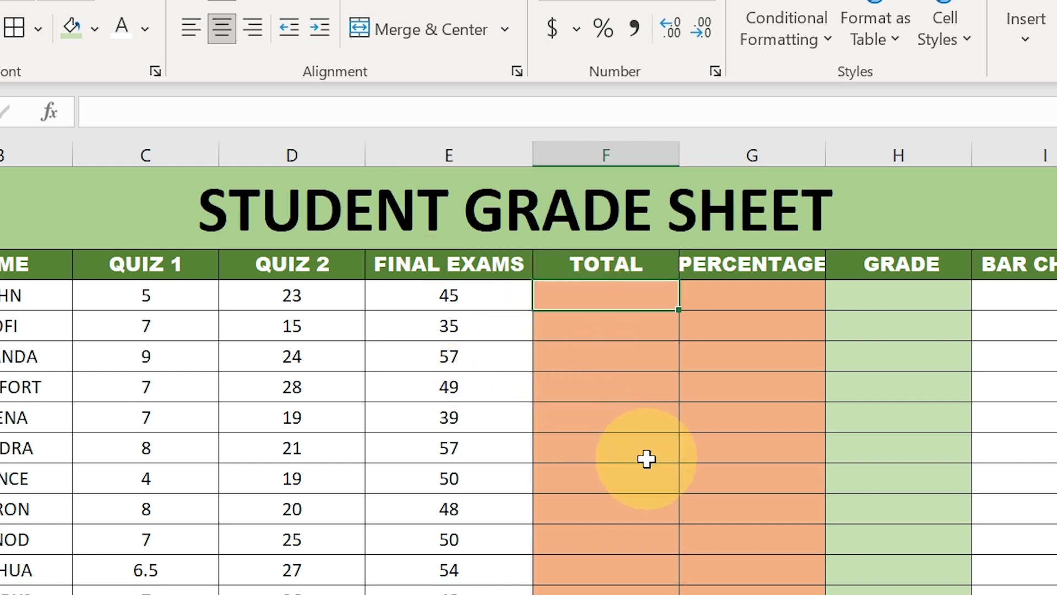
pyautogui.write('=')
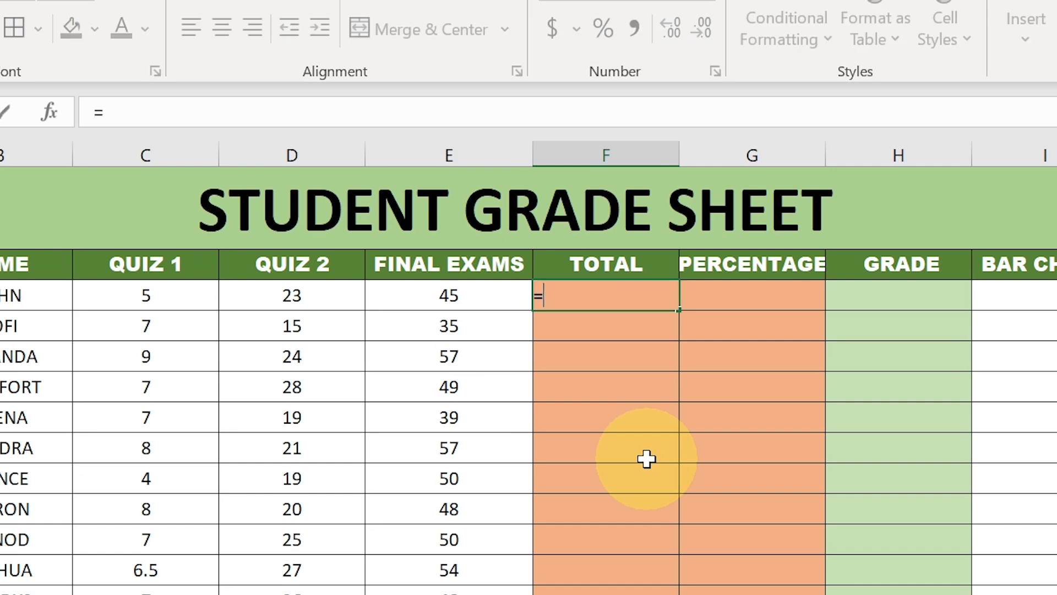
pyautogui.write('SUM(')
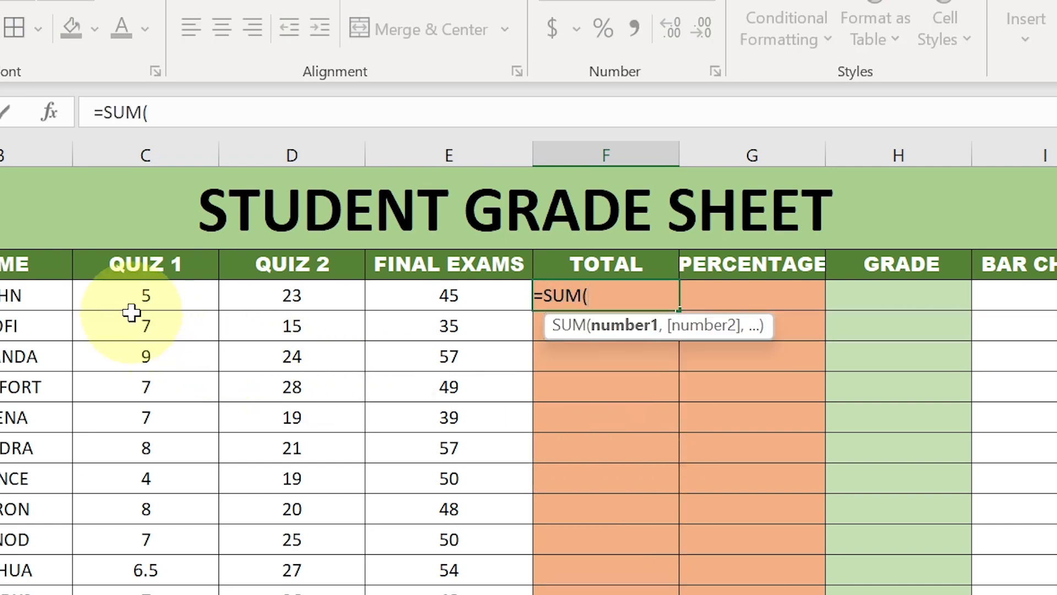
pyautogui.moveTo(130, 296); pyautogui.dragTo(435, 307)
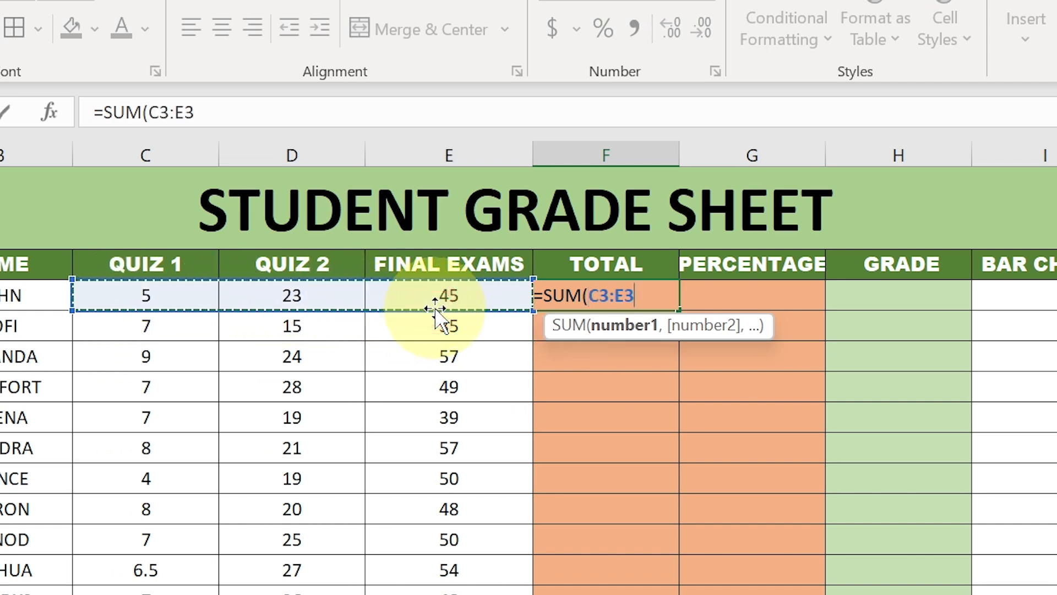
pyautogui.press('Return')
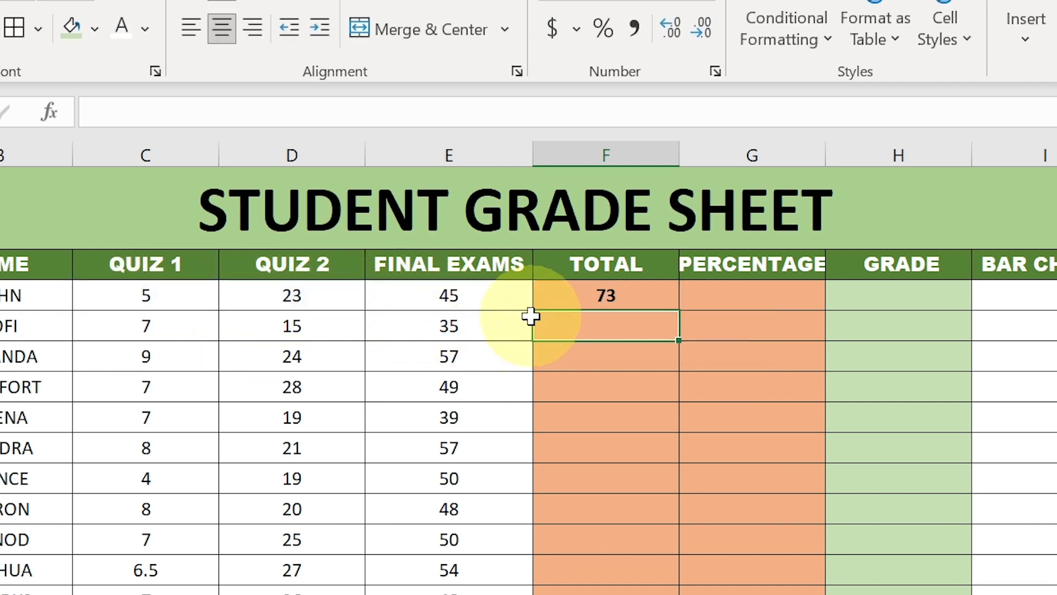
# Step: Fill the total formula from F3 down through F17 for all students
pyautogui.click(580, 295)
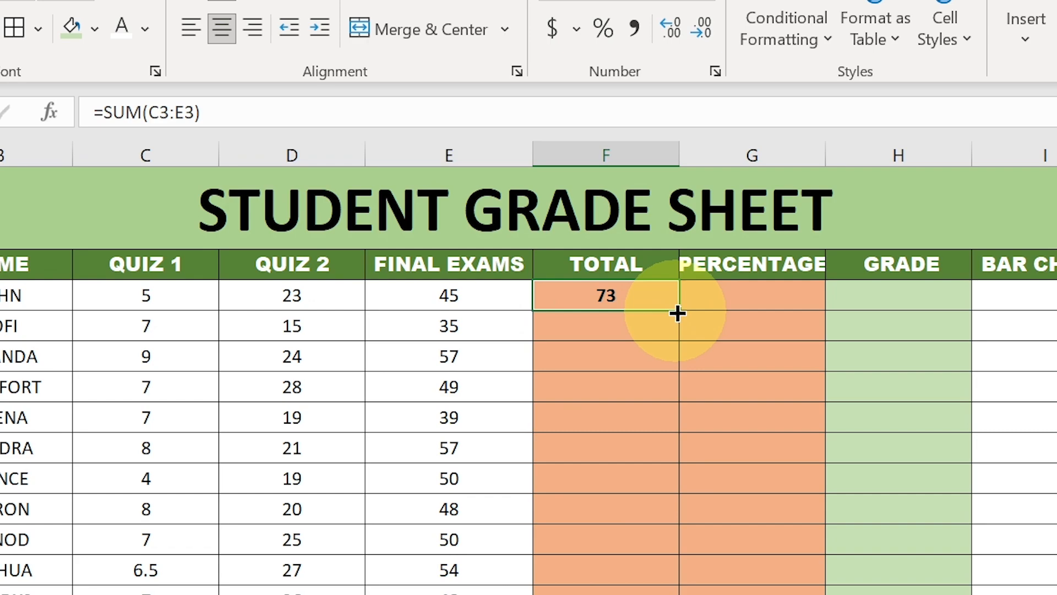
pyautogui.moveTo(677, 310); pyautogui.dragTo(648, 594)
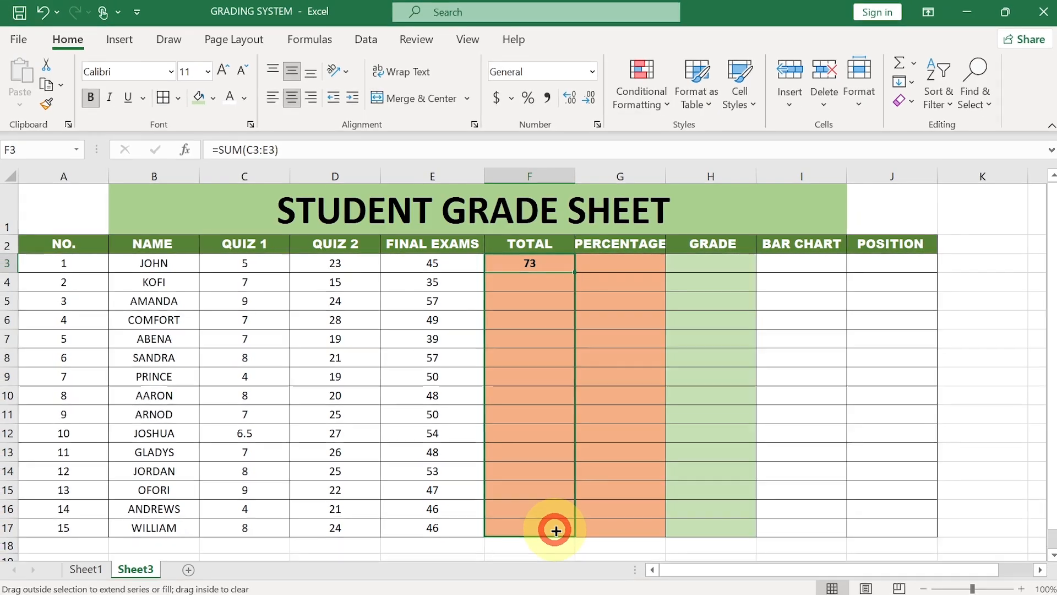
pyautogui.moveTo(555, 523); pyautogui.dragTo(554, 524)
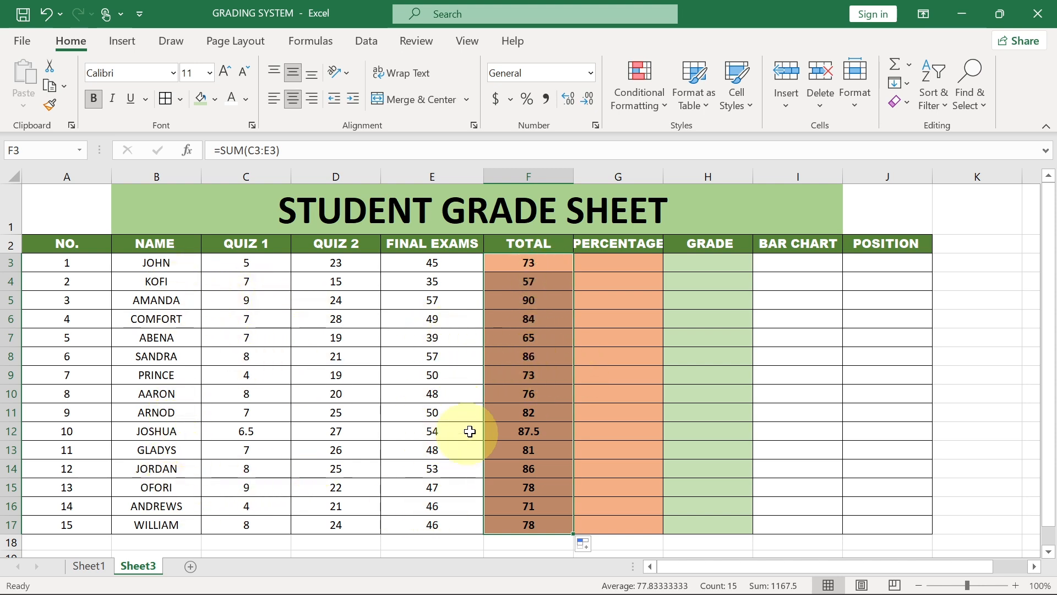
# Step: Review the filled Total formulas against the Quiz 1, Quiz 2 and Final Exams scores they add up
pyautogui.click(520, 401)
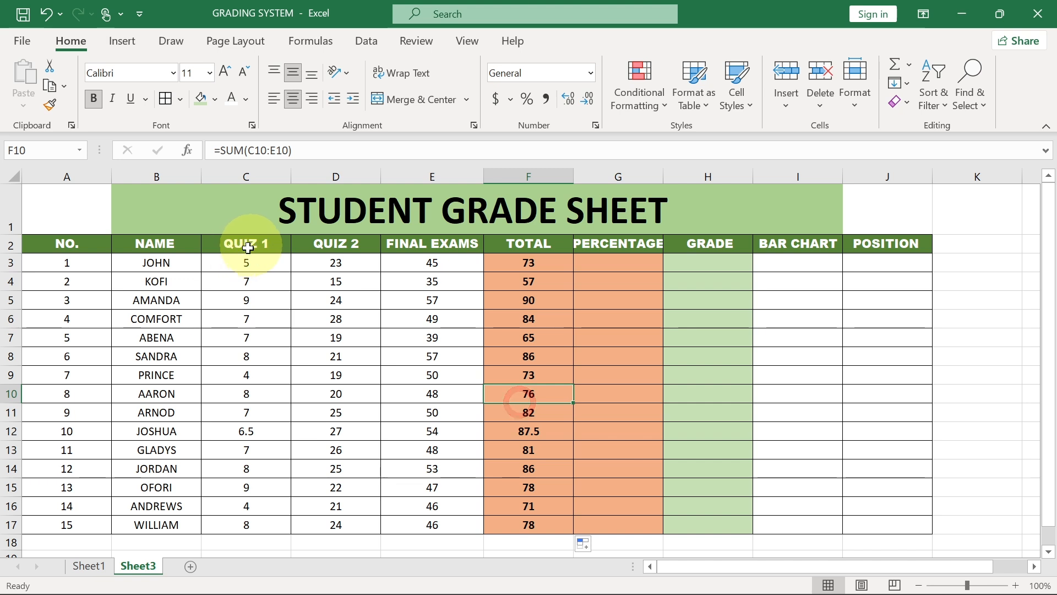
pyautogui.click(246, 278)
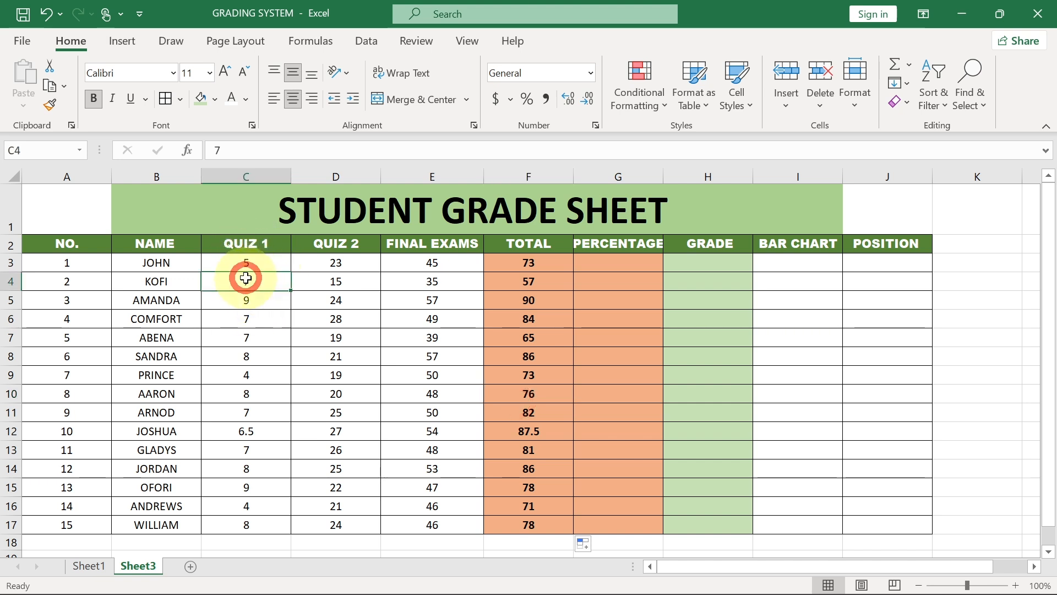
pyautogui.click(333, 266)
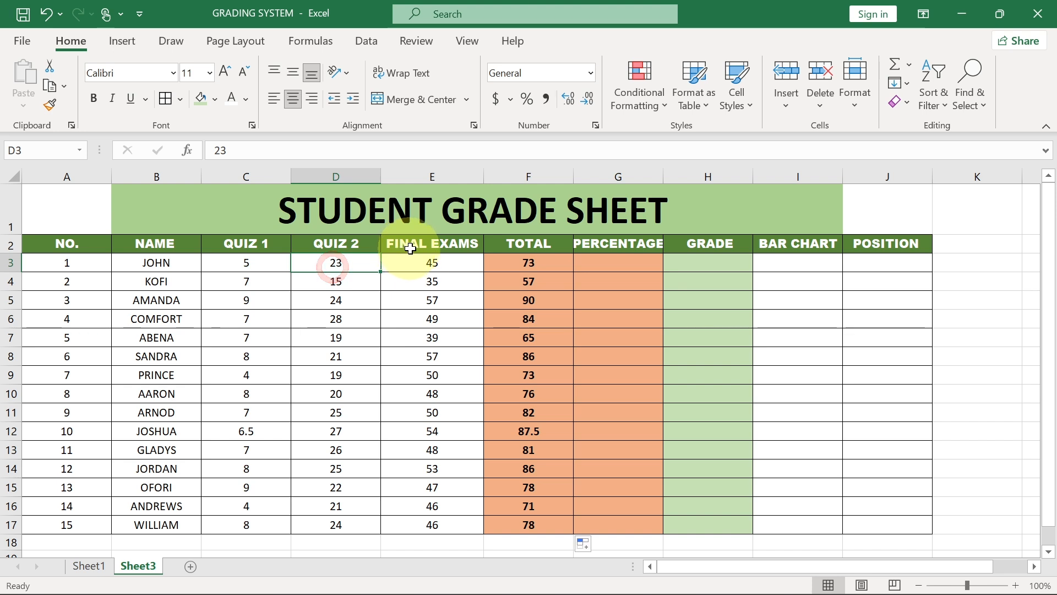
pyautogui.click(422, 269)
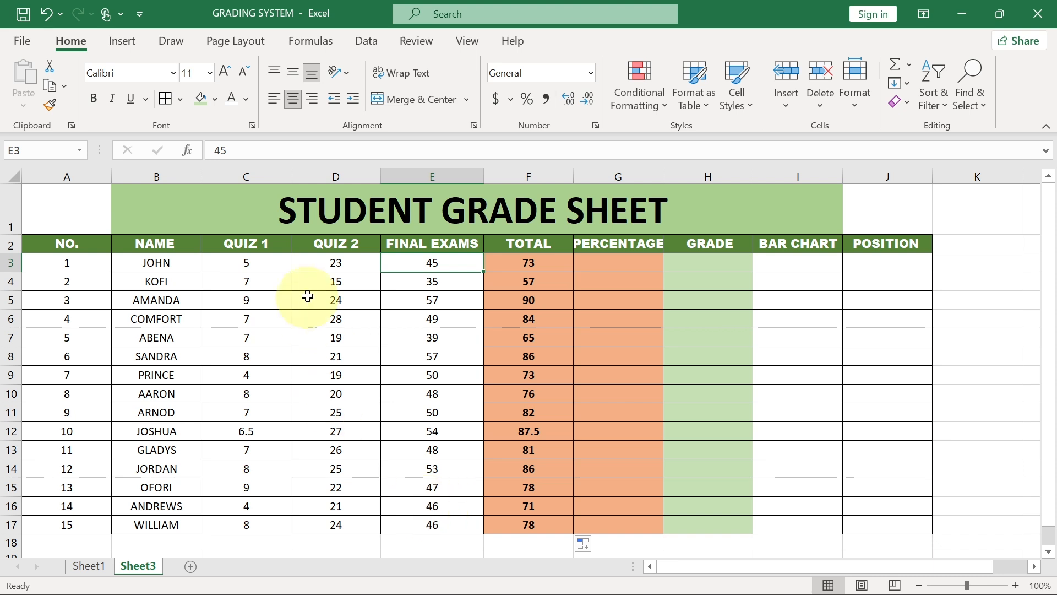
pyautogui.click(334, 246)
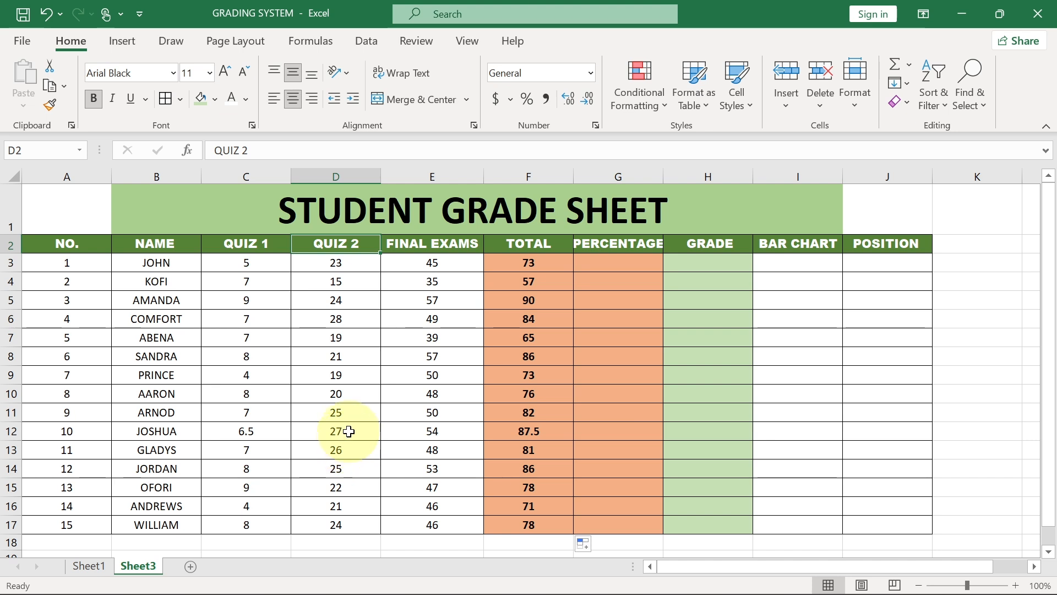
pyautogui.click(247, 246)
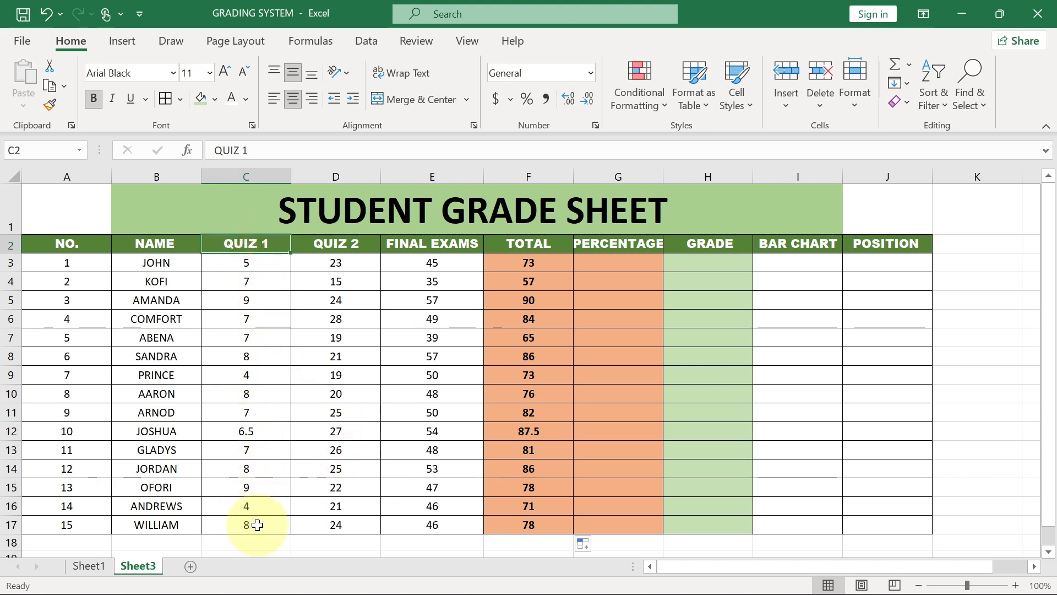
pyautogui.click(507, 258)
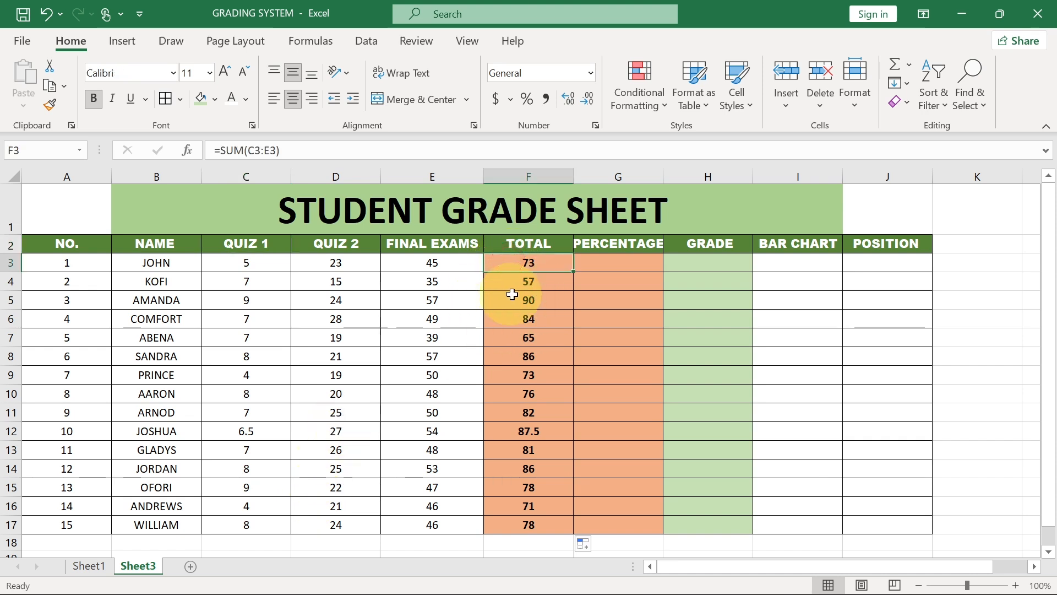
# Step: Widen column G so the PERCENTAGE header fits
pyautogui.click(616, 177)
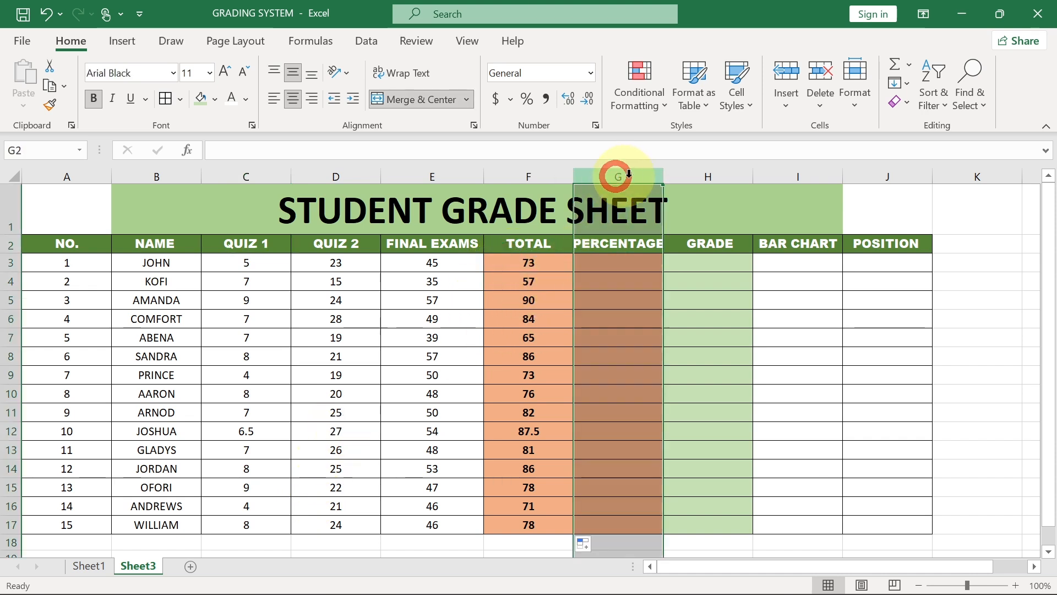
pyautogui.moveTo(659, 177); pyautogui.dragTo(669, 176)
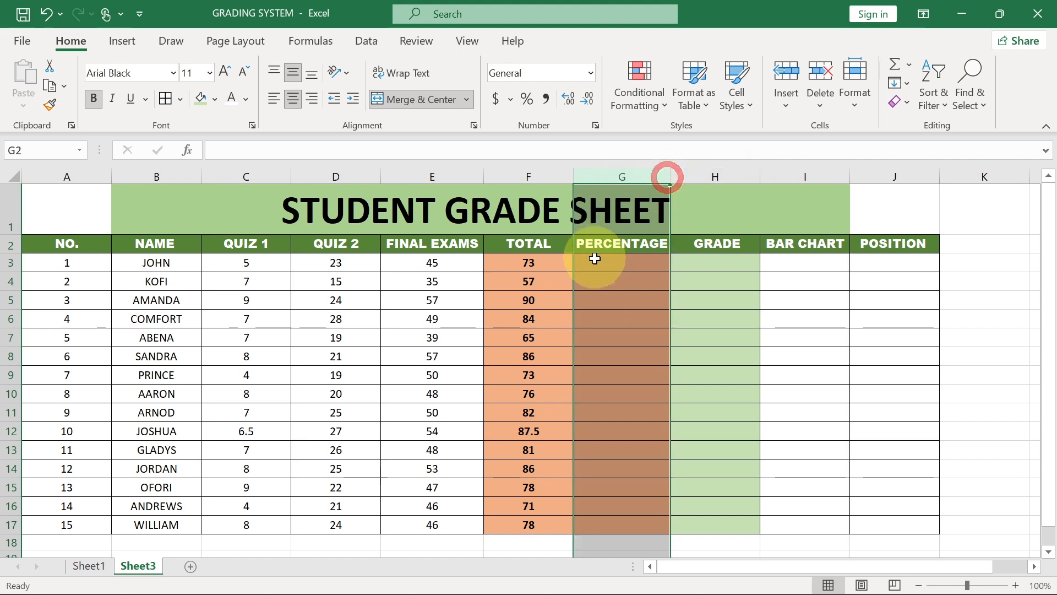
pyautogui.click(593, 266)
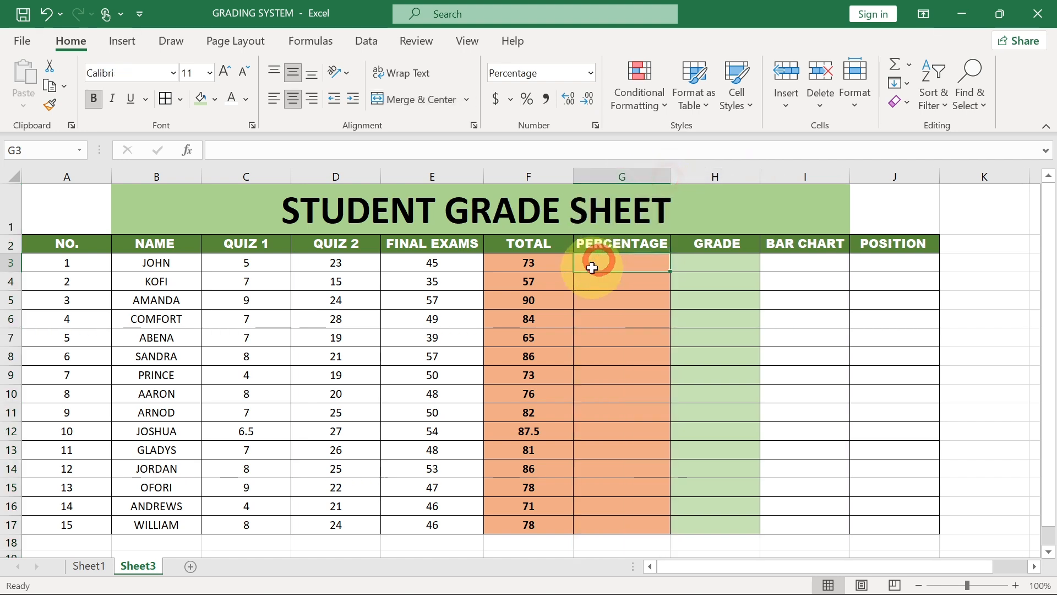
pyautogui.click(784, 264)
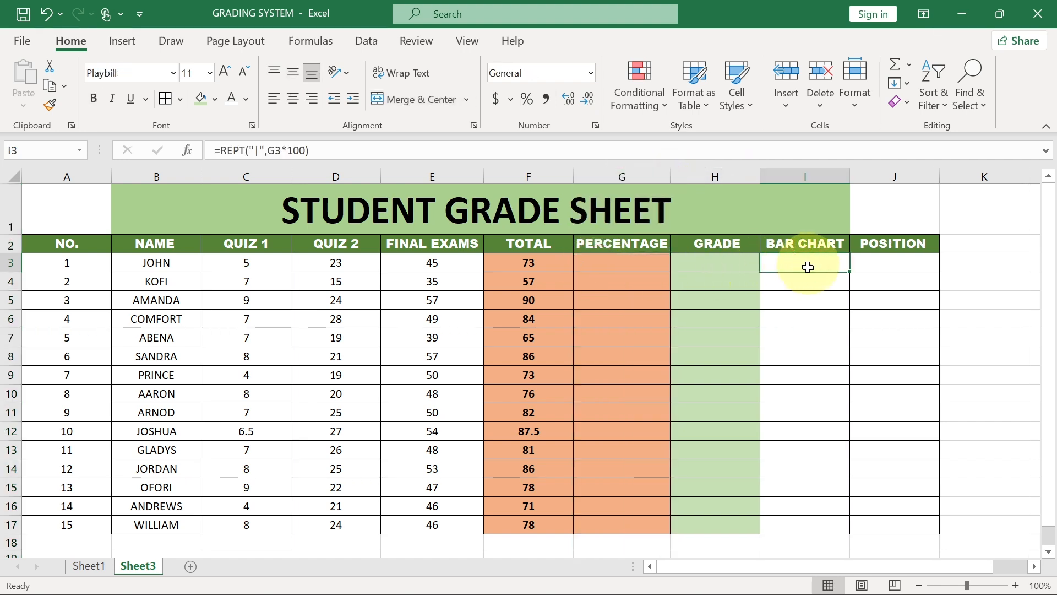
pyautogui.click(523, 261)
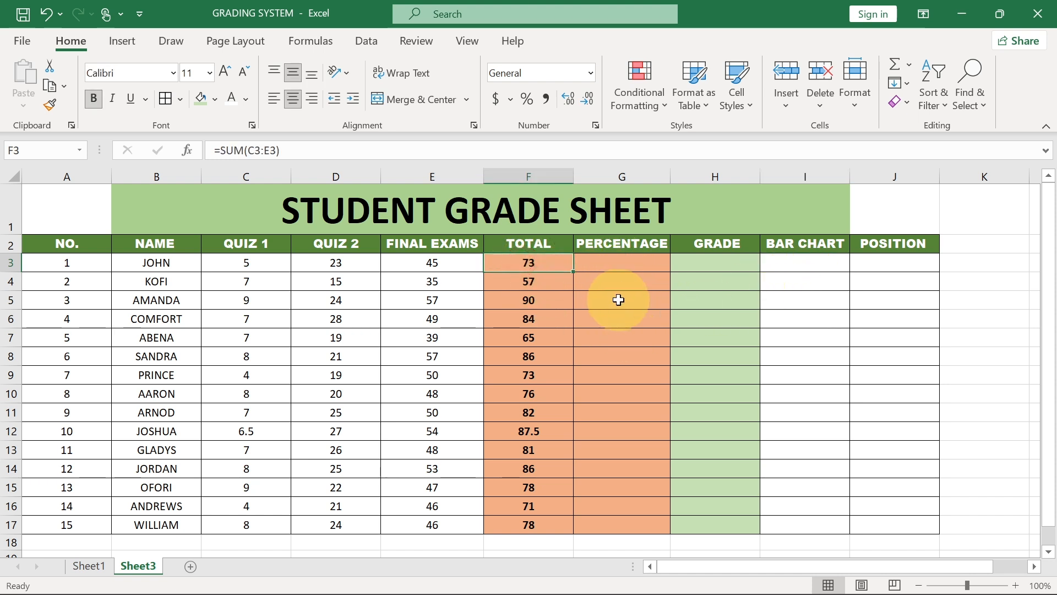
# Step: Enter =F3/100 in cell G3 to calculate the first student's percentage from the total
pyautogui.click(592, 262)
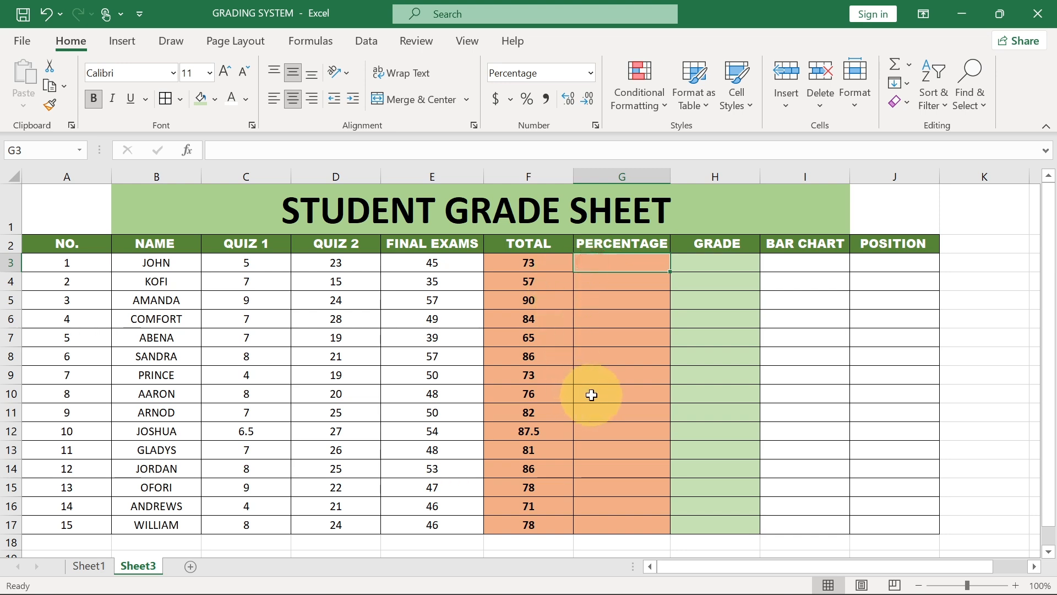
pyautogui.write('=')
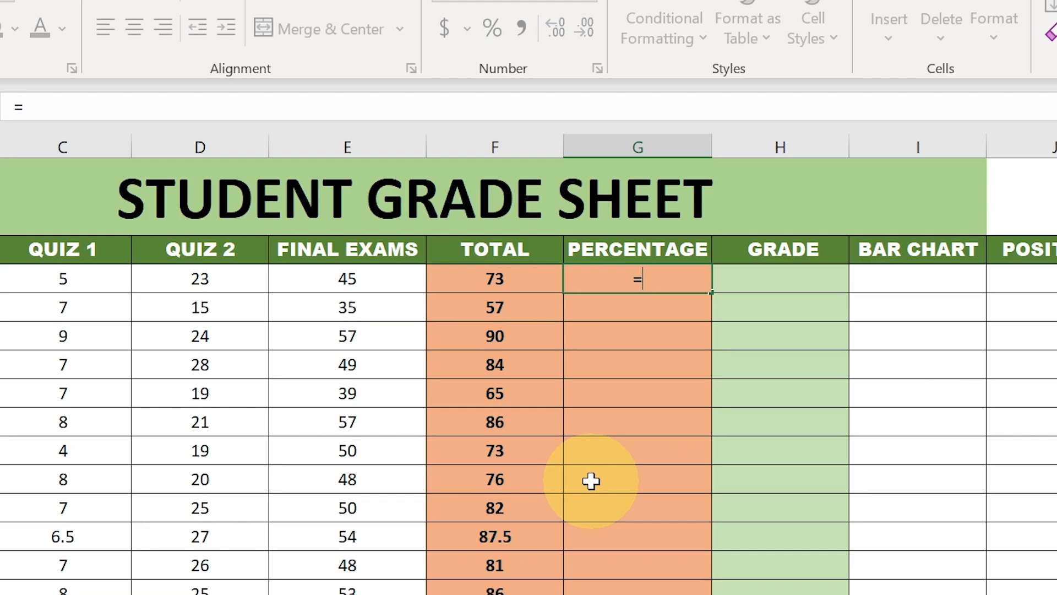
pyautogui.click(483, 279)
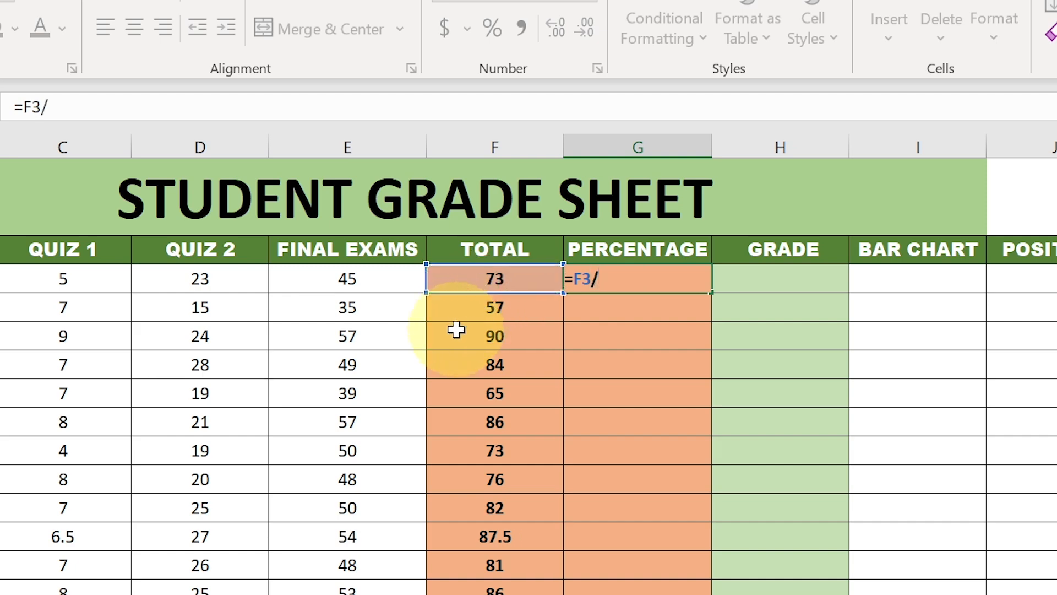
pyautogui.write('/100')
pyautogui.press('Return')
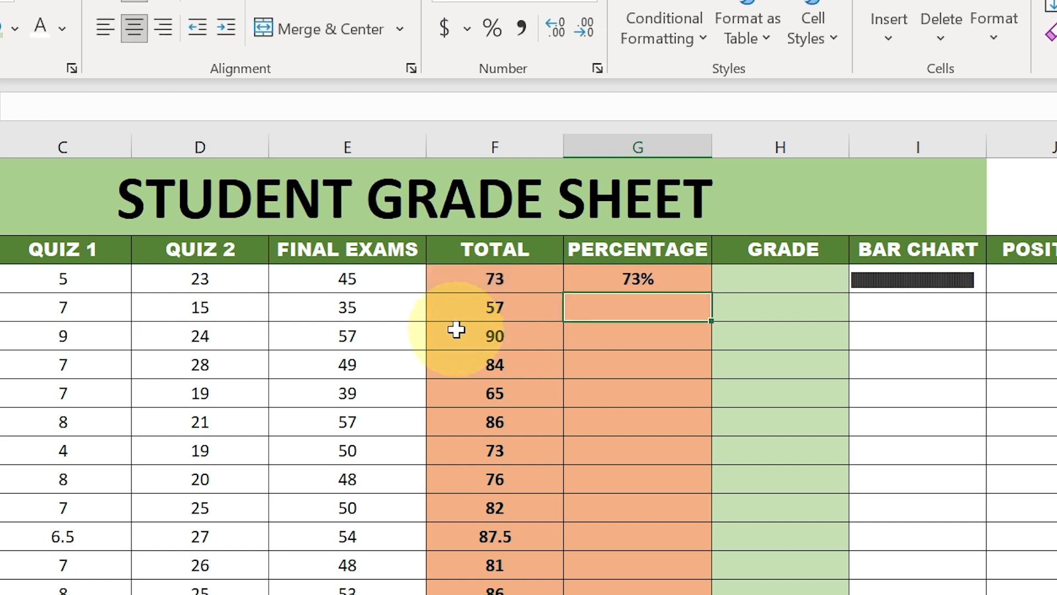
# Step: Format G3 as Percentage with 0 decimal places and fill its formula down through G17
pyautogui.click(601, 279)
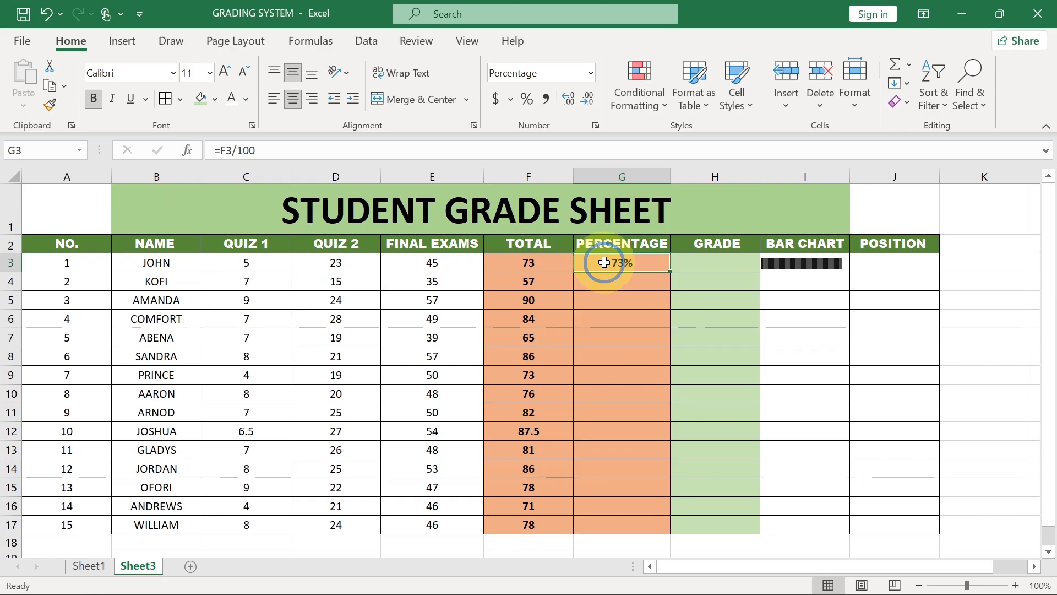
pyautogui.rightClick(610, 278)
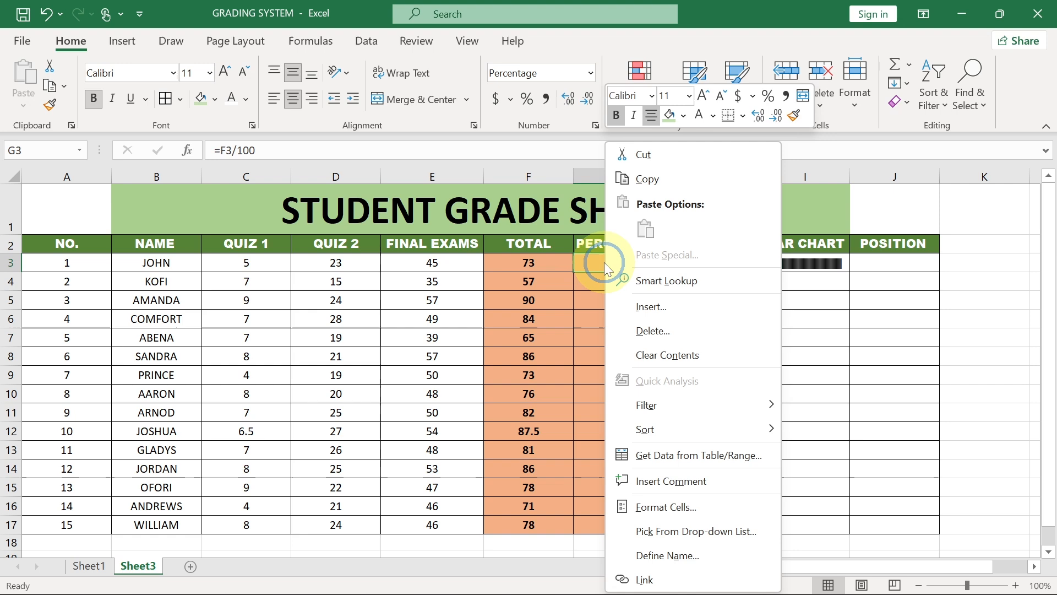
pyautogui.click(655, 508)
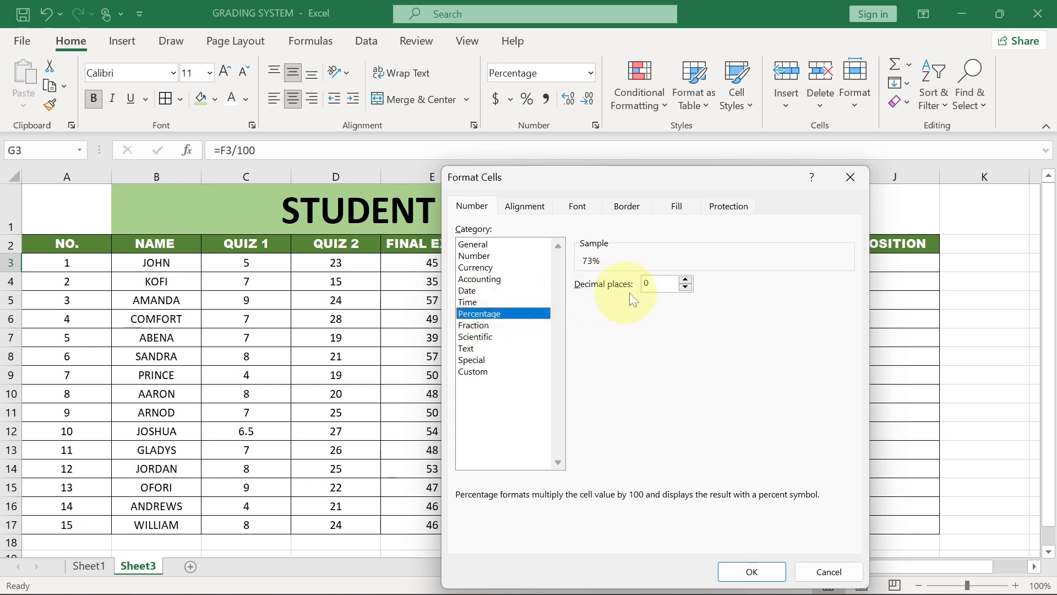
pyautogui.click(685, 285)
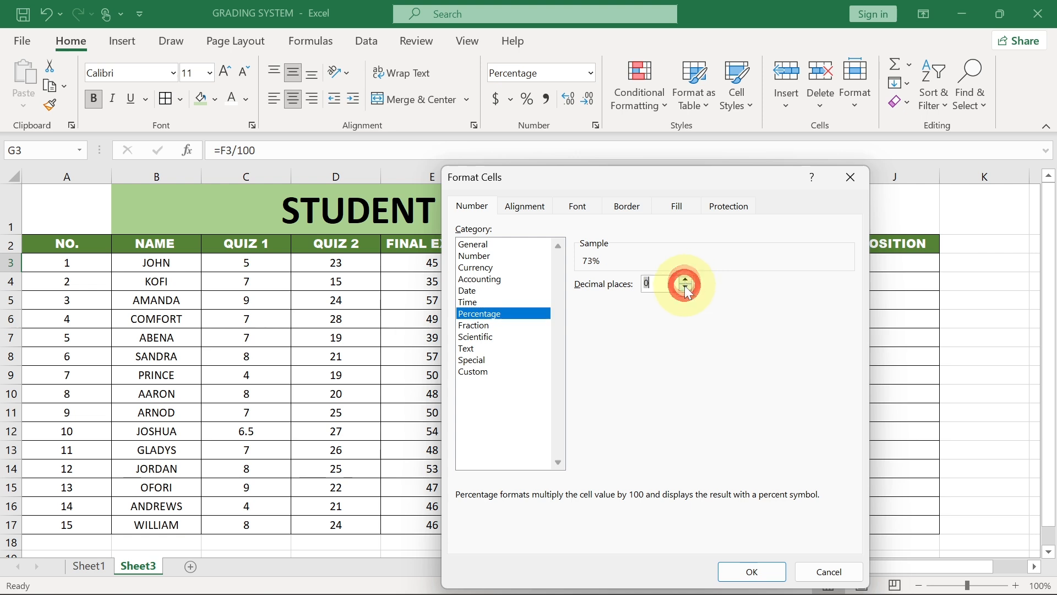
pyautogui.click(752, 571)
pyautogui.moveTo(668, 272); pyautogui.dragTo(651, 529)
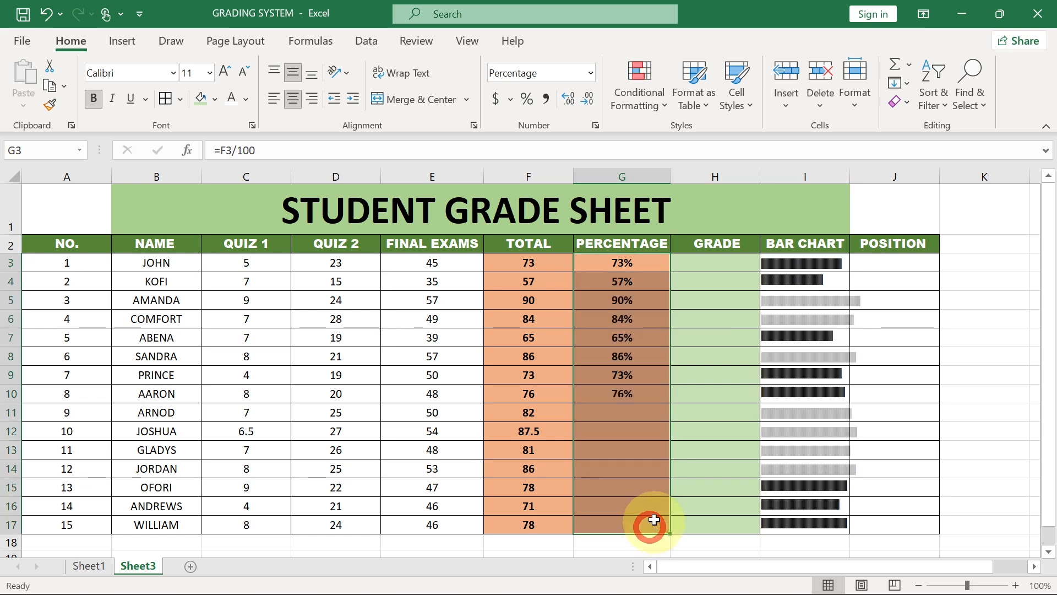
# Step: Clear the leftover REPT formulas from the BAR CHART cells I3:I17
pyautogui.click(784, 267)
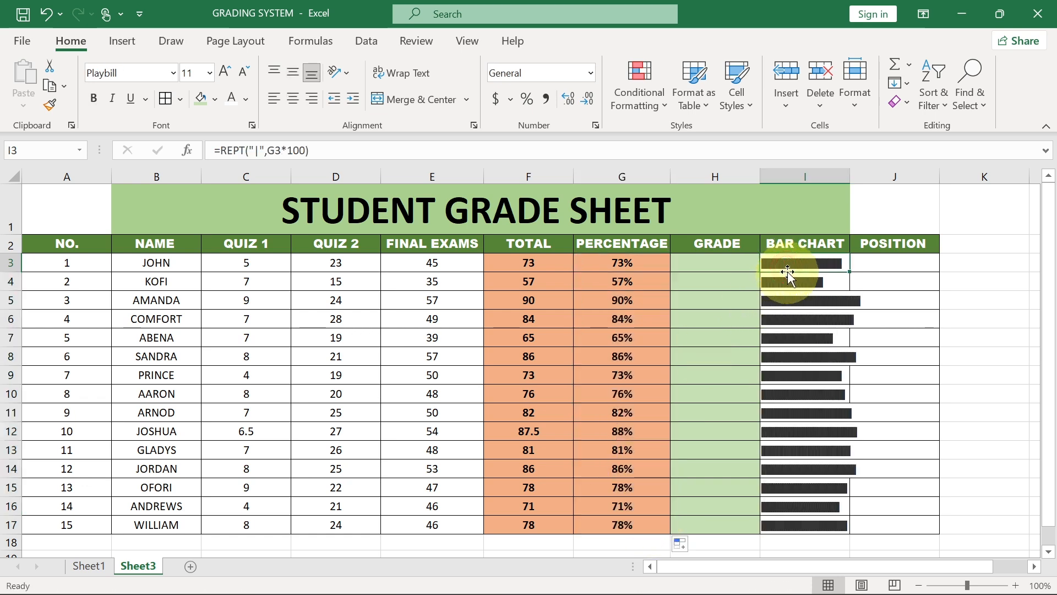
pyautogui.moveTo(786, 268); pyautogui.dragTo(798, 523)
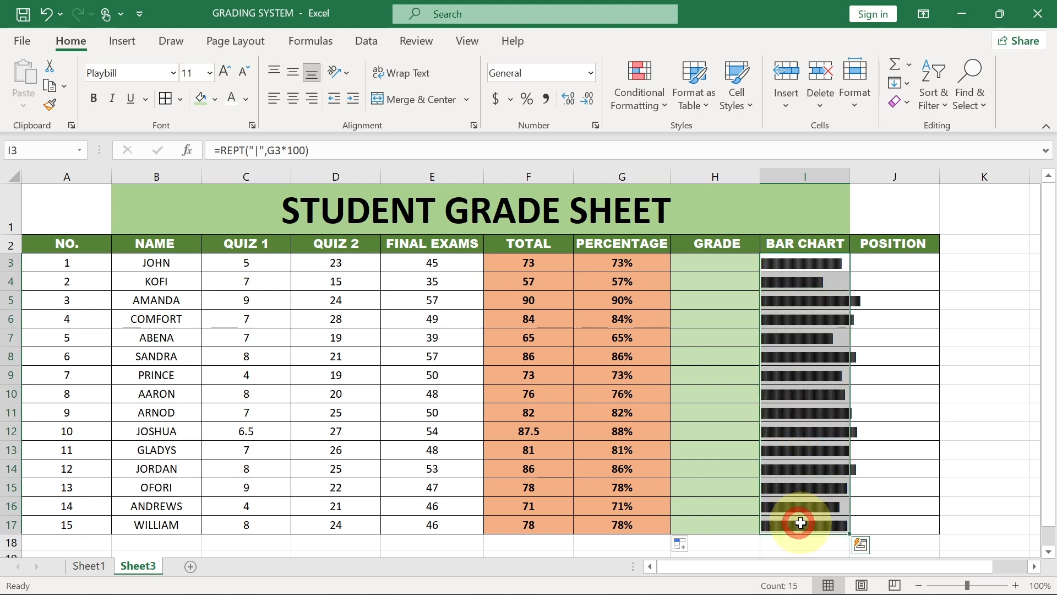
pyautogui.press('Delete')
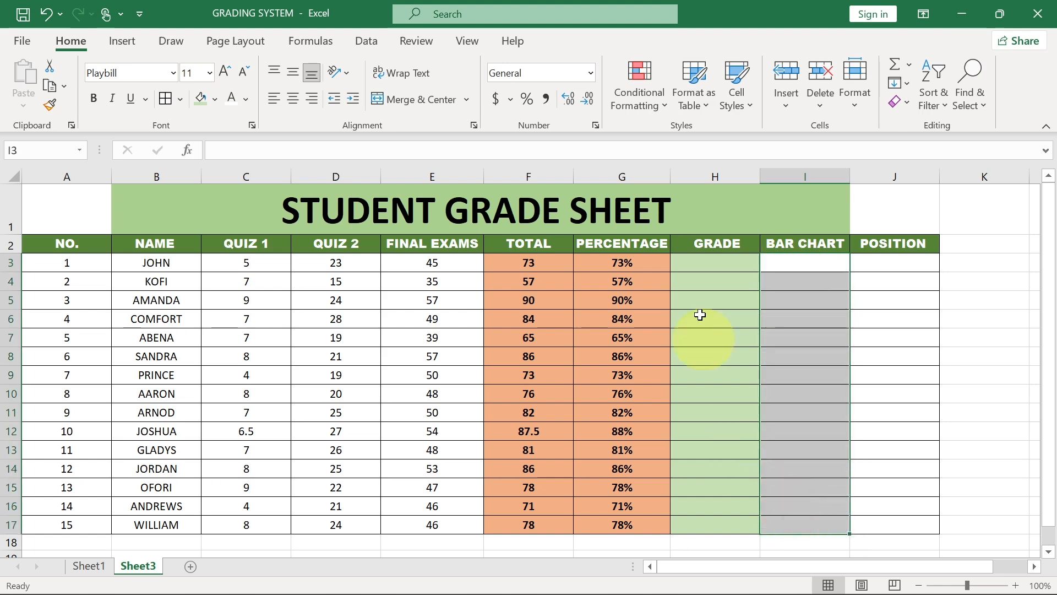
# Step: Start the grade formula in H3 with =IF(F3>=90,"A", so totals of at least 90 receive an A
pyautogui.click(705, 262)
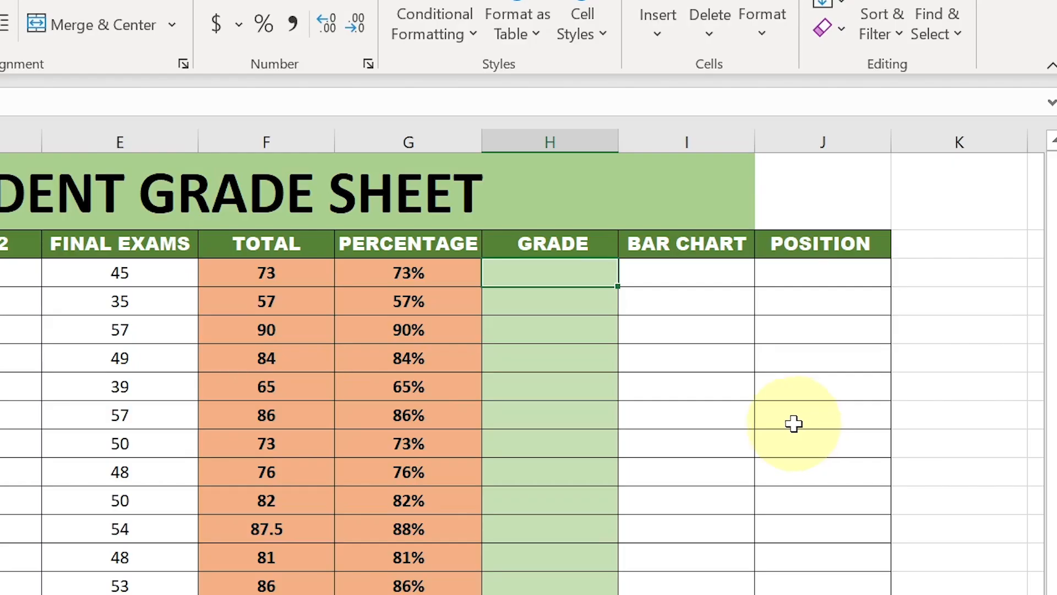
pyautogui.write('=IF(')
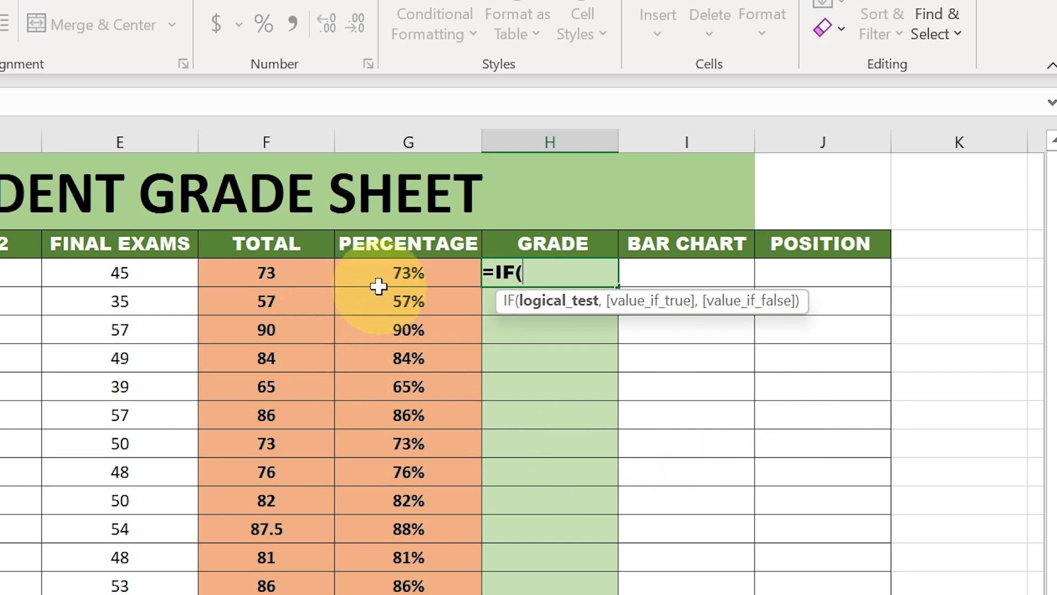
pyautogui.click(248, 275)
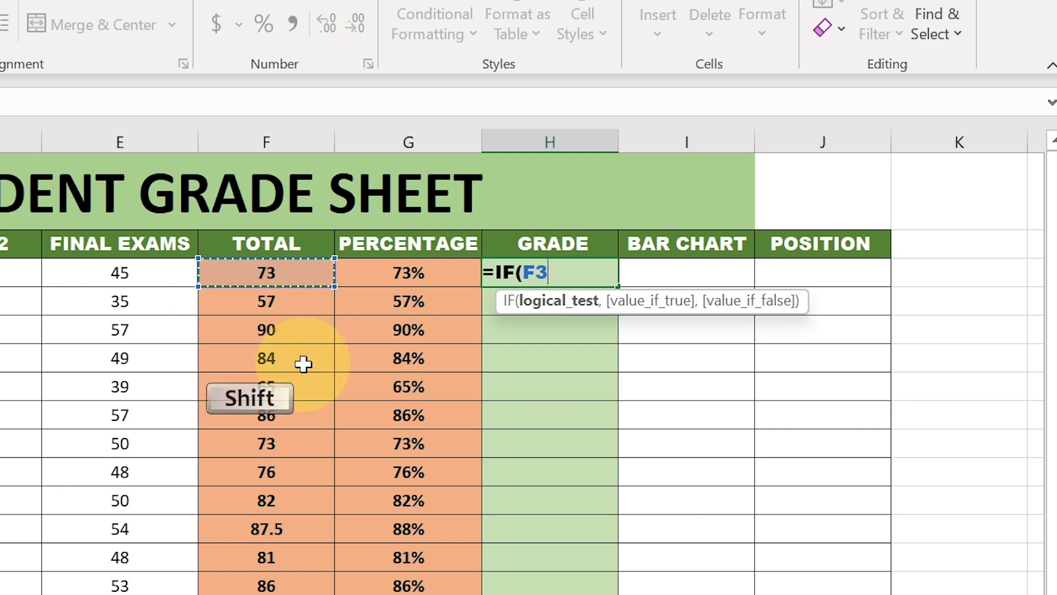
pyautogui.write('>=90')
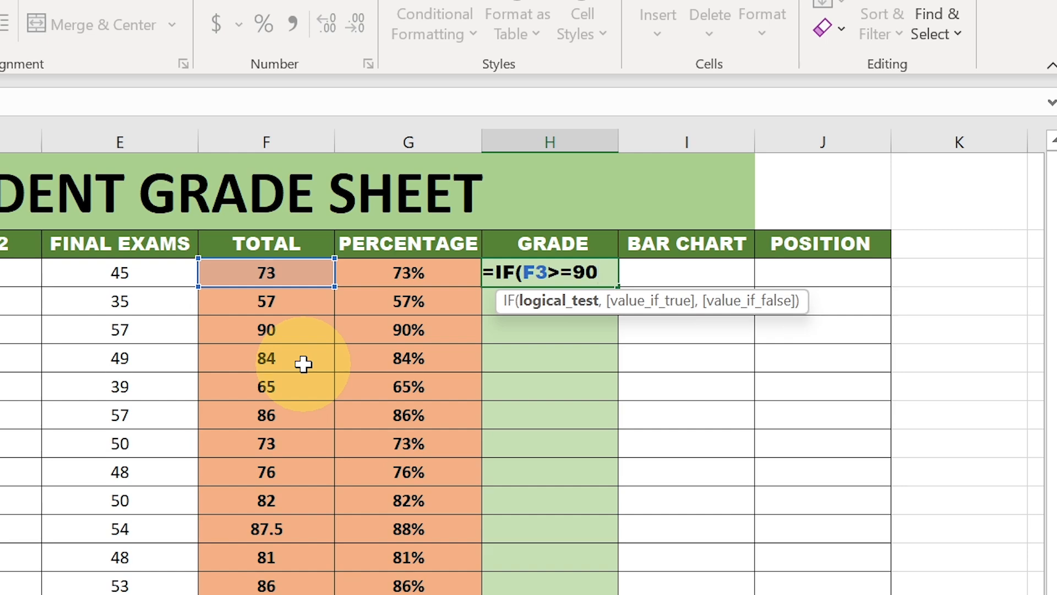
pyautogui.write(',')
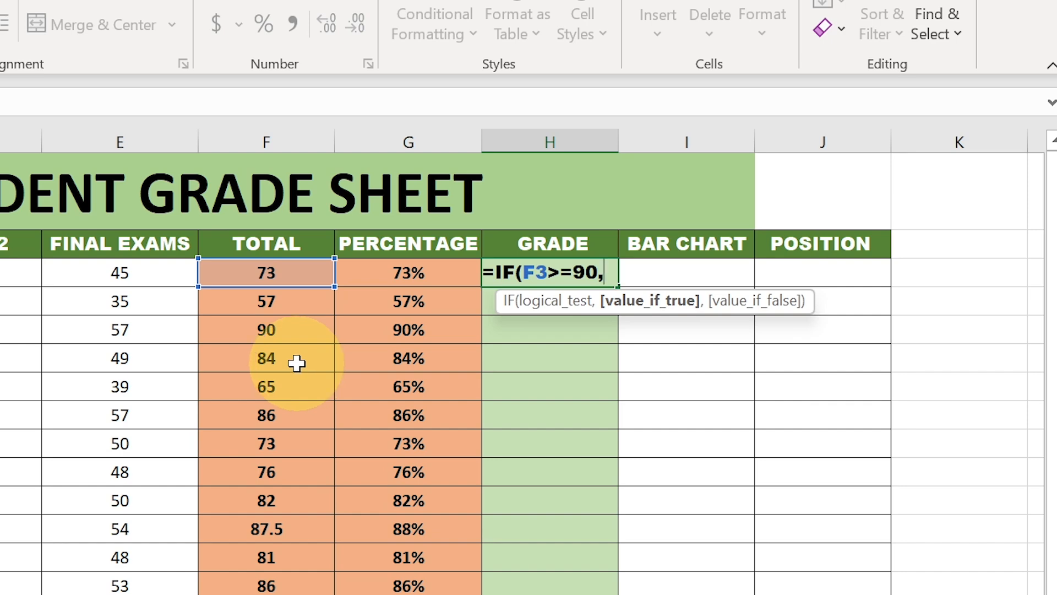
pyautogui.write('"A"')
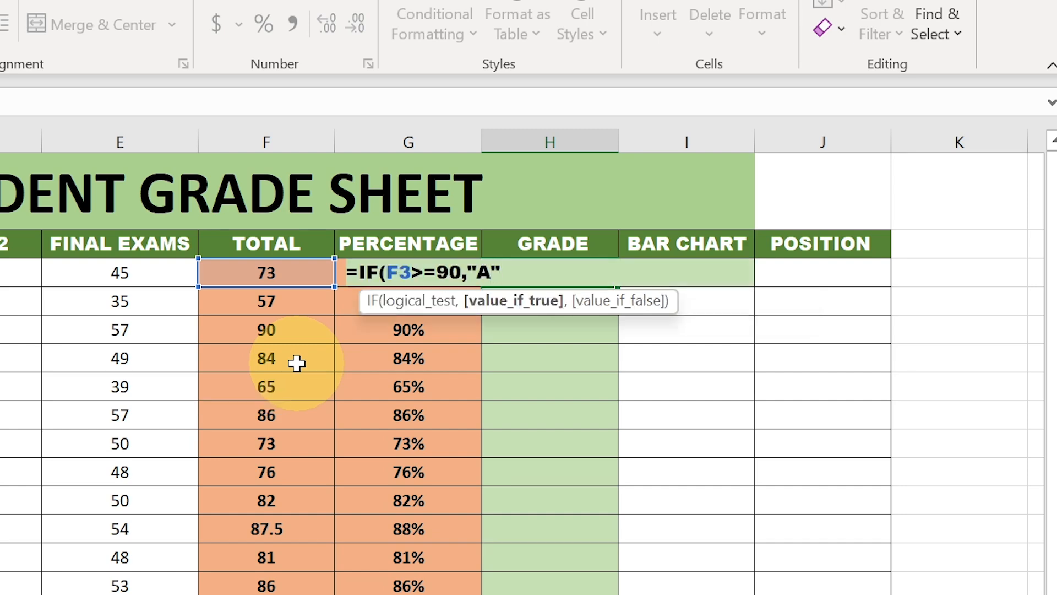
pyautogui.write(',')
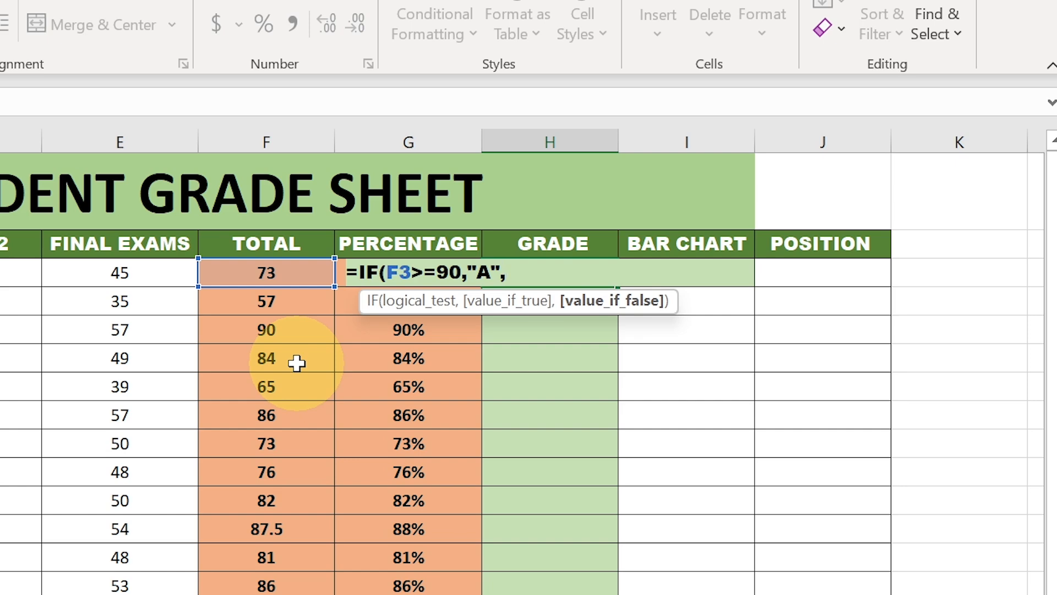
# Step: Extend the H3 grade formula with the nested condition IF(F3>=80,"B", for the B grade
pyautogui.write('IF(')
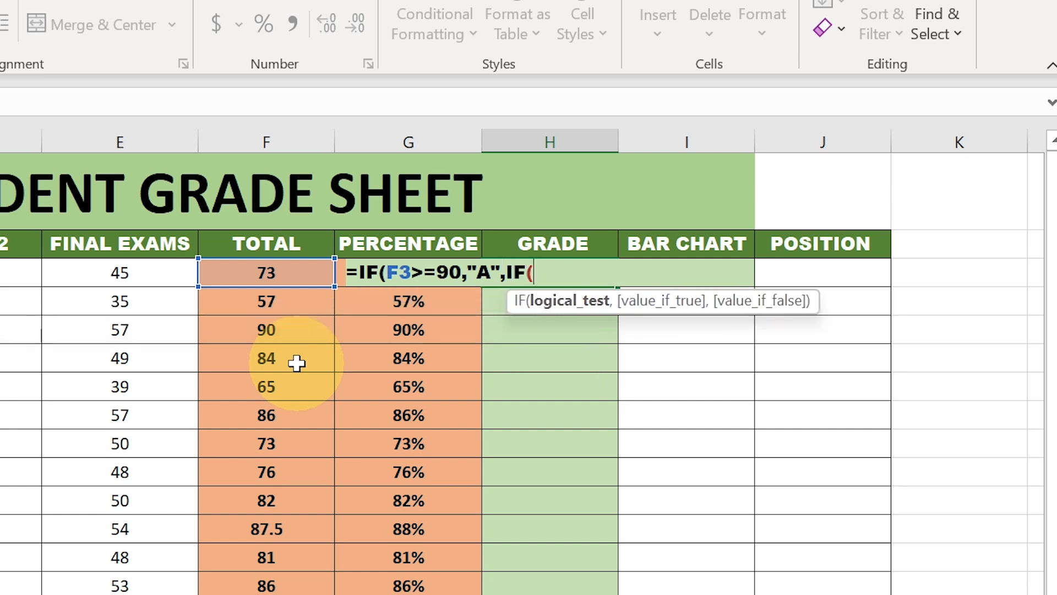
pyautogui.click(244, 273)
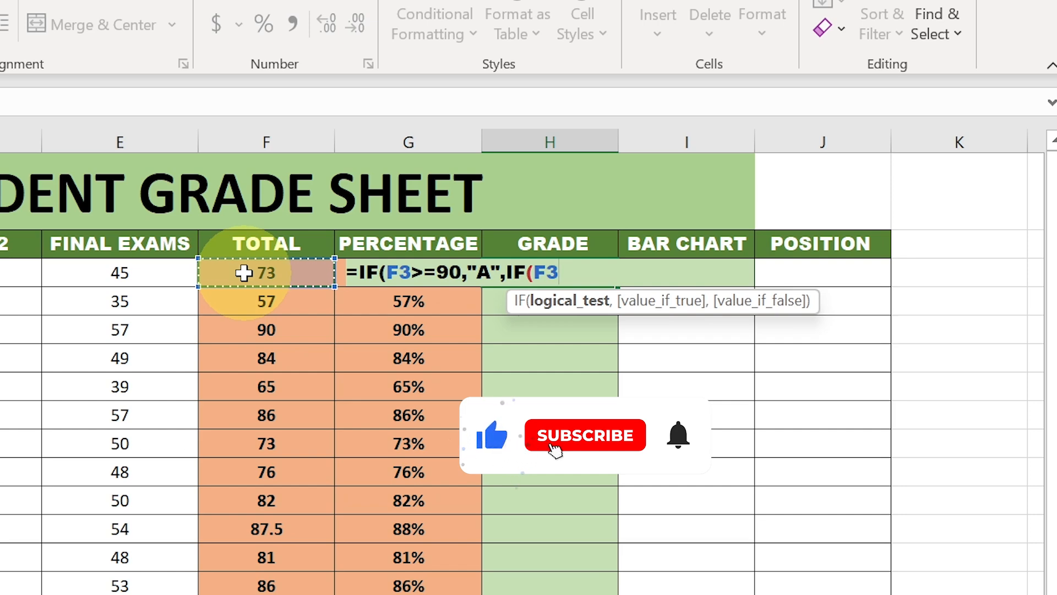
pyautogui.write('>')
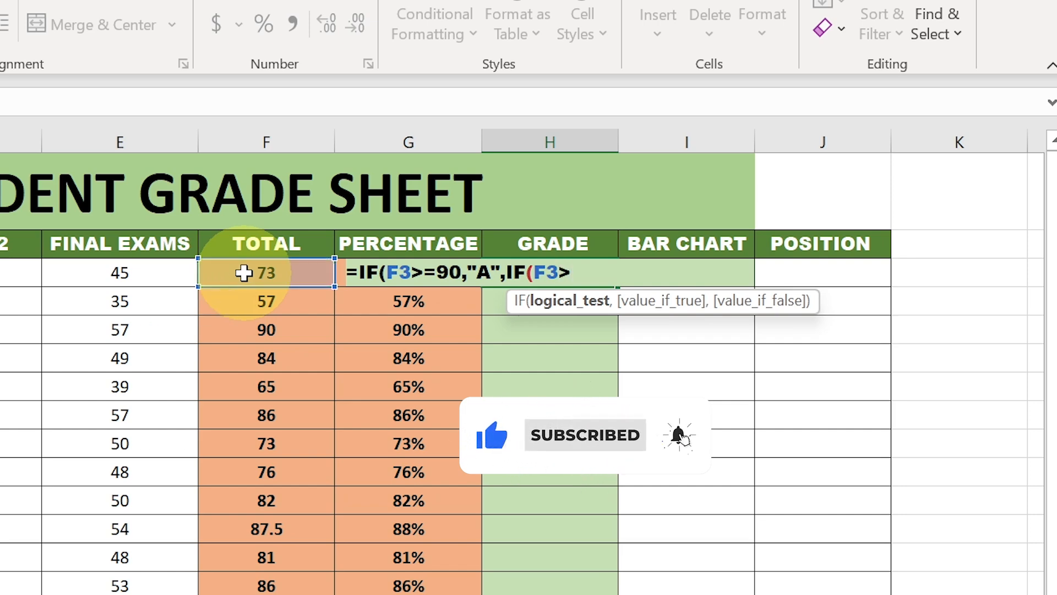
pyautogui.write('=8')
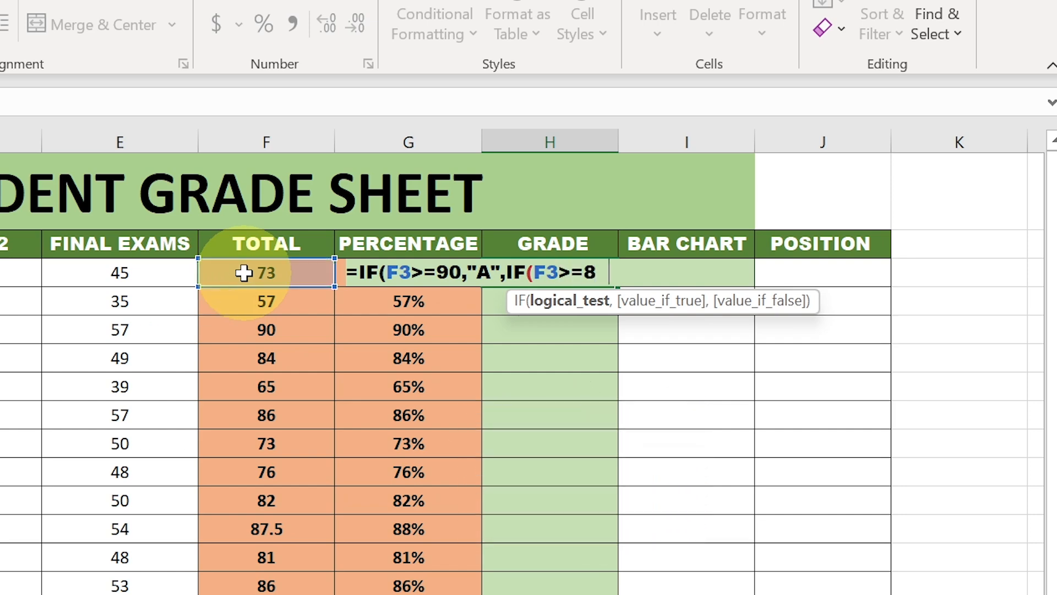
pyautogui.write('0,')
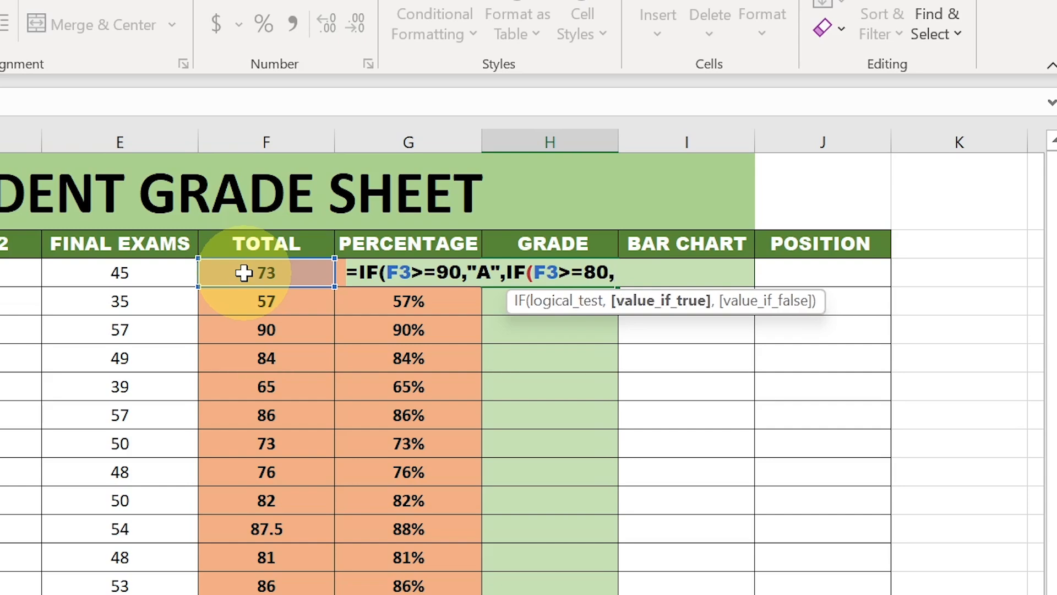
pyautogui.write('"B')
pyautogui.write('",')
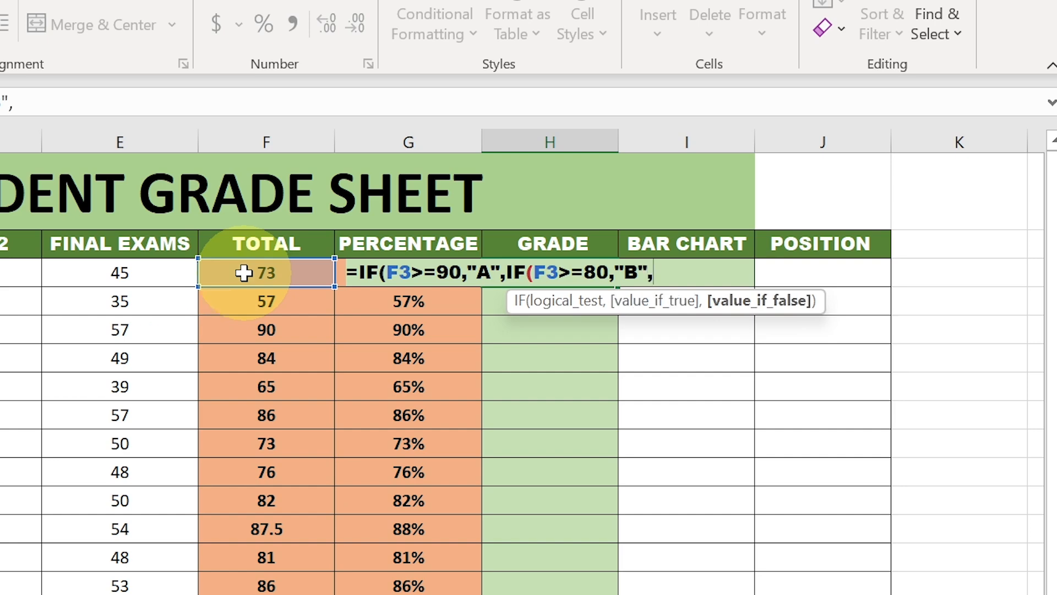
# Step: Add the nested condition IF(F3>=70,"C" to the H3 grade formula for the C grade
pyautogui.write('IF(')
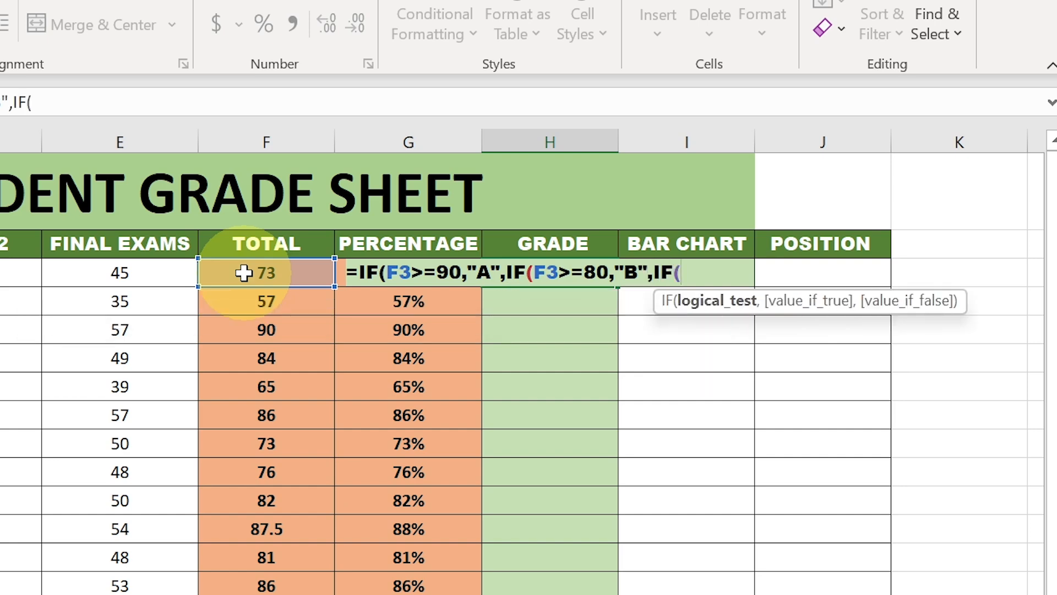
pyautogui.click(238, 275)
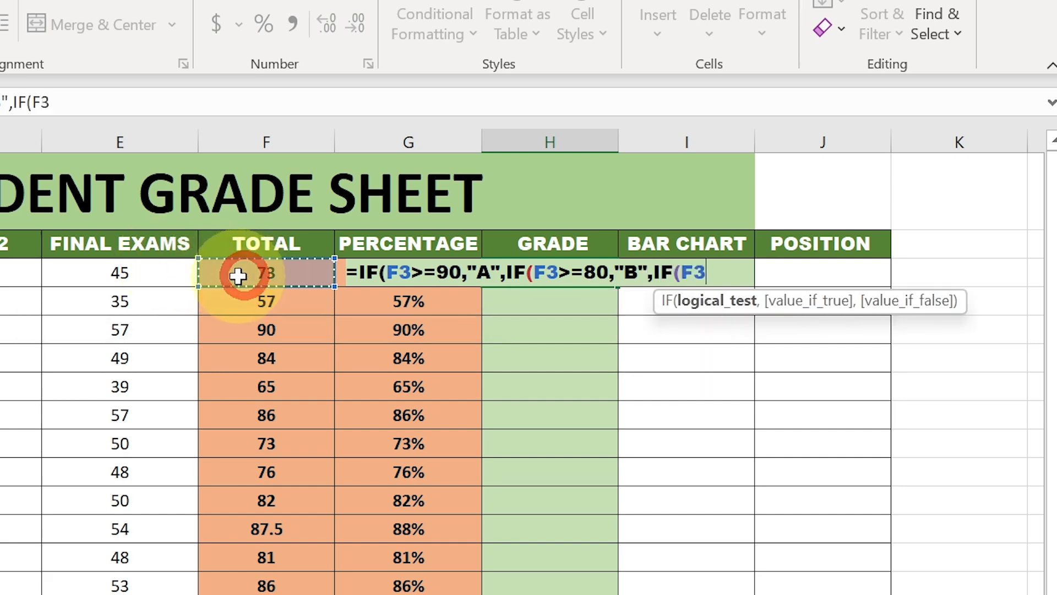
pyautogui.write('>=')
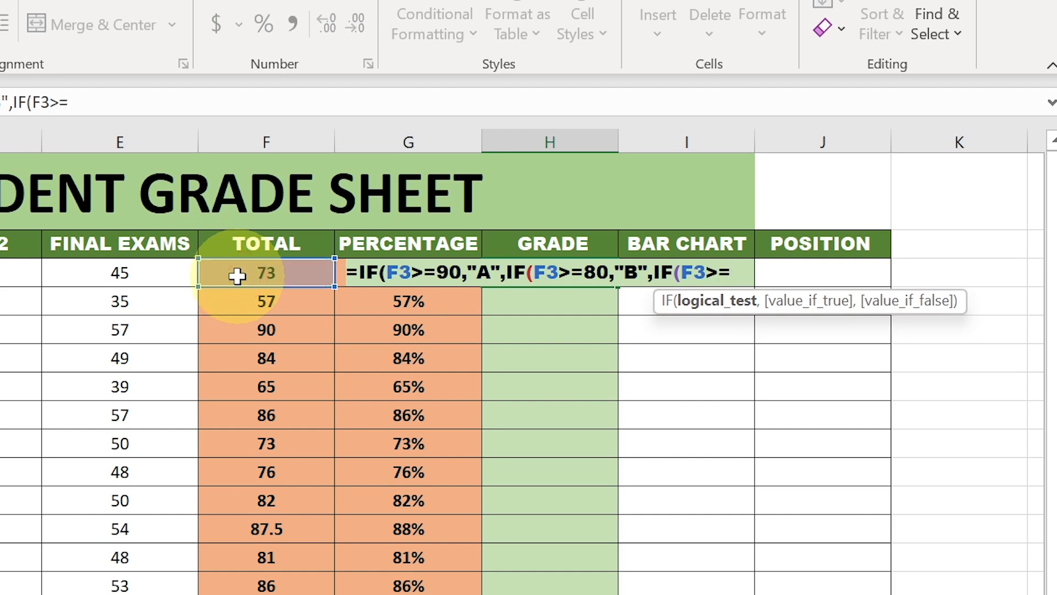
pyautogui.write('70')
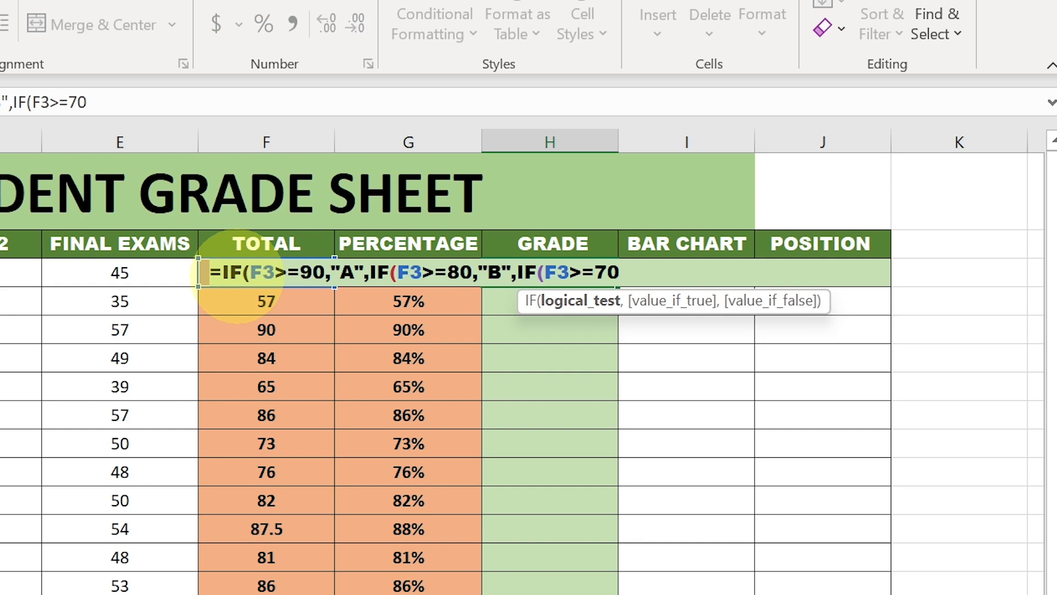
pyautogui.write(',"C')
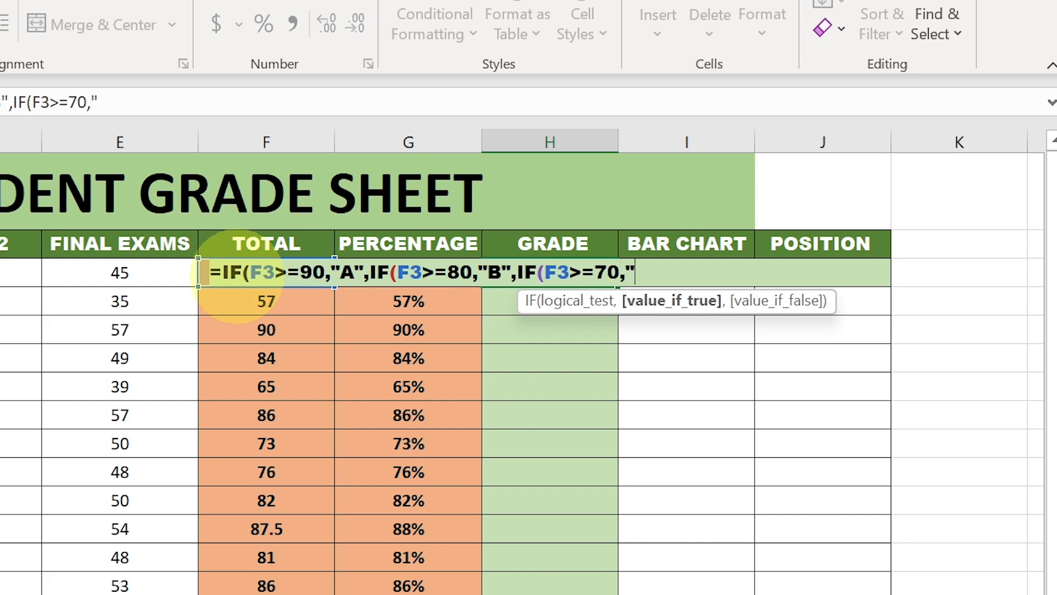
# Step: Add the nested condition IF(F3>=60,"D", to the H3 grade formula for the D grade
pyautogui.write('",IF')
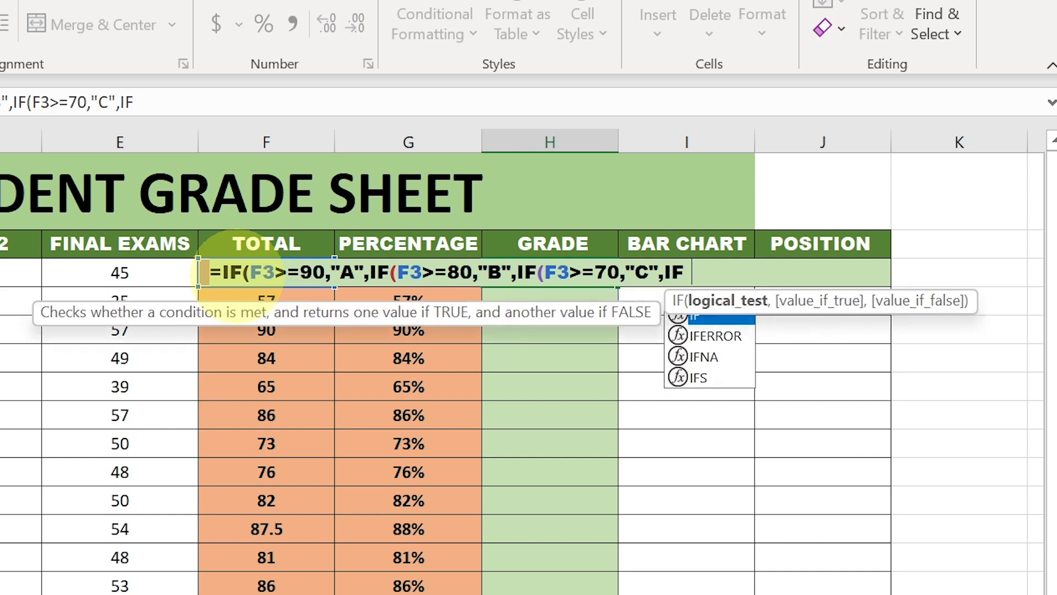
pyautogui.write('(')
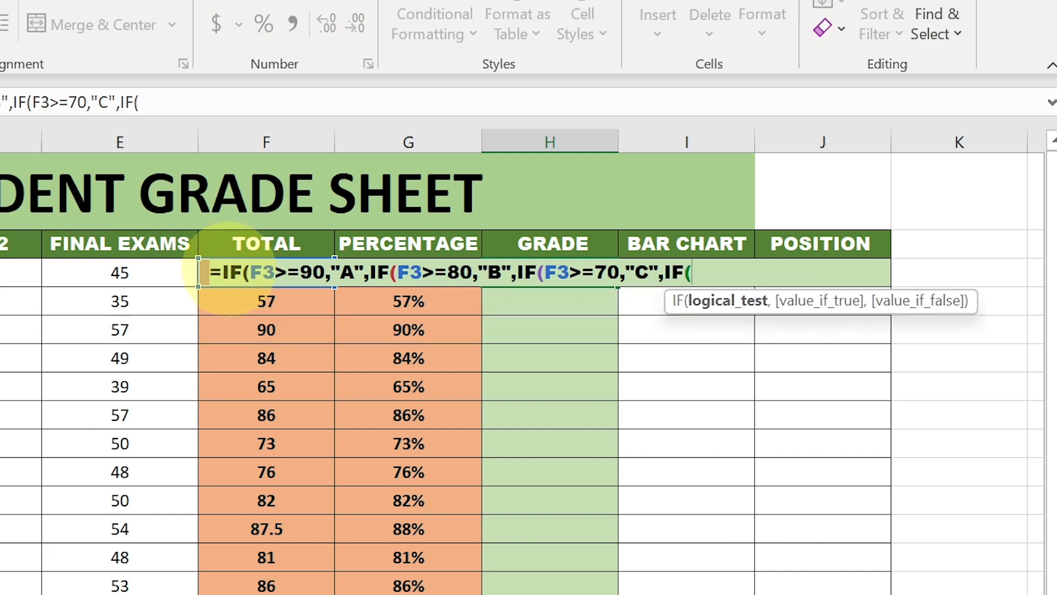
pyautogui.write('F3>')
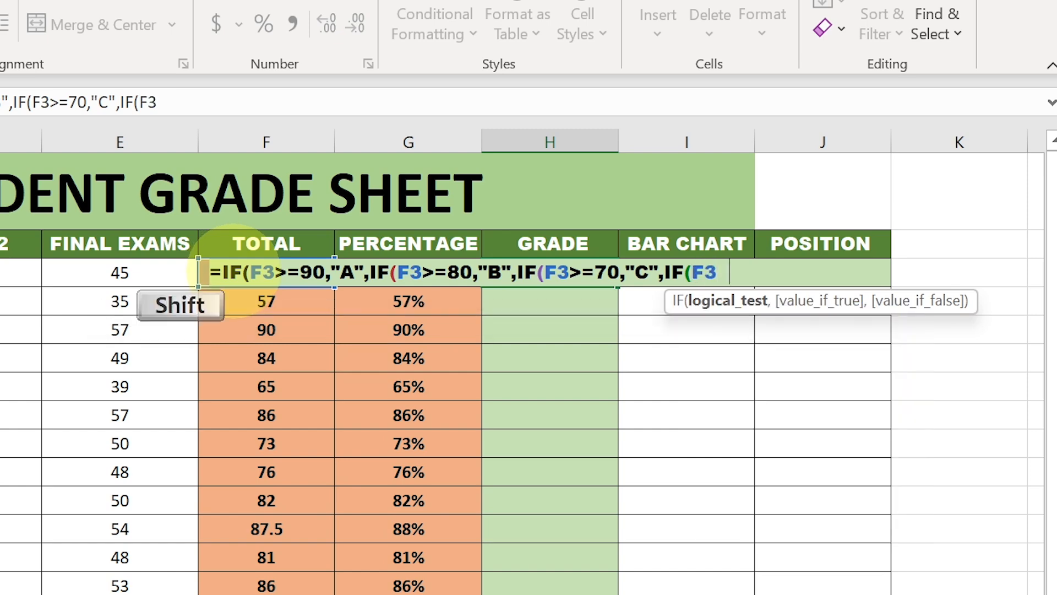
pyautogui.write('=')
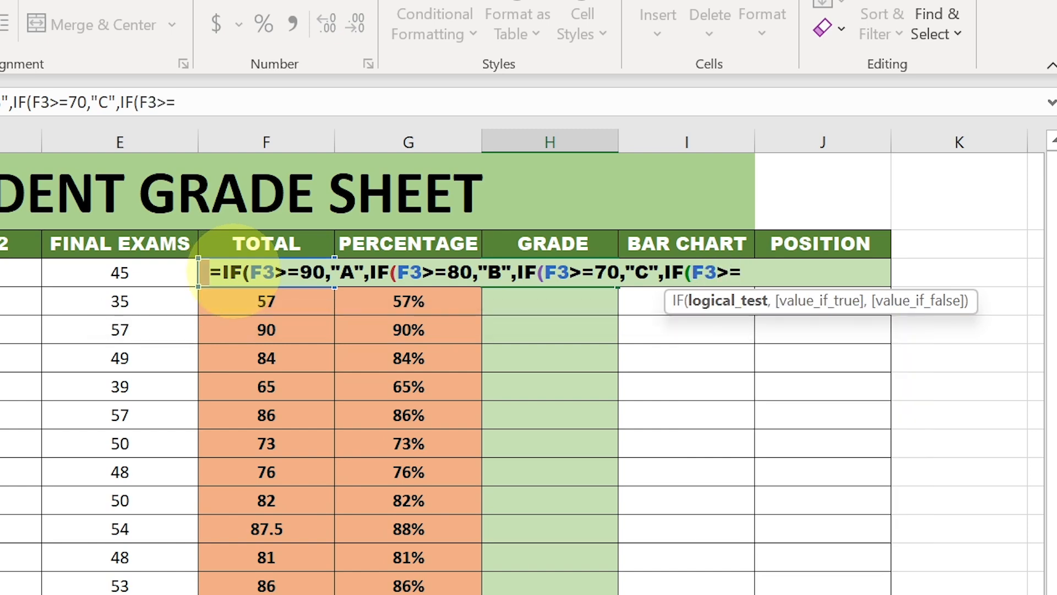
pyautogui.write('60,')
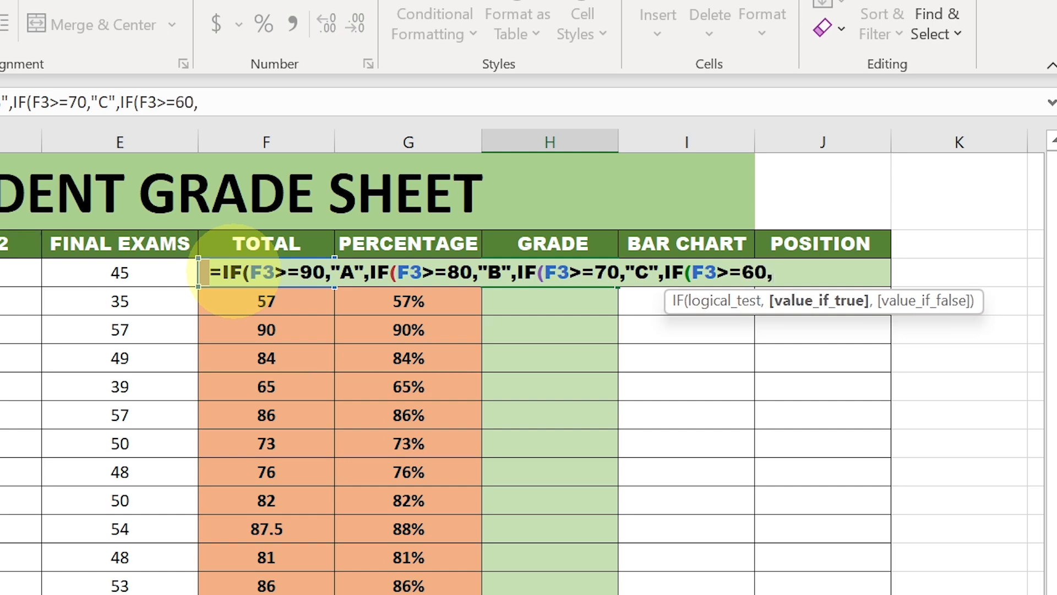
pyautogui.write('"D",')
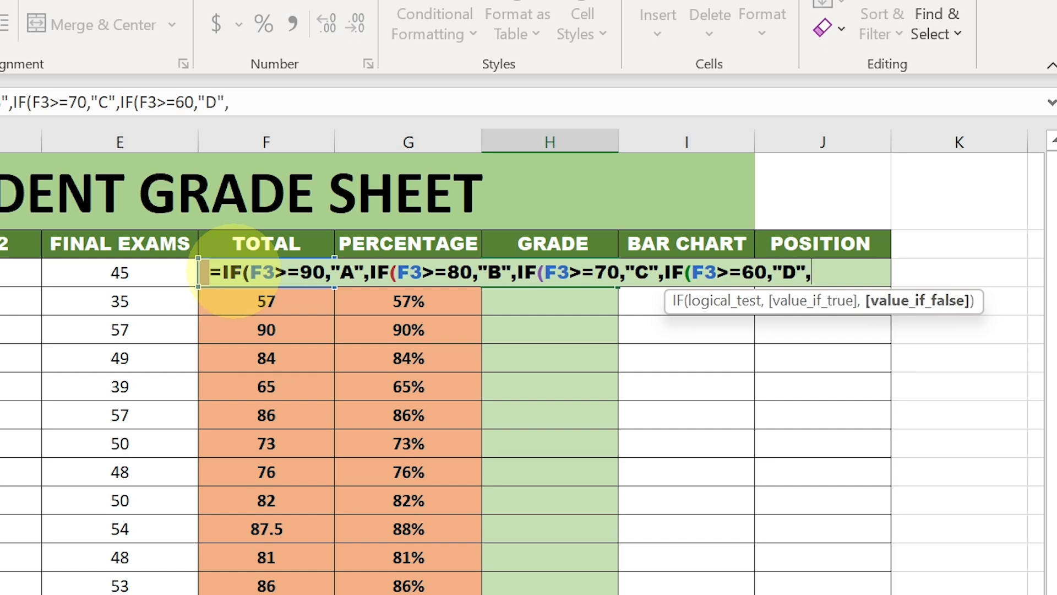
# Step: Extend the H3 grade formula with the nested condition IF(F3>=50,"E", for the E grade
pyautogui.write('IF')
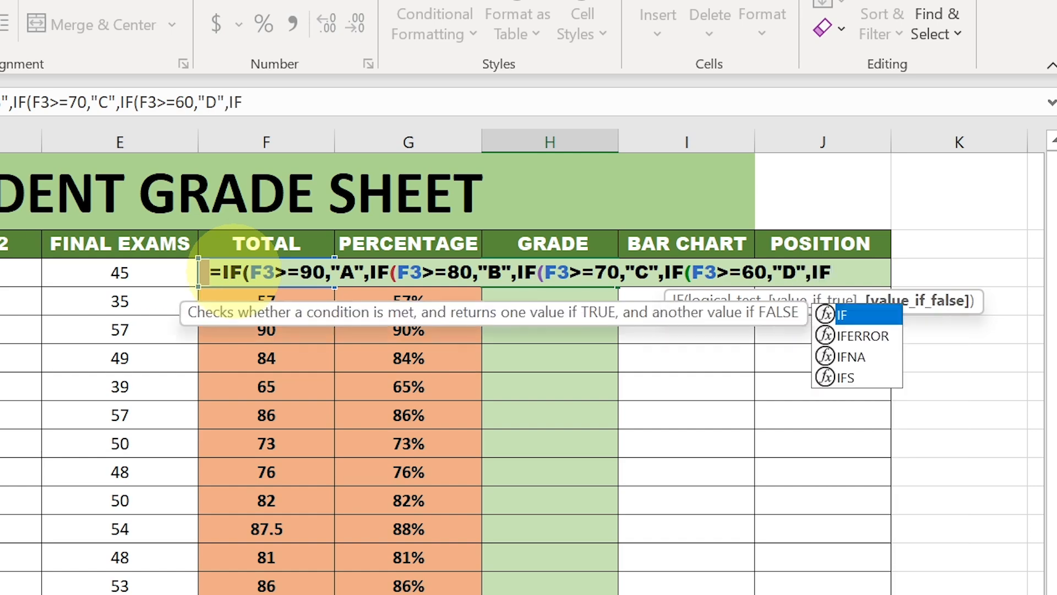
pyautogui.write('(')
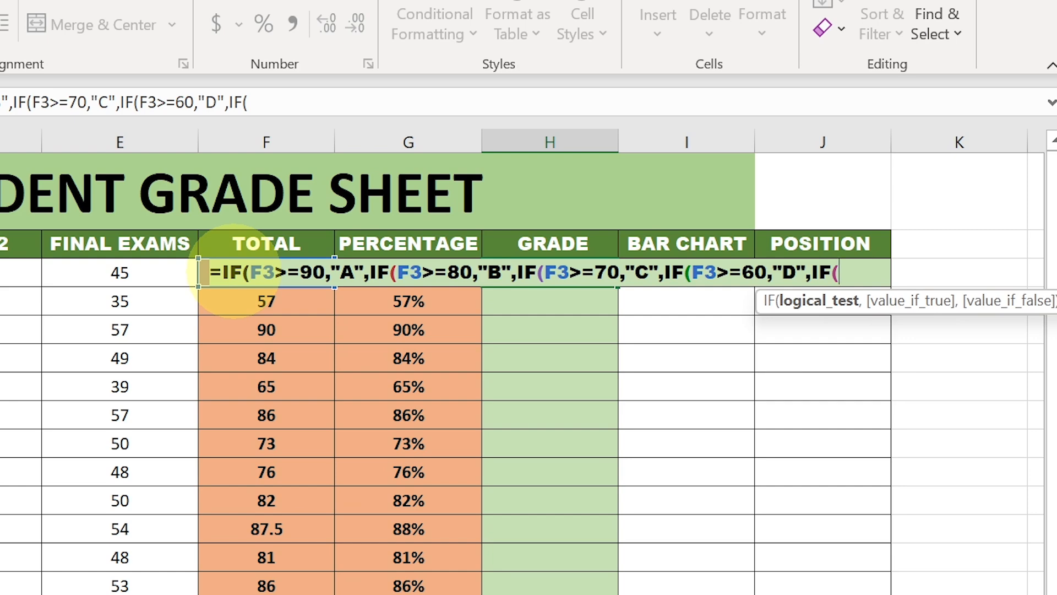
pyautogui.write('F3>=')
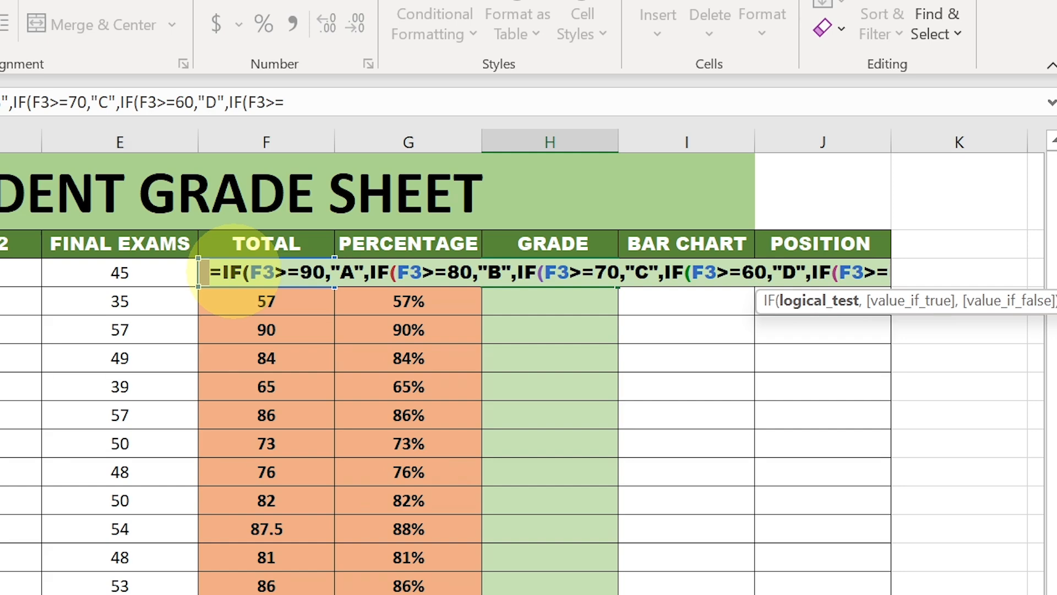
pyautogui.write('50')
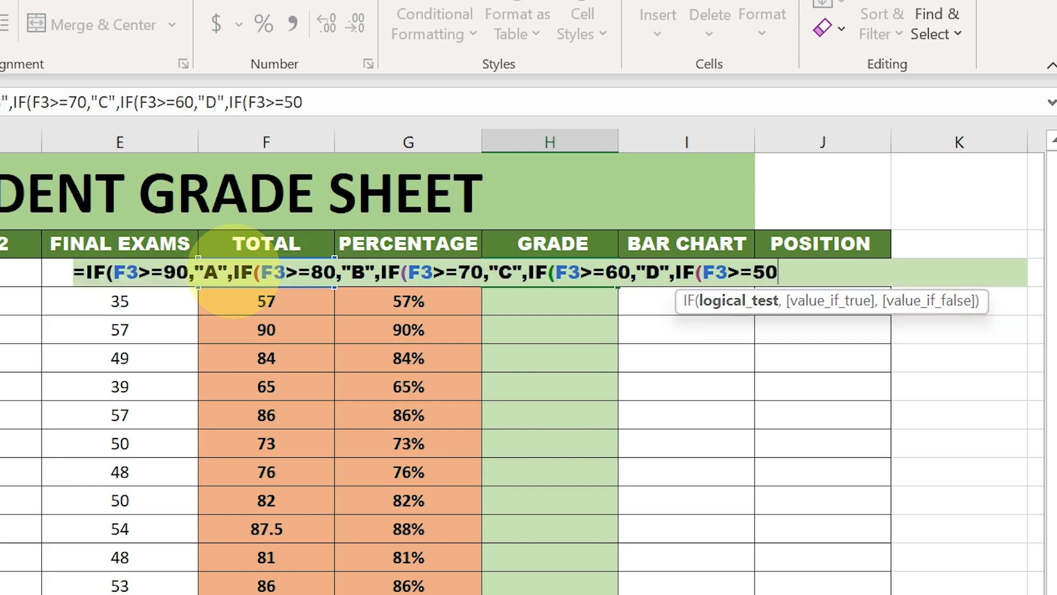
pyautogui.write(',')
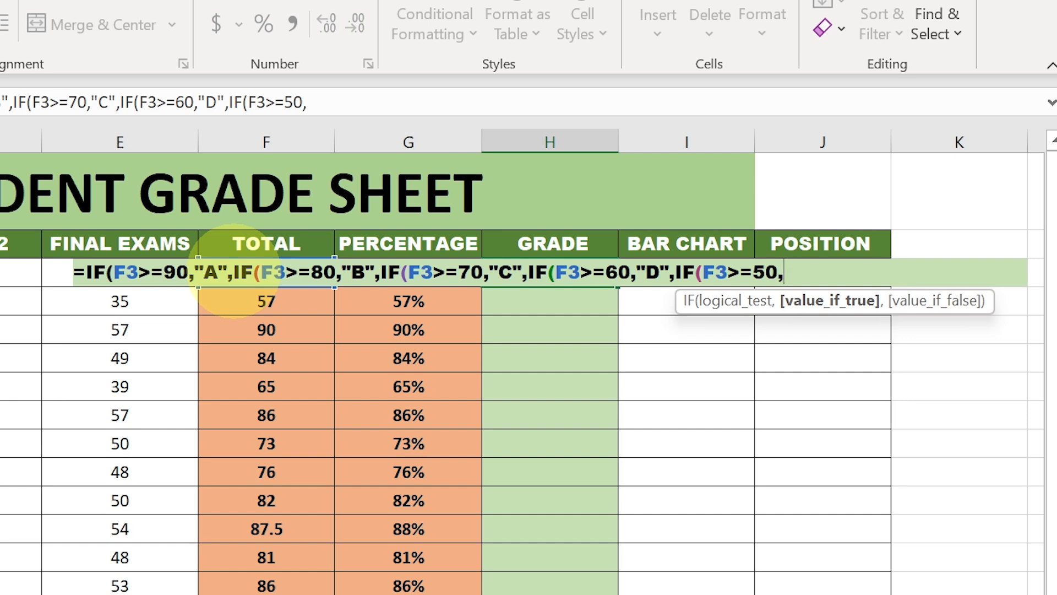
pyautogui.write('"E",FI')
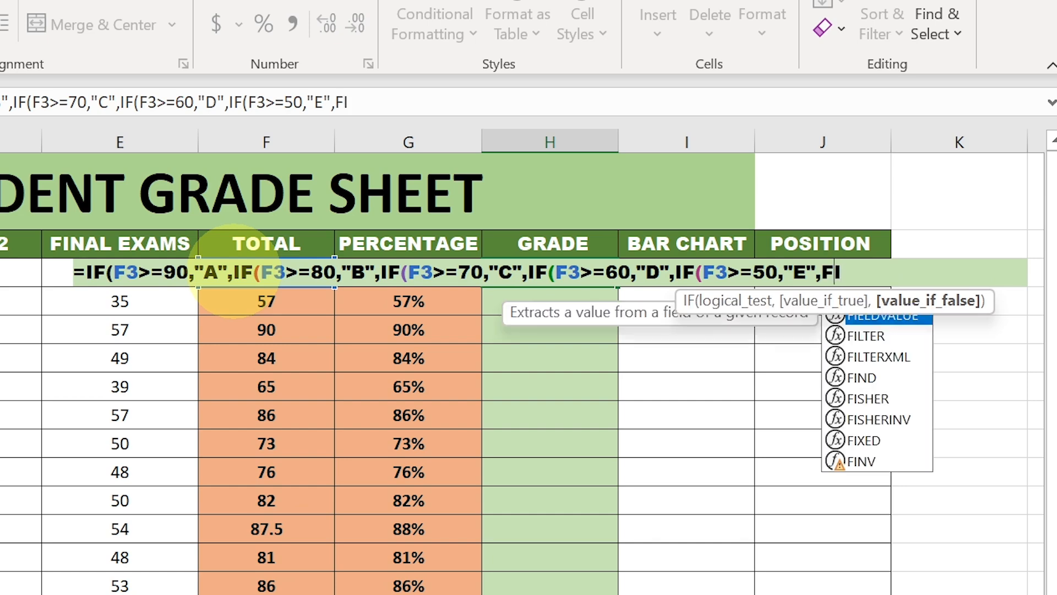
pyautogui.press('BackSpace')
pyautogui.press('BackSpace')
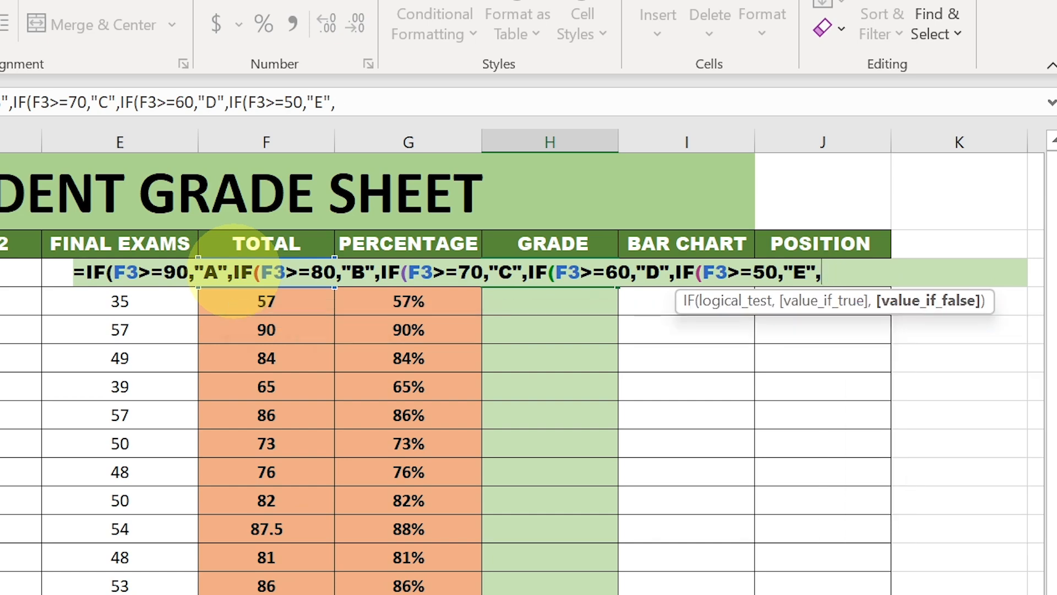
# Step: Complete the H3 grade formula with IF(F3<50,"F" for the F grade, close all six parentheses and enter it
pyautogui.write('IF(')
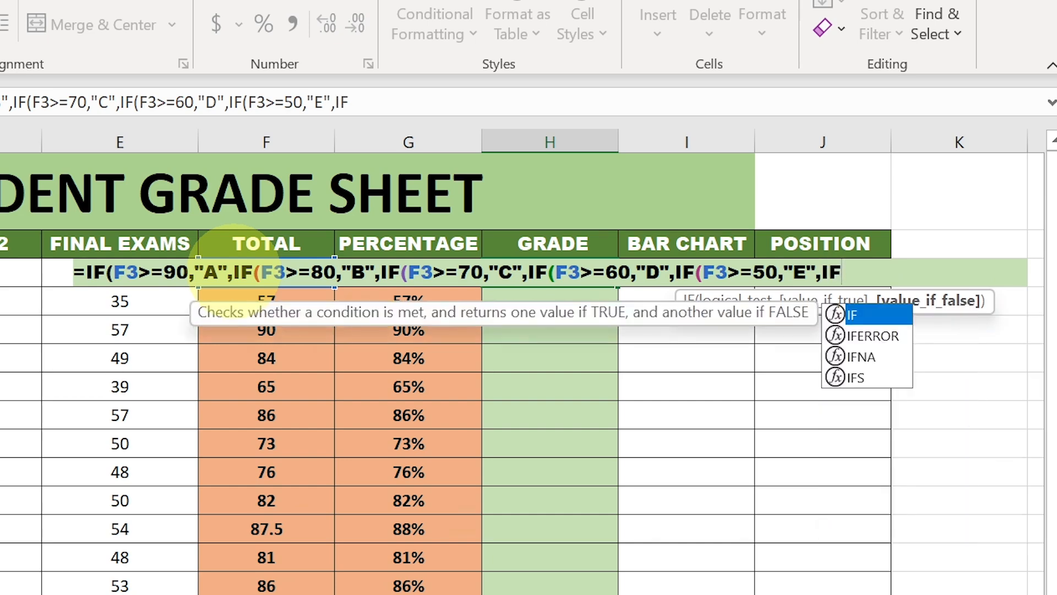
pyautogui.write('F')
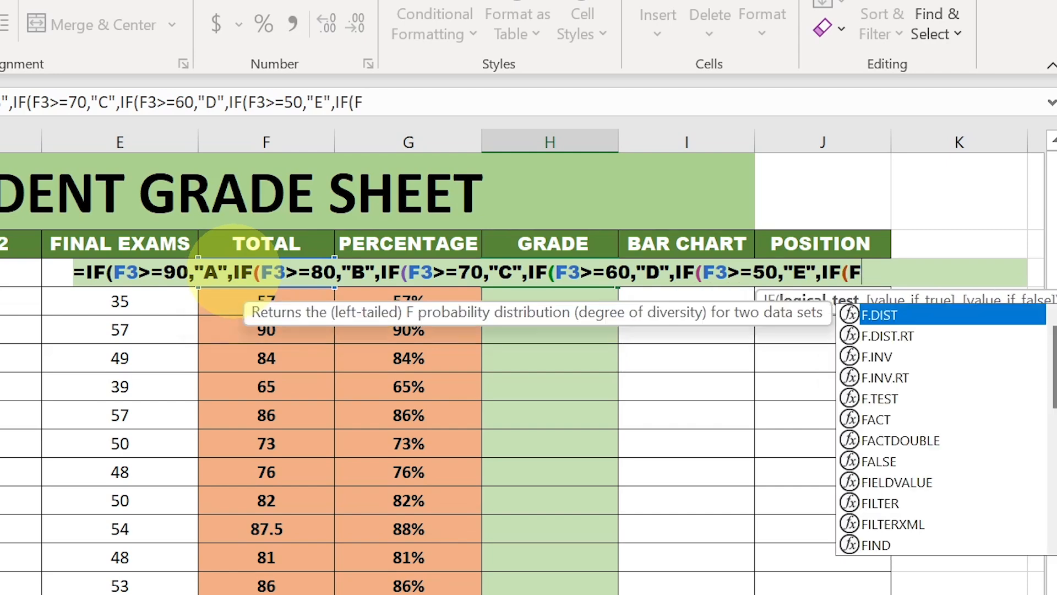
pyautogui.write('3')
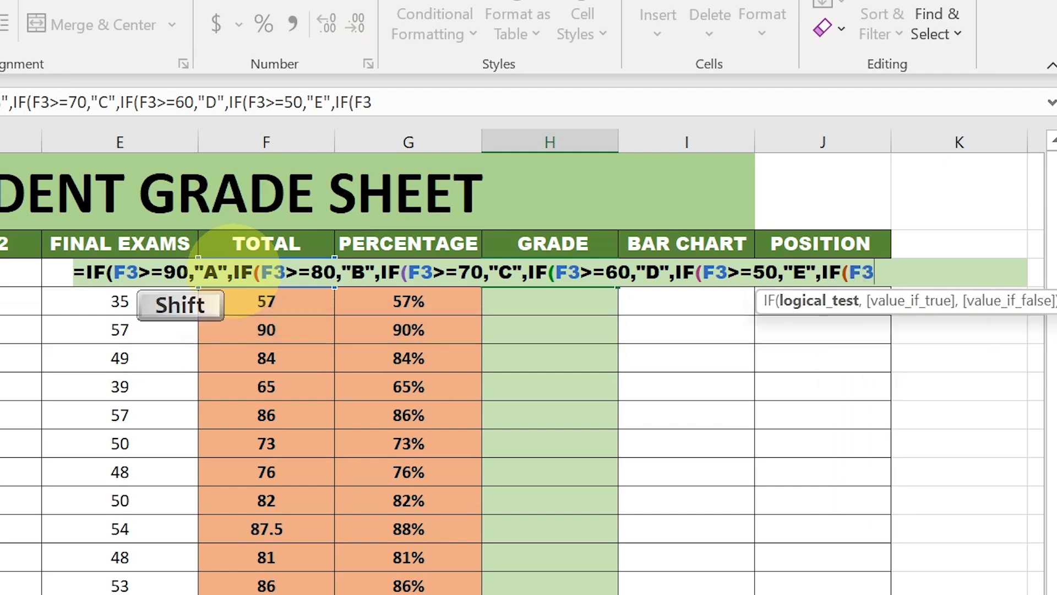
pyautogui.write('<')
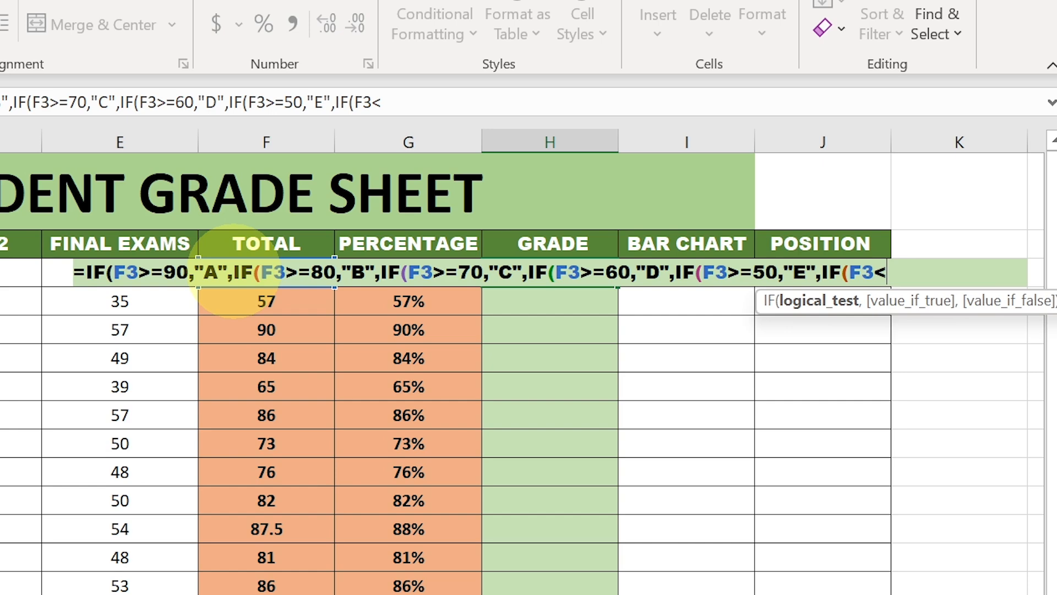
pyautogui.write('50,"F')
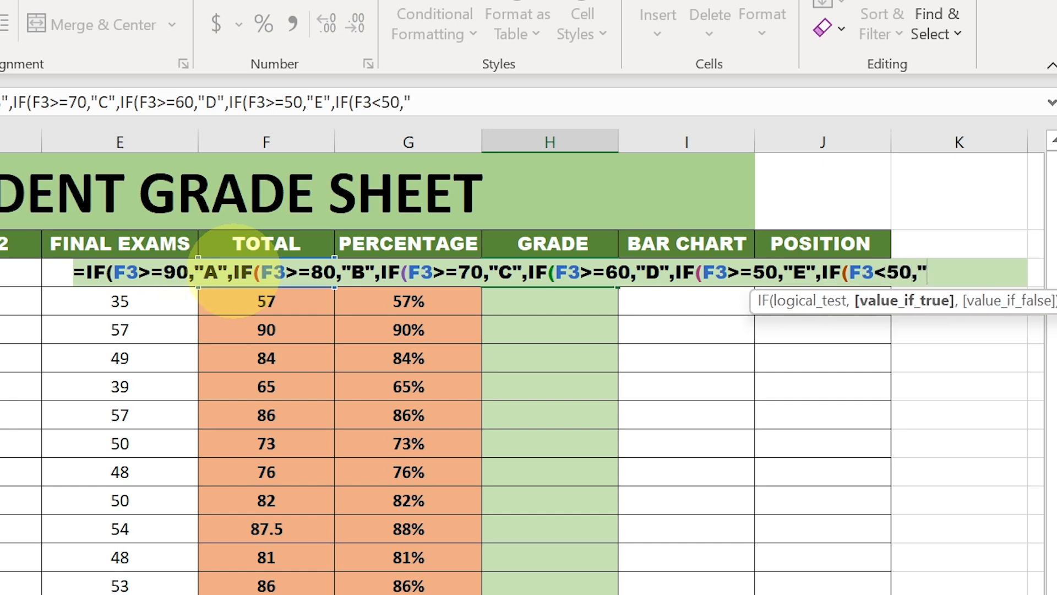
pyautogui.write('"')
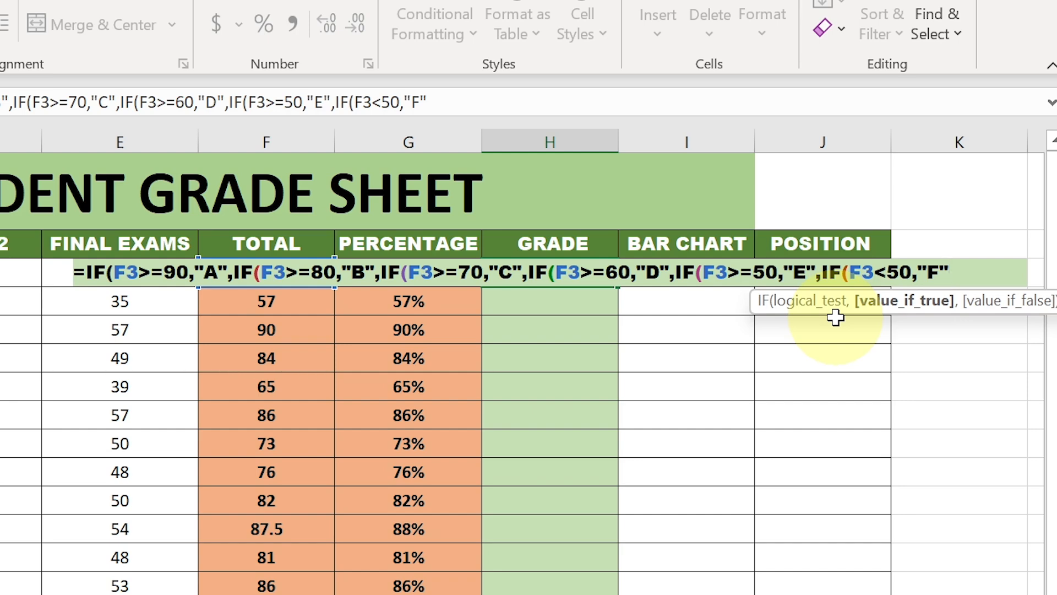
pyautogui.write(')))')
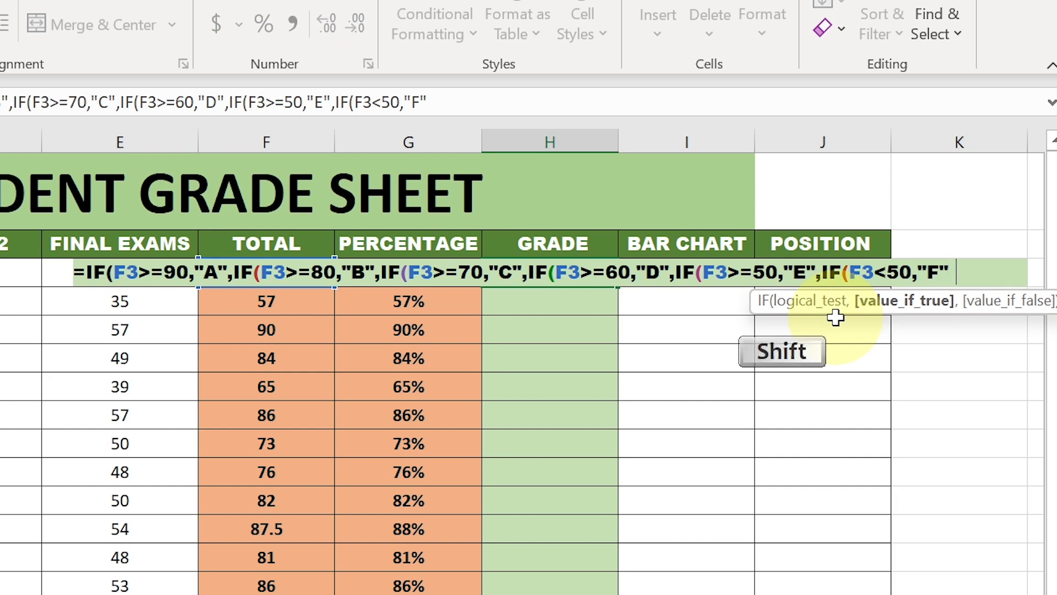
pyautogui.write(')))')
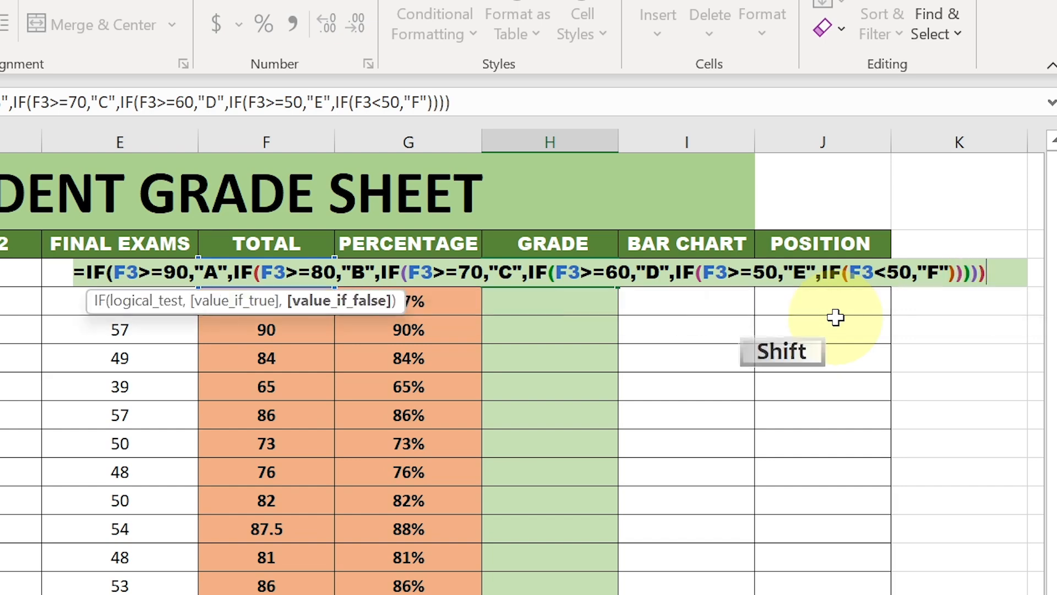
pyautogui.press('Return')
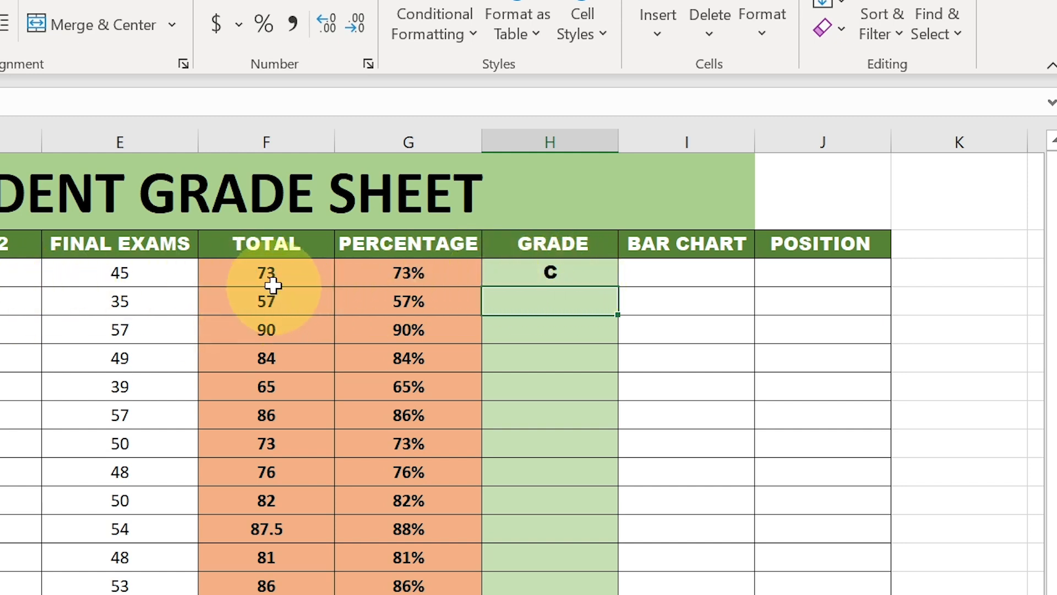
# Step: Fill the grade formula from H3 down through H17 for all students
pyautogui.click(606, 282)
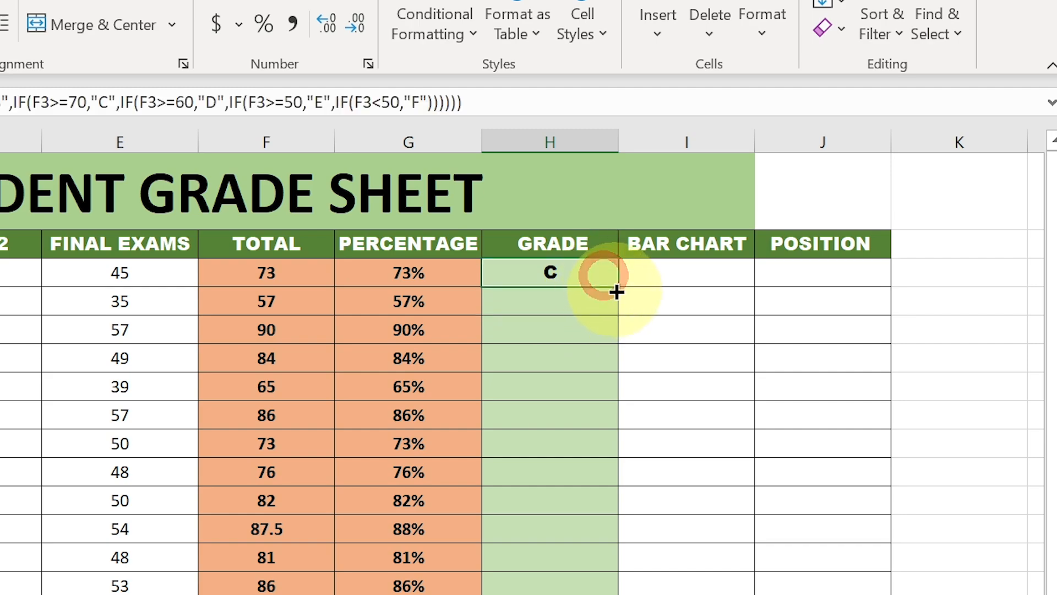
pyautogui.moveTo(618, 287); pyautogui.dragTo(599, 594)
pyautogui.moveTo(748, 511); pyautogui.dragTo(747, 526)
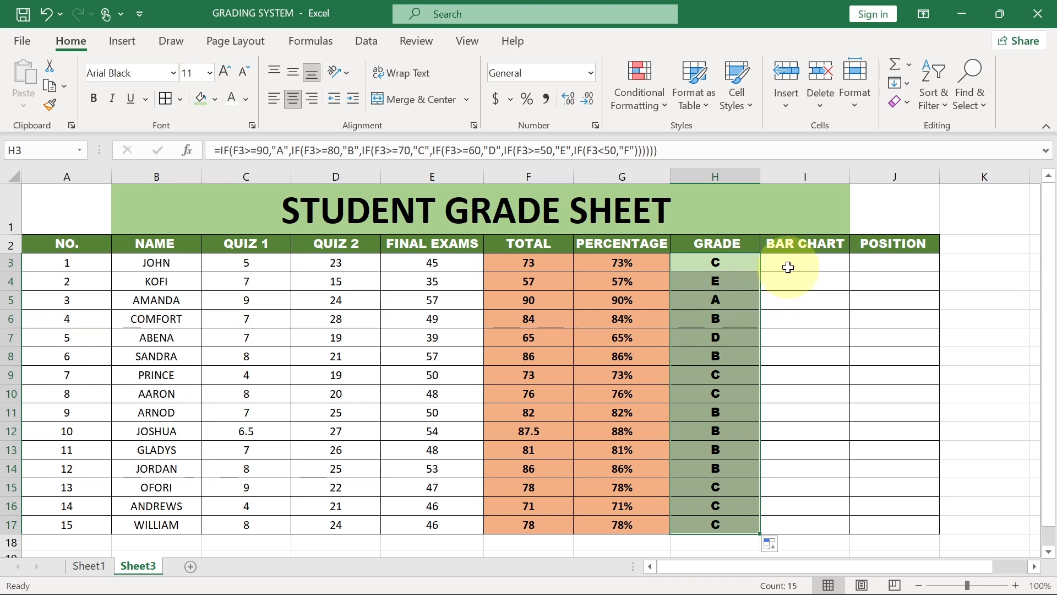
# Step: Widen column I, the BAR CHART column
pyautogui.click(812, 171)
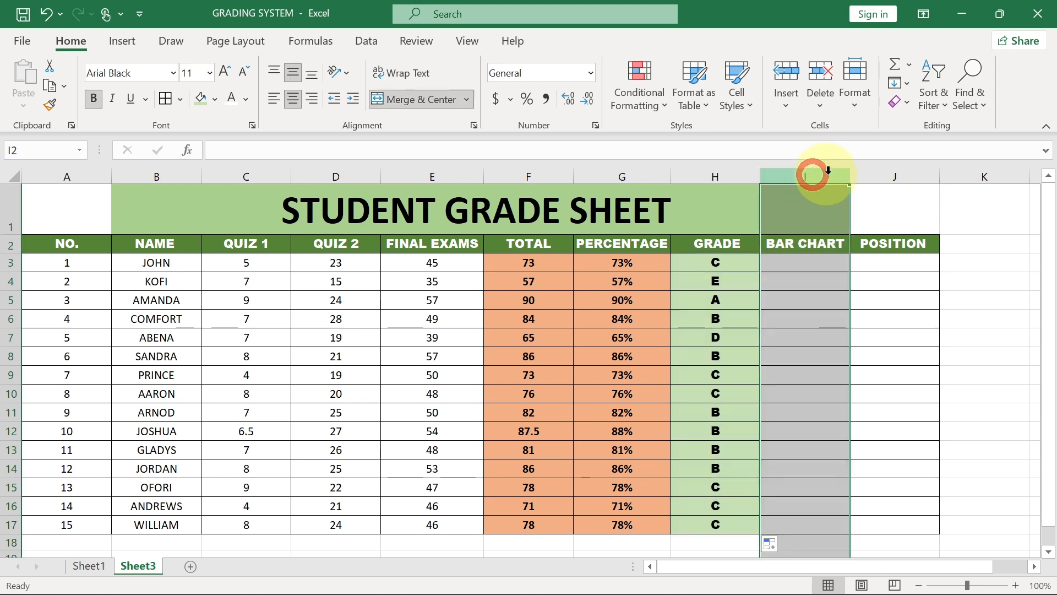
pyautogui.moveTo(848, 173); pyautogui.dragTo(881, 177)
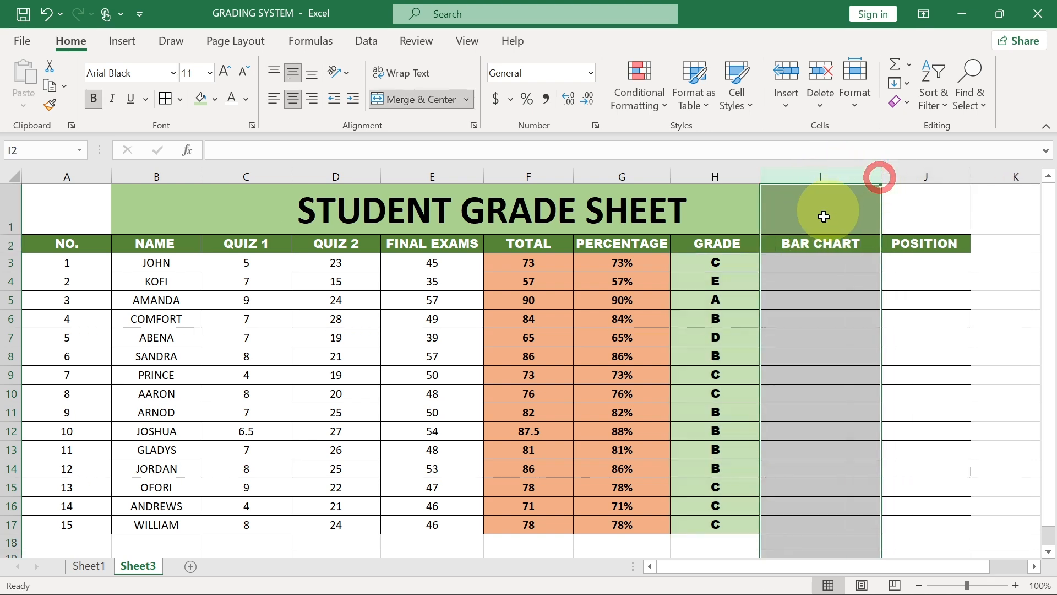
pyautogui.click(799, 262)
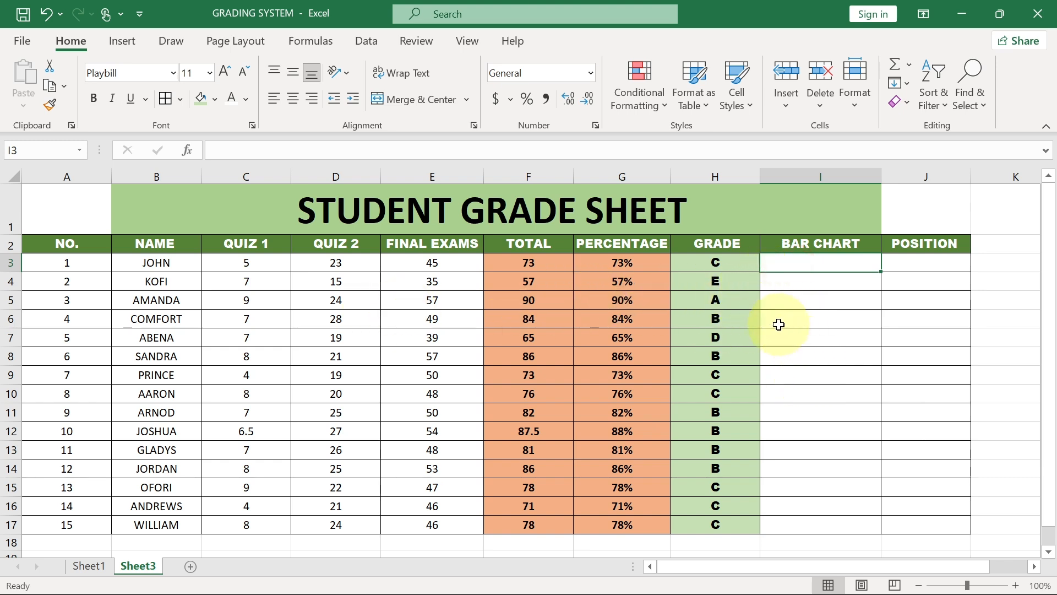
pyautogui.write('=RE')
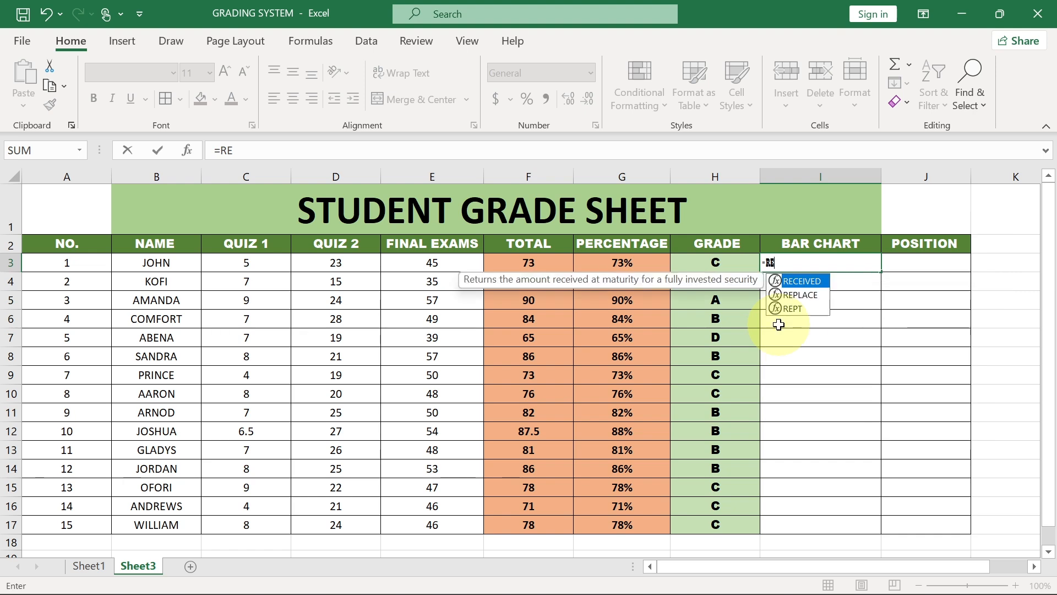
pyautogui.press('Escape')
pyautogui.press('Escape')
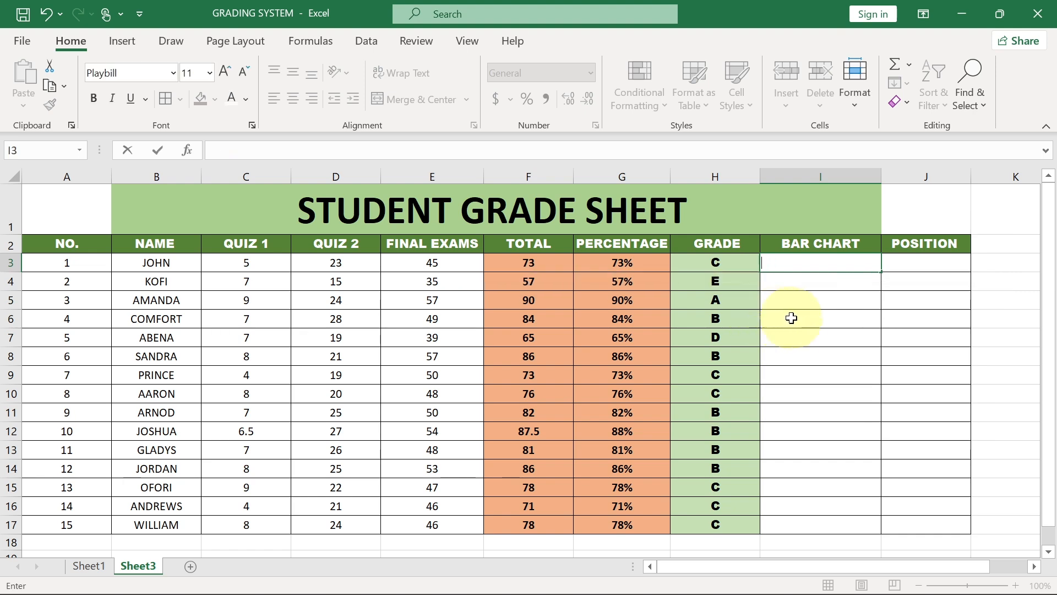
pyautogui.click(791, 318)
pyautogui.click(782, 267)
# Step: Set the font of the BAR CHART cells I3:I17 to Calibri
pyautogui.click(804, 174)
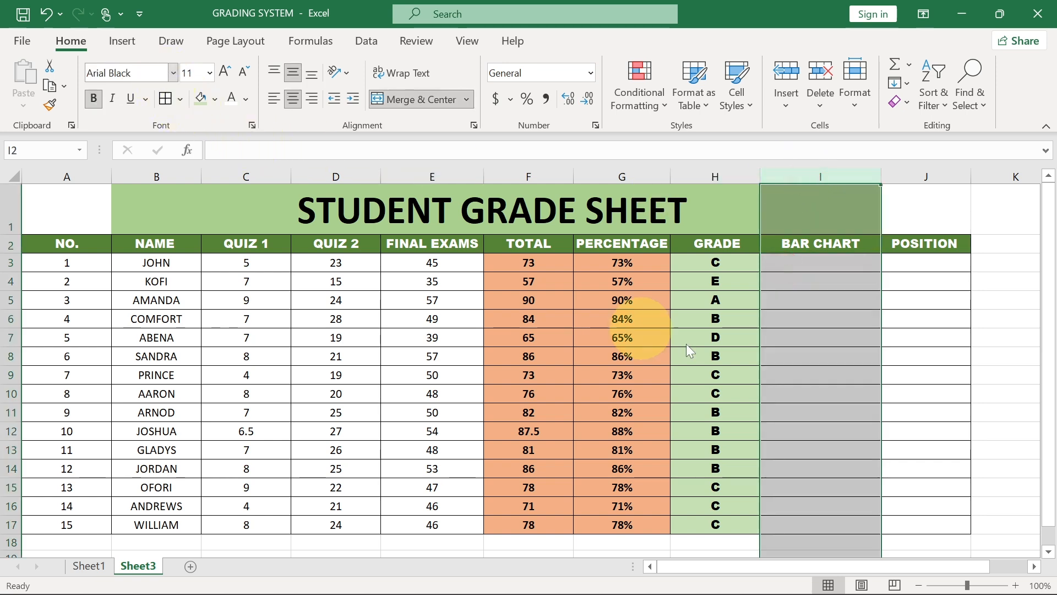
pyautogui.moveTo(806, 267); pyautogui.dragTo(810, 518)
pyautogui.click(174, 72)
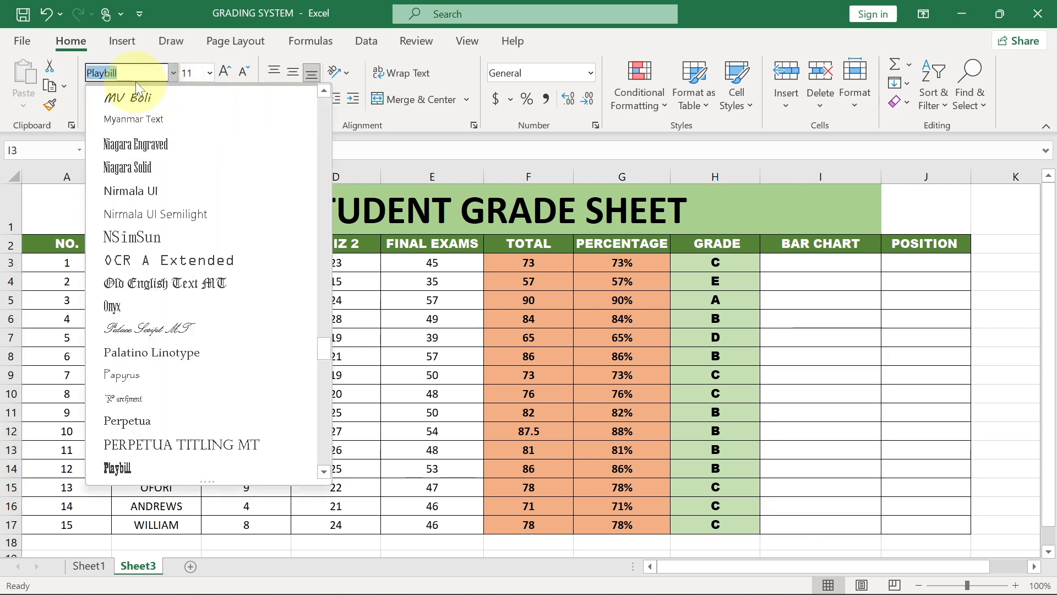
pyautogui.write('Calibri')
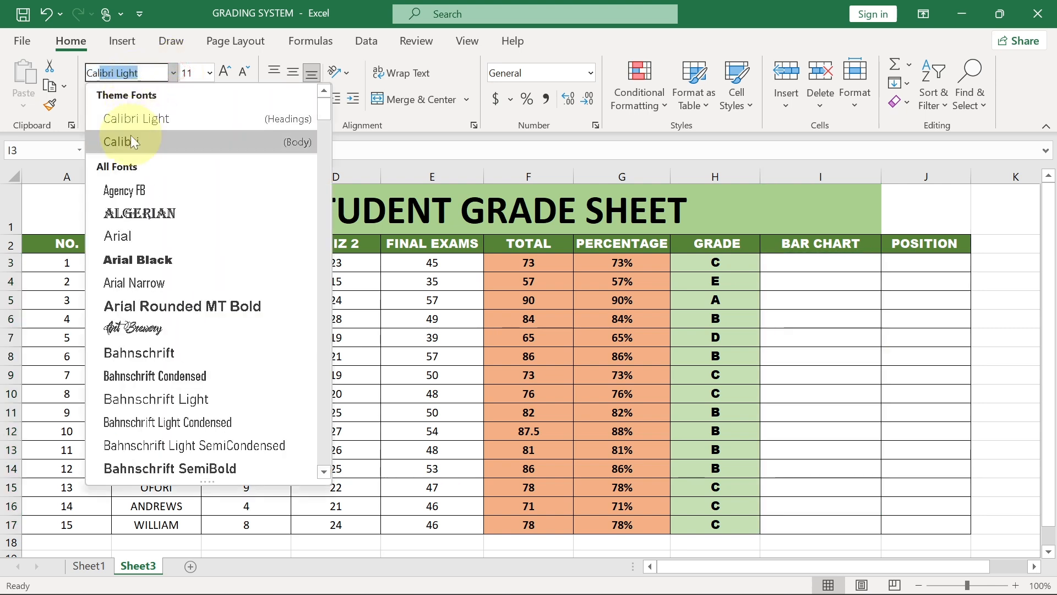
pyautogui.click(131, 135)
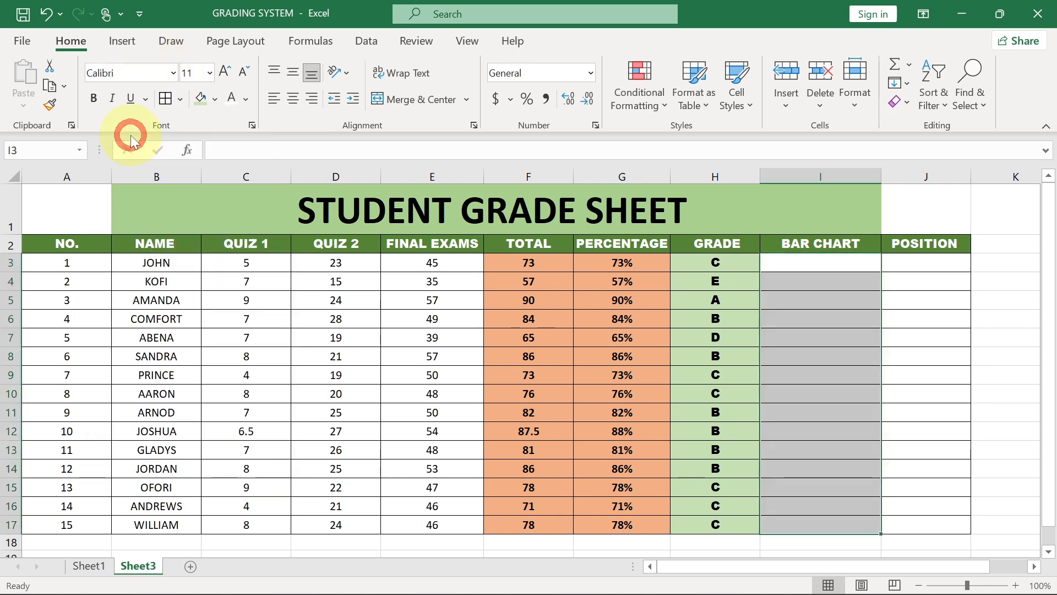
# Step: Enter the formula =REPT("|",G3*100) in the first BAR CHART cell, I3
pyautogui.click(783, 265)
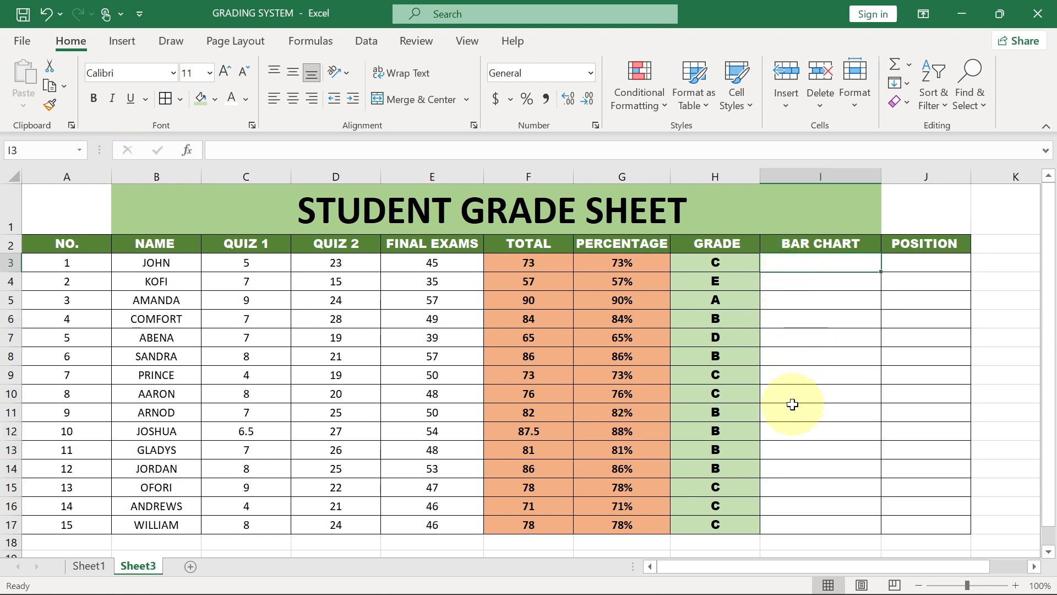
pyautogui.write('=R')
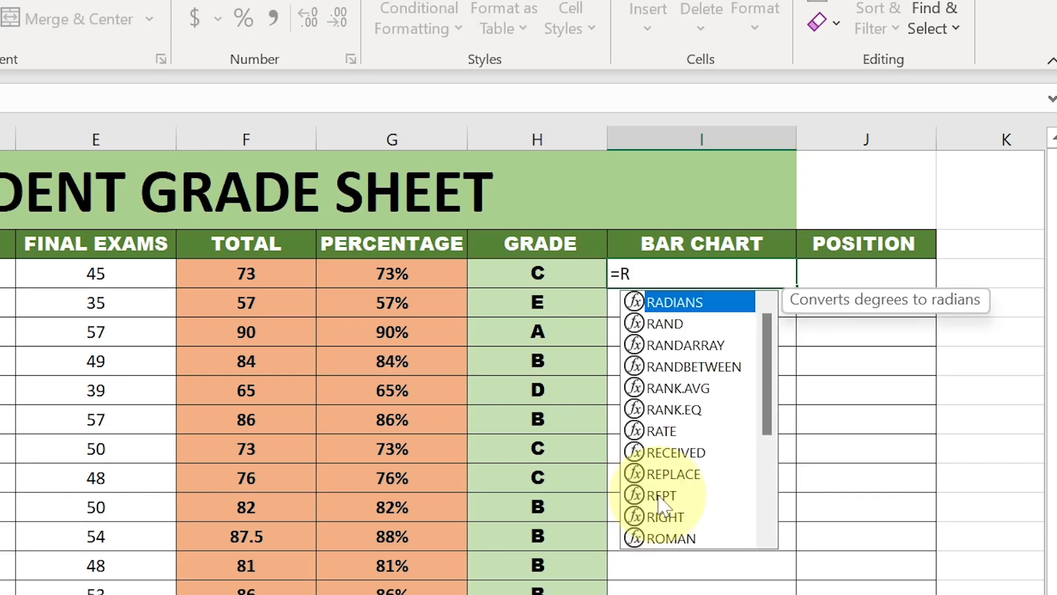
pyautogui.write('EP')
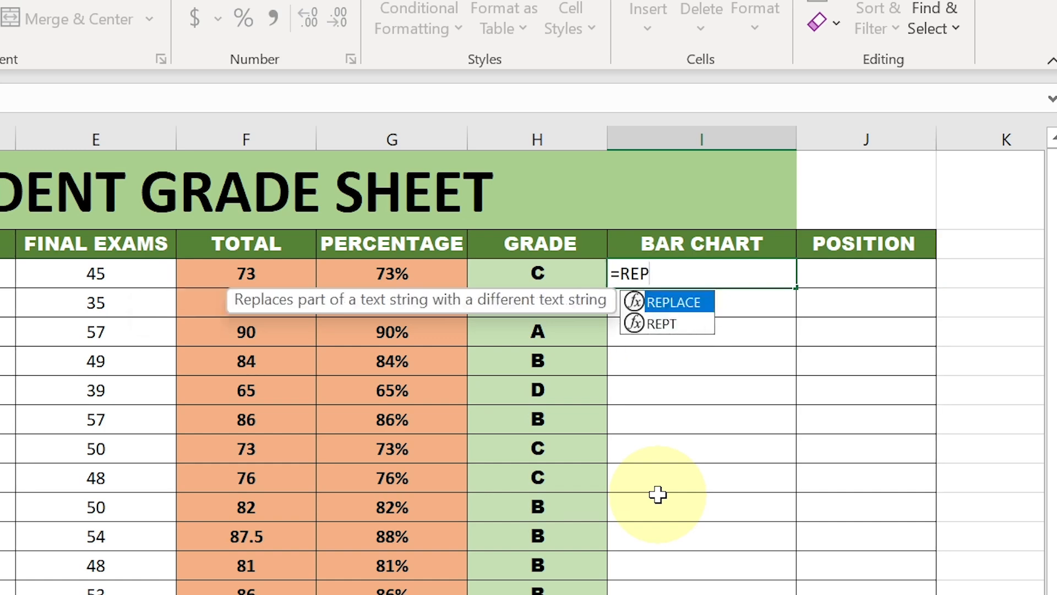
pyautogui.press('Down')
pyautogui.press('Tab')
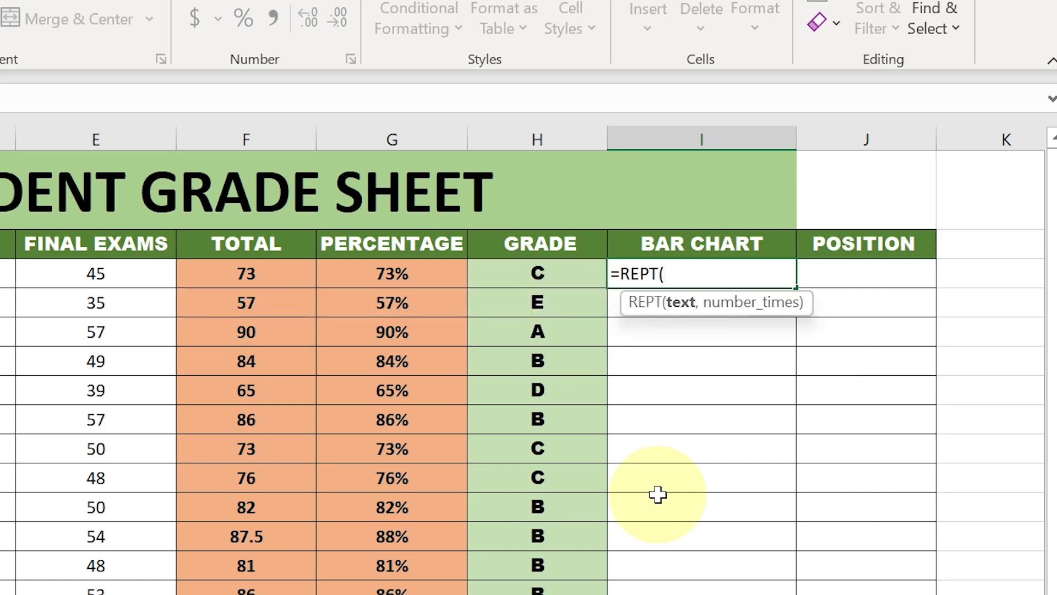
pyautogui.write('"')
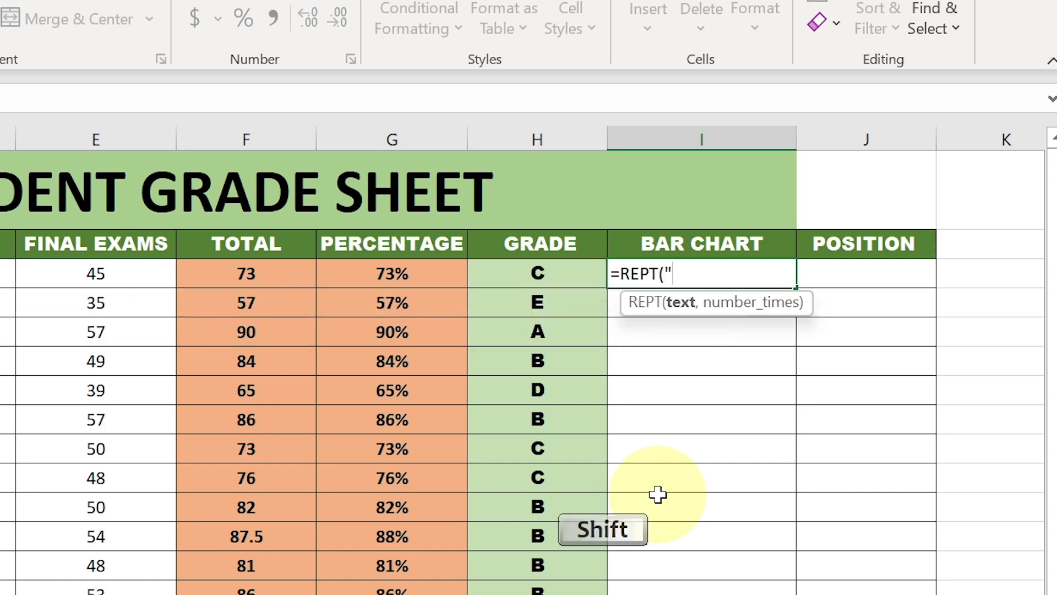
pyautogui.write('|"')
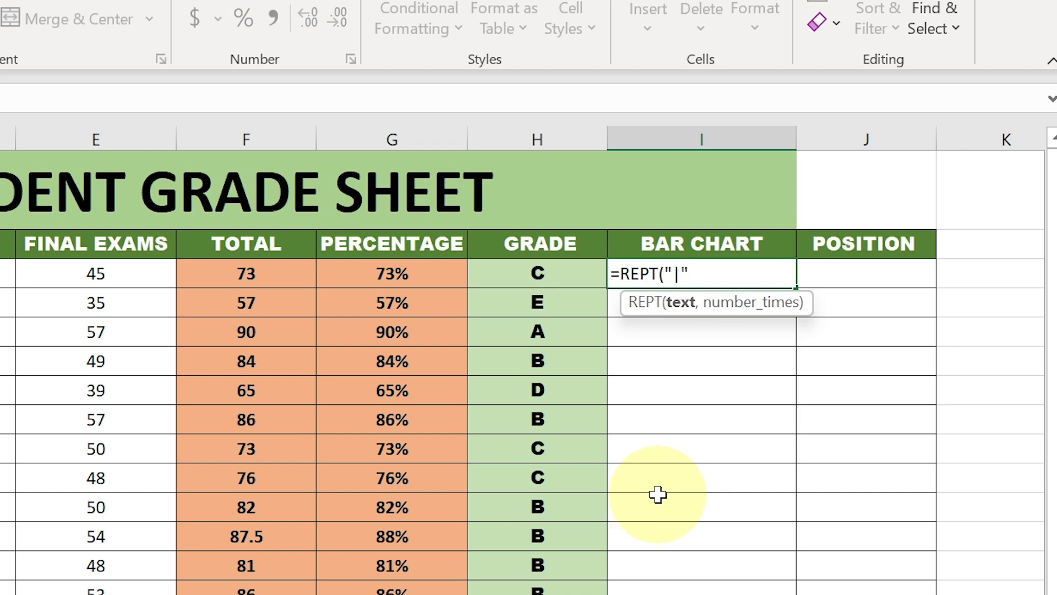
pyautogui.write(',')
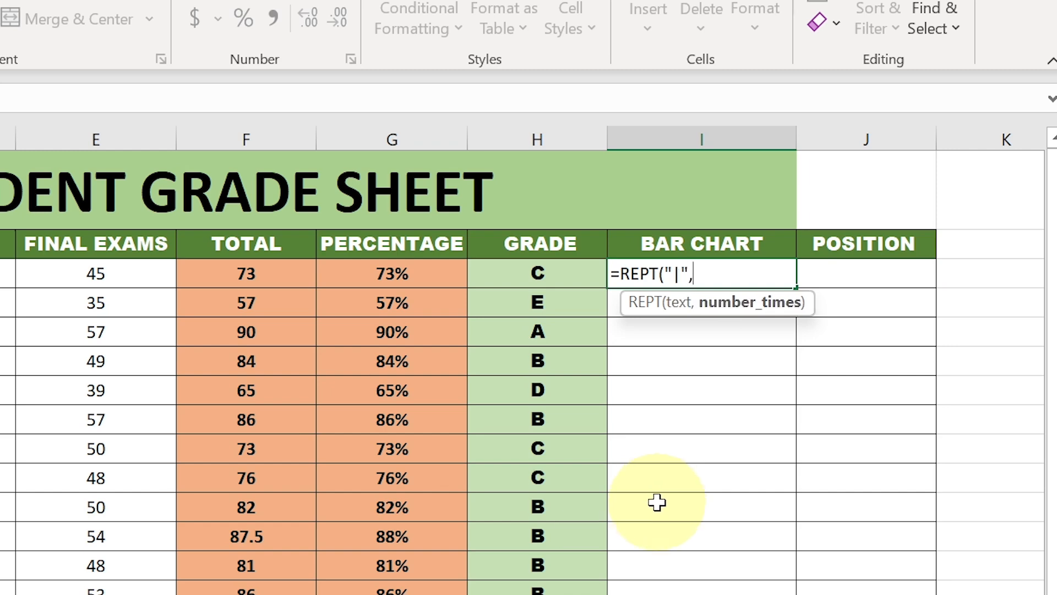
pyautogui.click(386, 273)
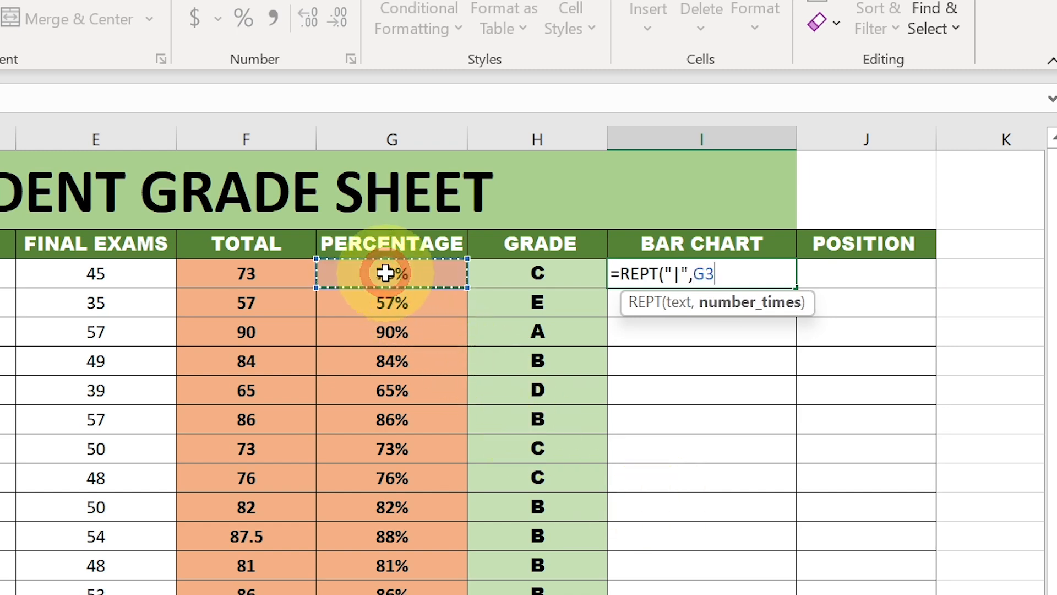
pyautogui.write('*100)')
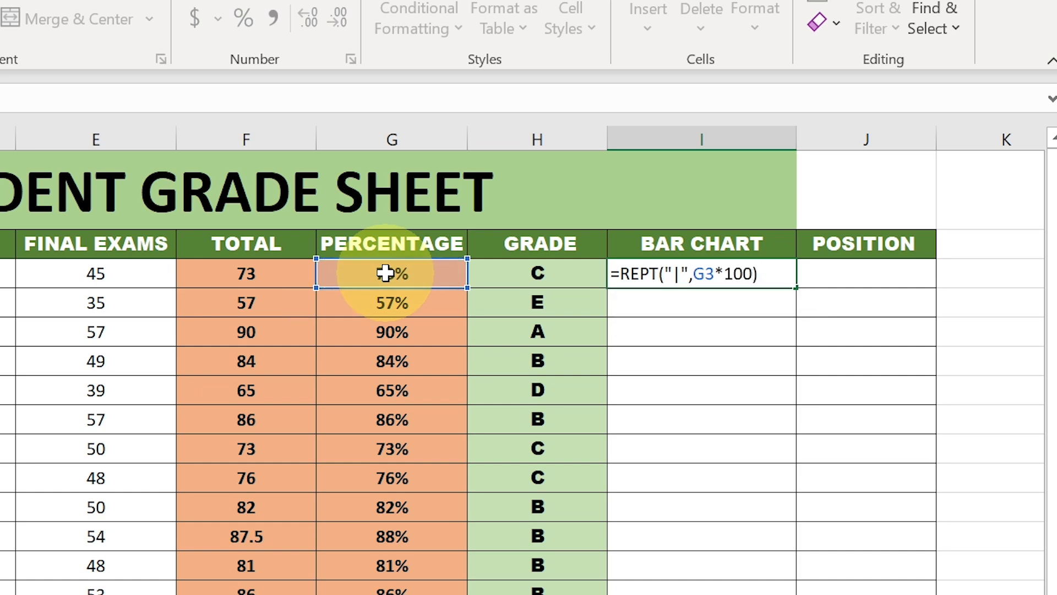
pyautogui.press('Return')
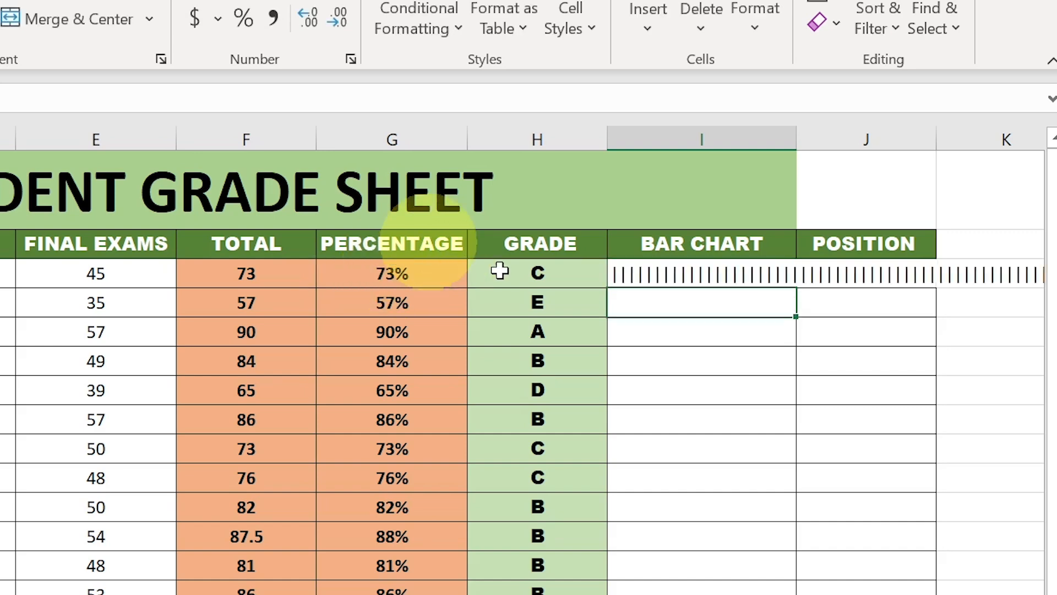
# Step: Set the font of the bar in I3 to Playbill
pyautogui.click(636, 275)
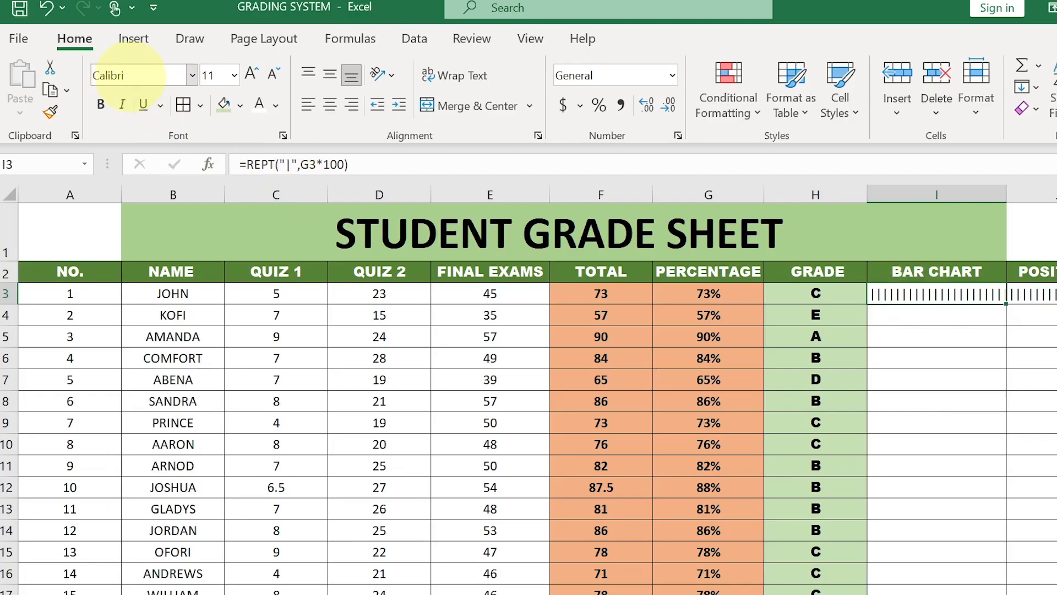
pyautogui.click(126, 72)
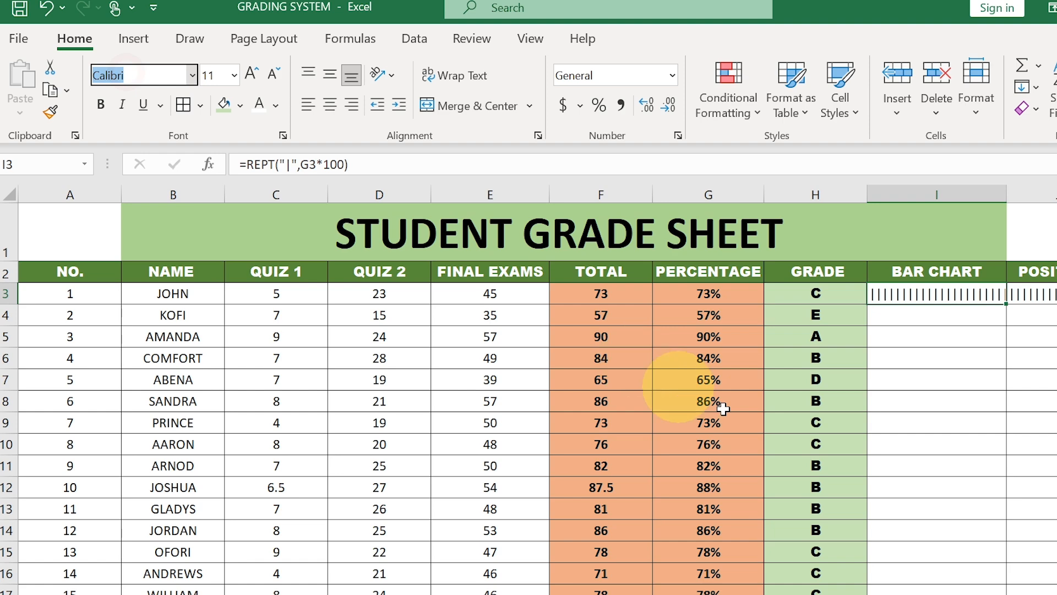
pyautogui.write('pl')
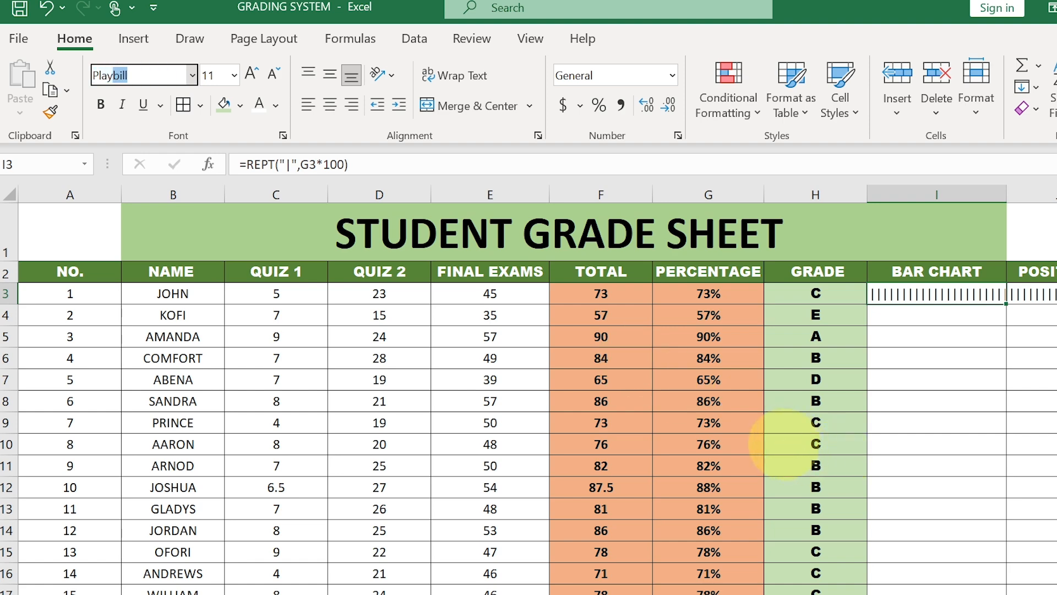
pyautogui.press('Return')
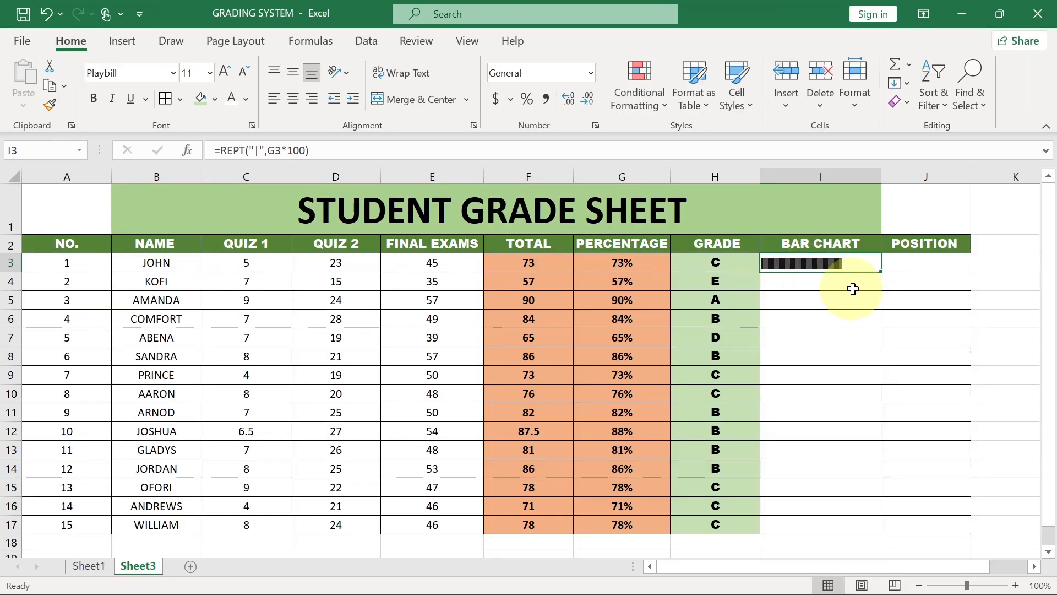
# Step: Fill the bar chart formula from I3 down through I17 for all students
pyautogui.moveTo(882, 270); pyautogui.dragTo(854, 487)
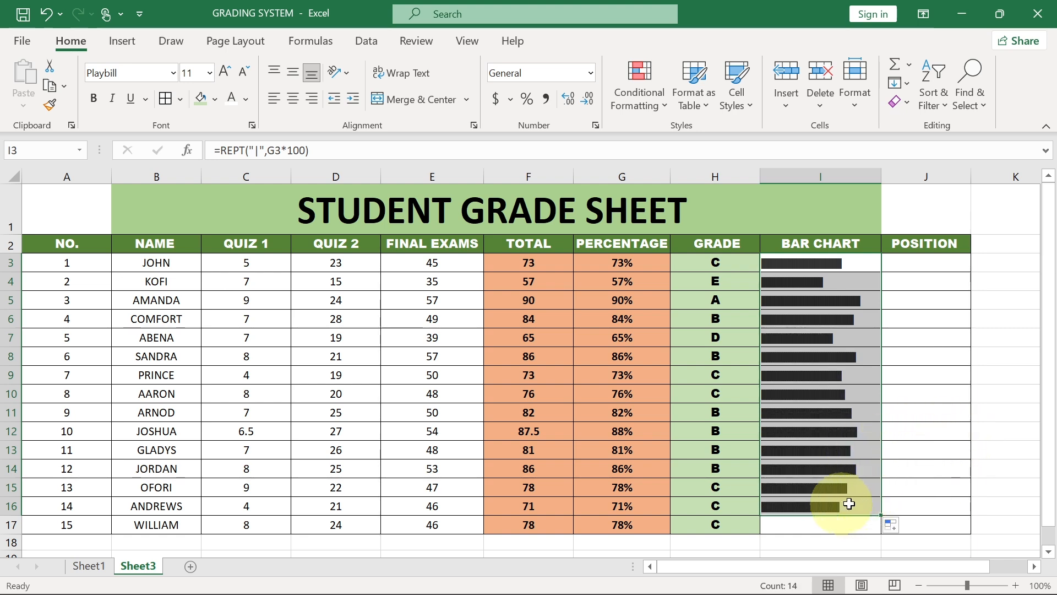
pyautogui.moveTo(881, 515); pyautogui.dragTo(877, 530)
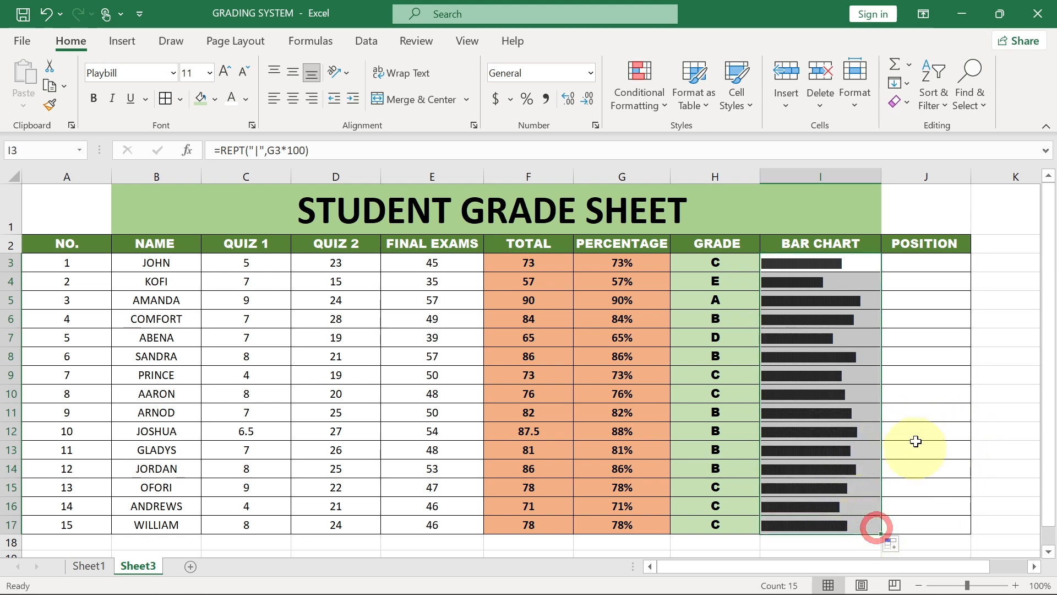
pyautogui.click(924, 430)
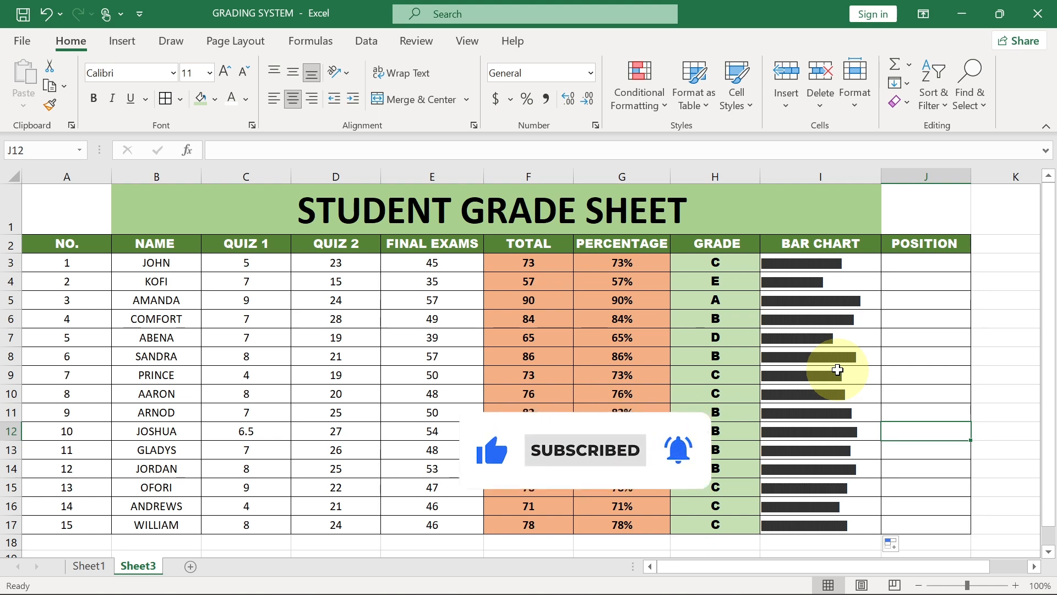
# Step: Change the QUIZ 1 score of student no. 10 in C12 to 9
pyautogui.click(251, 431)
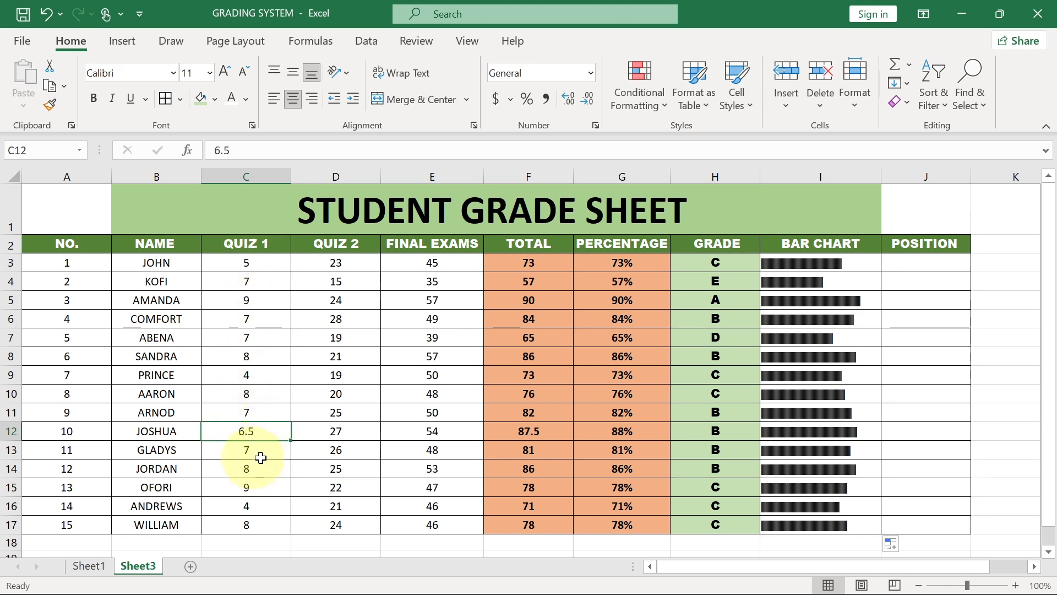
pyautogui.write('9')
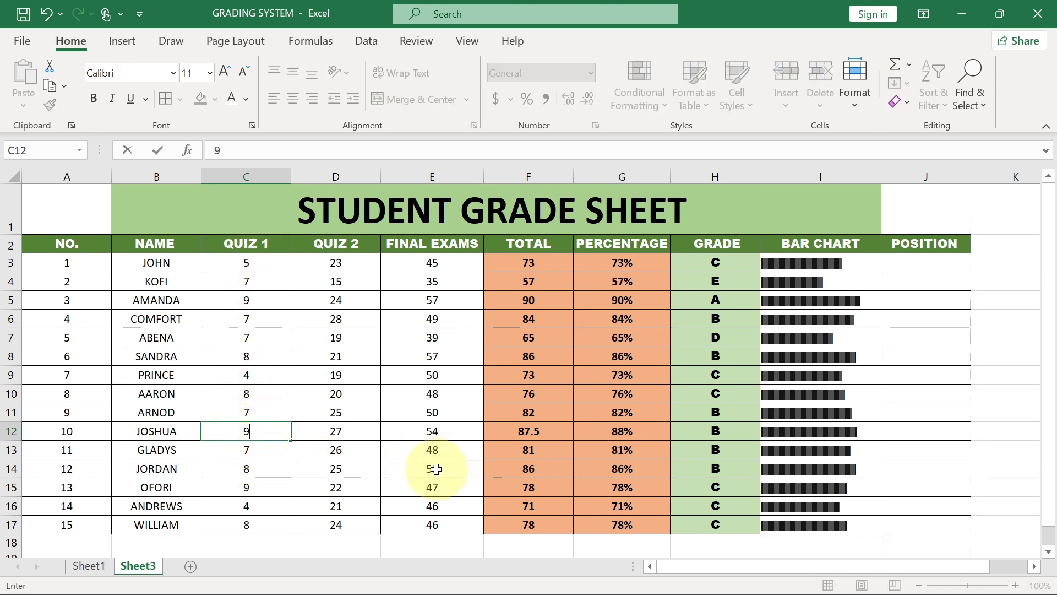
pyautogui.press('Return')
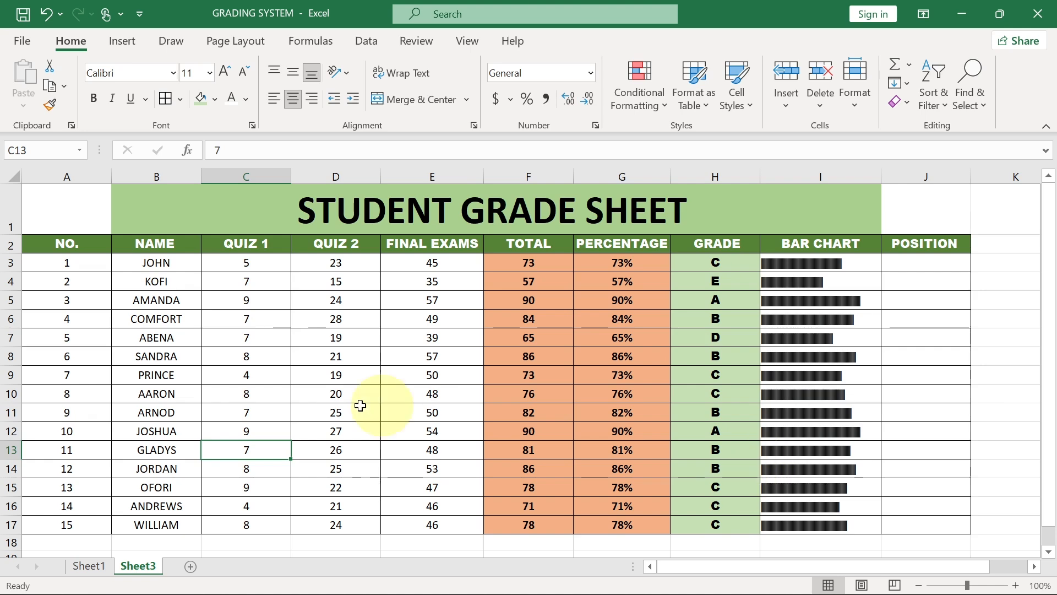
# Step: Change the QUIZ 2 score of student no. 6 in D8 to 25
pyautogui.click(333, 359)
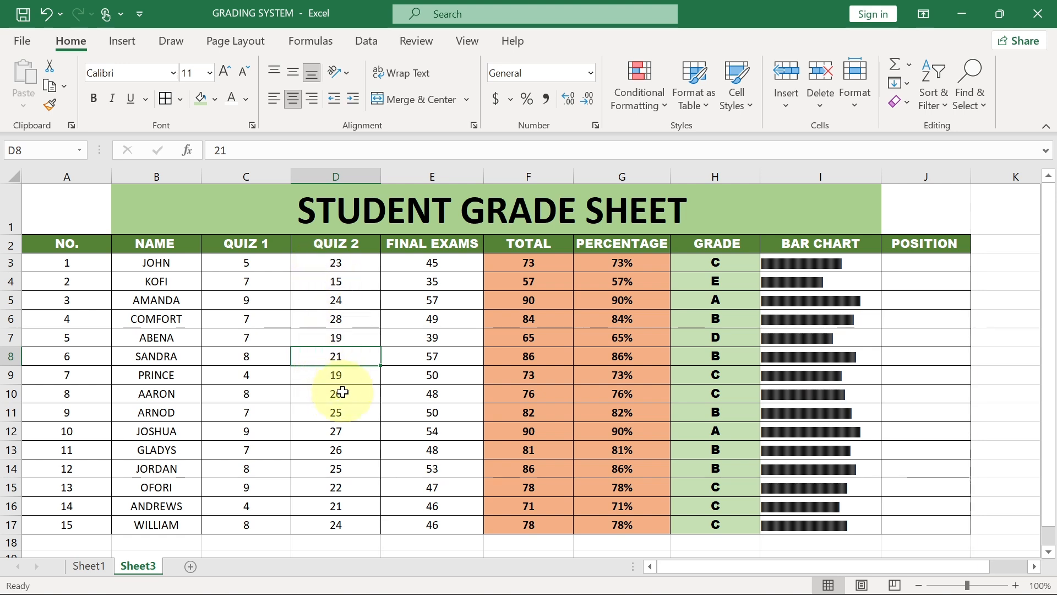
pyautogui.write('25')
pyautogui.press('Return')
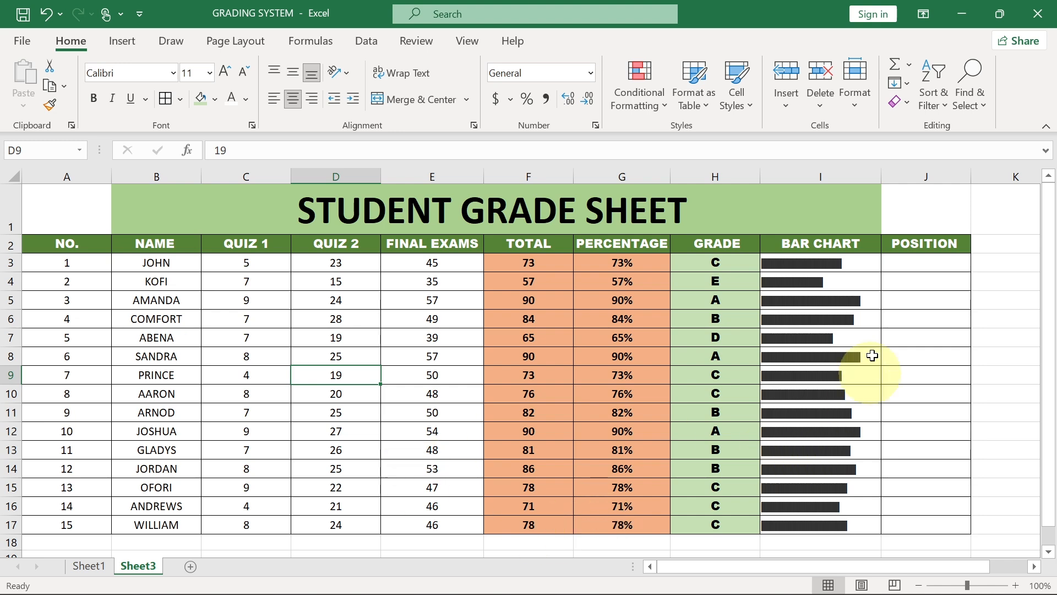
# Step: Start a RANK formula in POSITION cell J3 with F3 as the number and the totals F3:F17 as the reference range
pyautogui.click(913, 266)
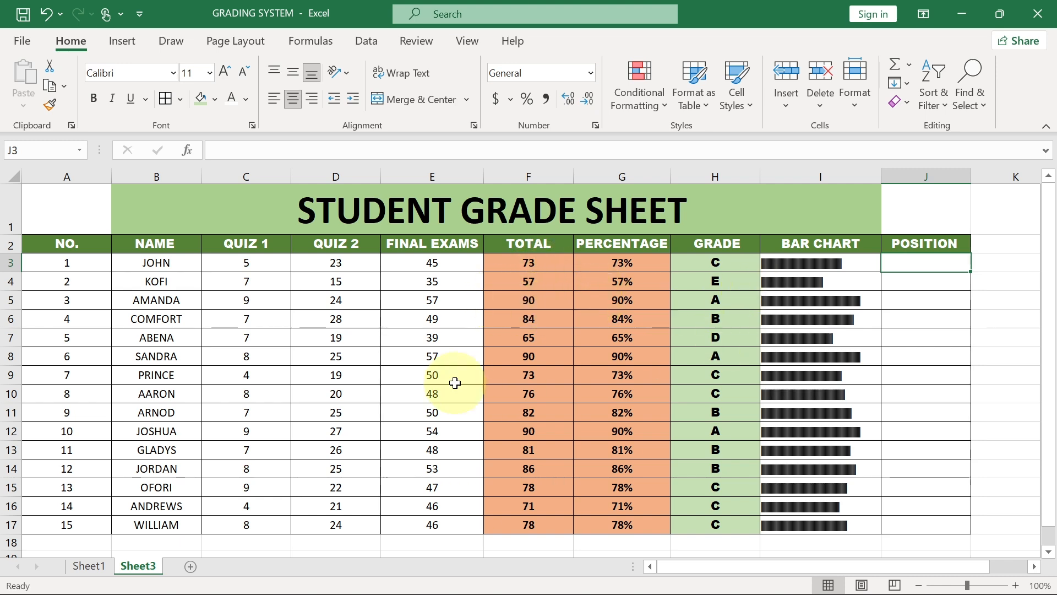
pyautogui.write('=RANK')
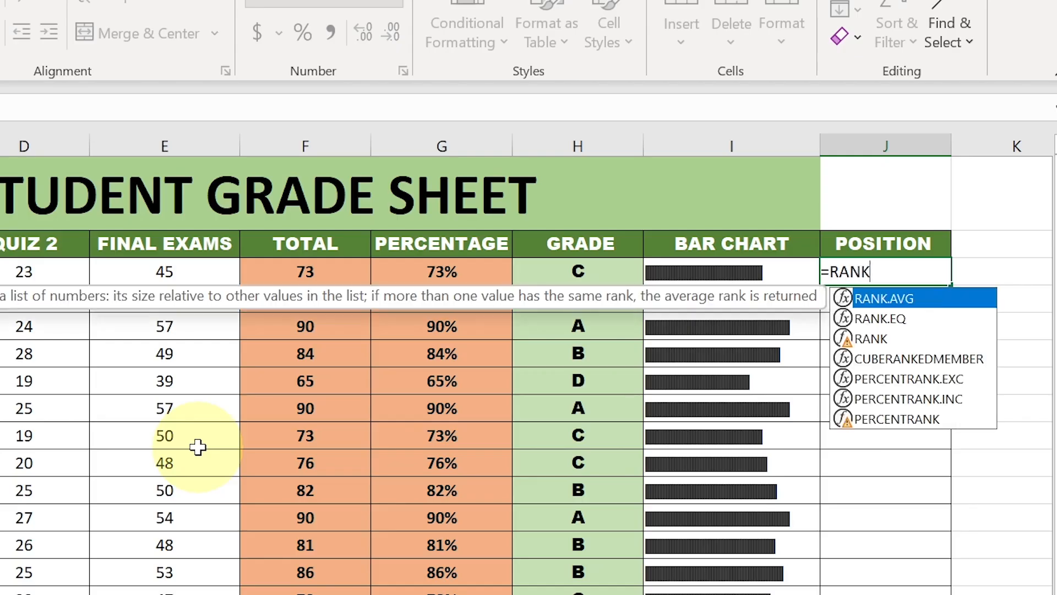
pyautogui.press('Down')
pyautogui.press('Down')
pyautogui.press('Tab')
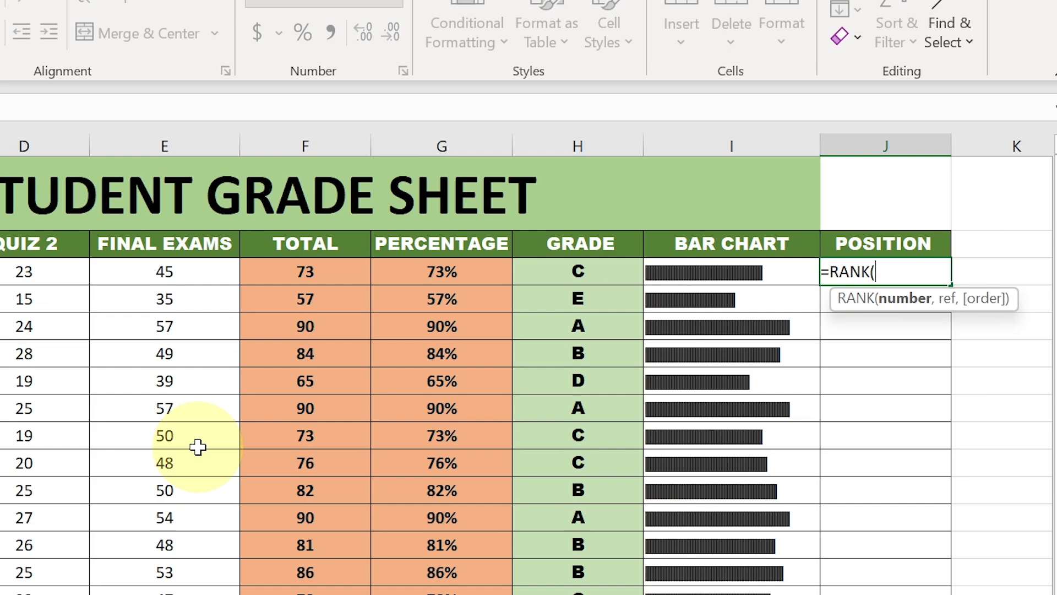
pyautogui.click(296, 272)
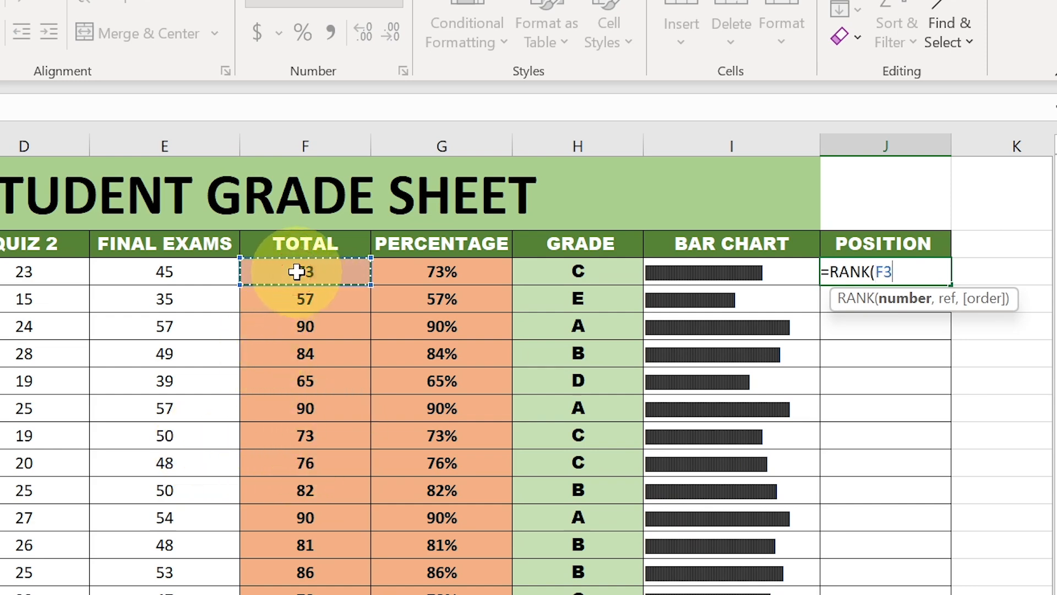
pyautogui.write(',')
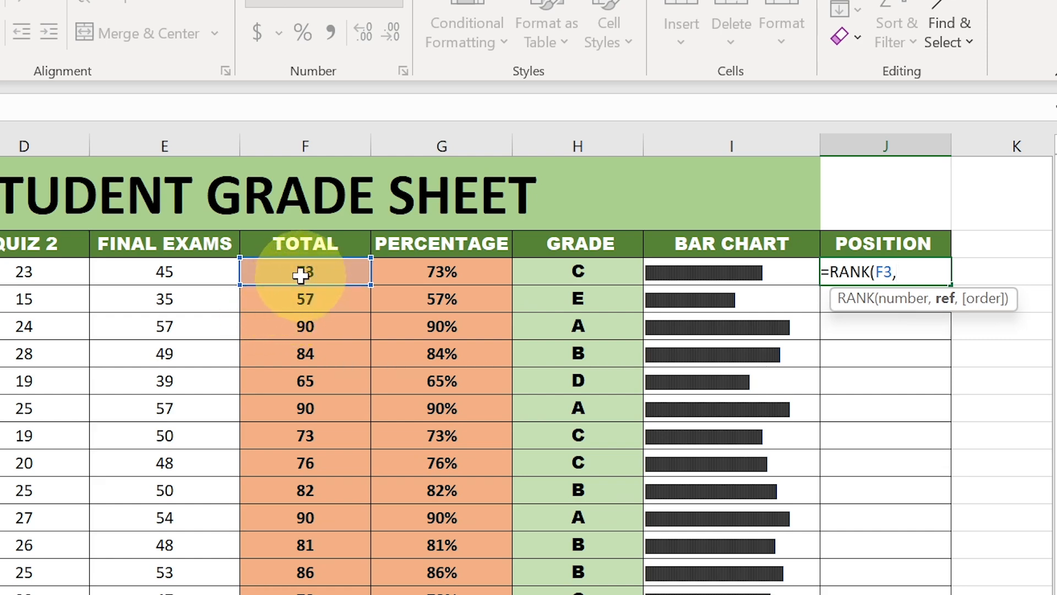
pyautogui.moveTo(301, 272); pyautogui.dragTo(300, 594)
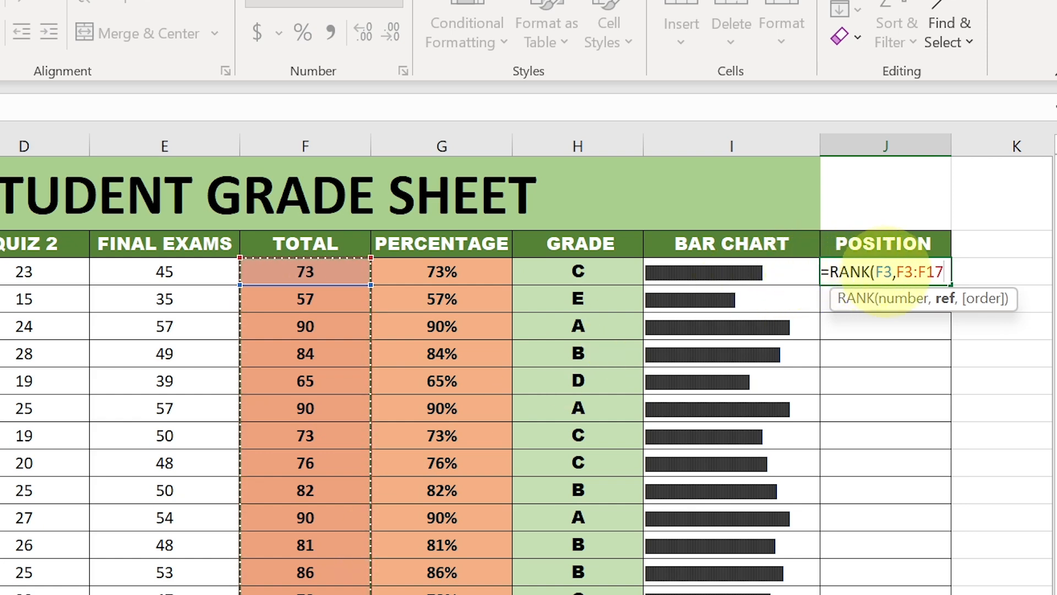
# Step: Lock the rows of the RANK reference range in J3 so it reads F$3:F$17
pyautogui.click(912, 272)
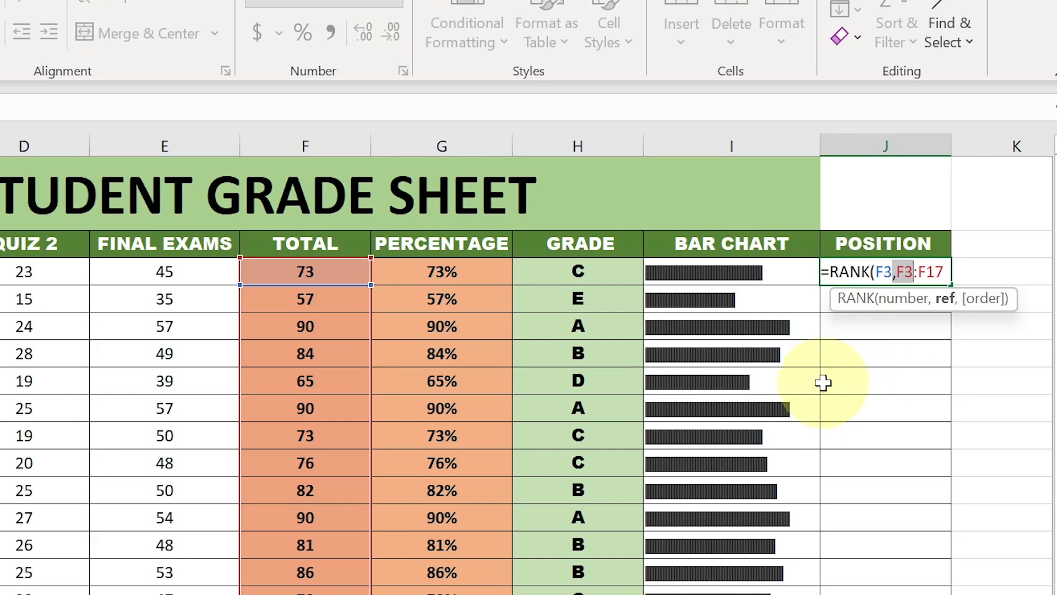
pyautogui.click(910, 270)
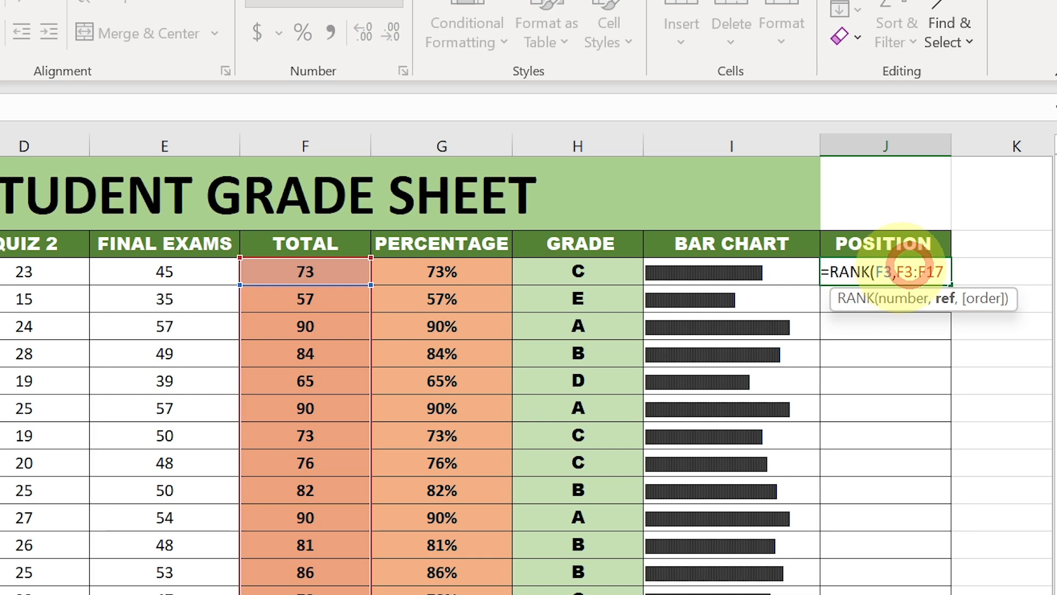
pyautogui.click(905, 272)
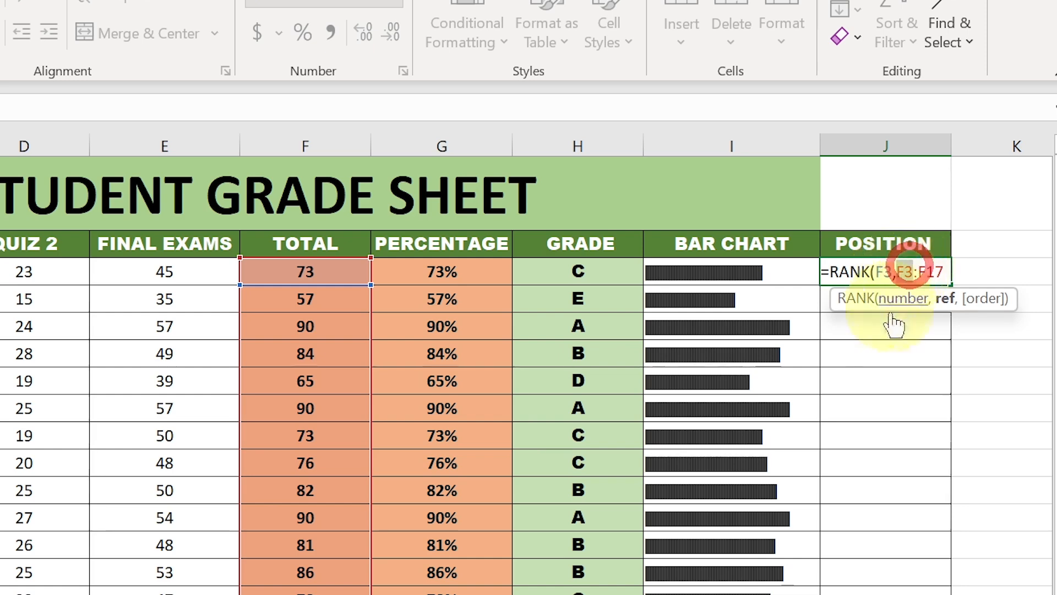
pyautogui.press('F4')
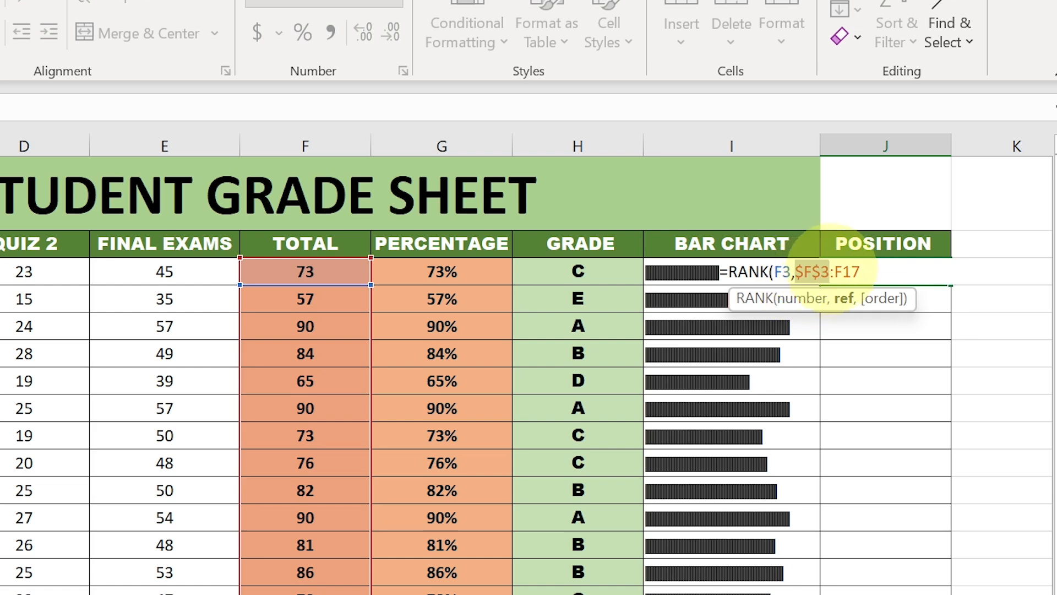
pyautogui.click(860, 269)
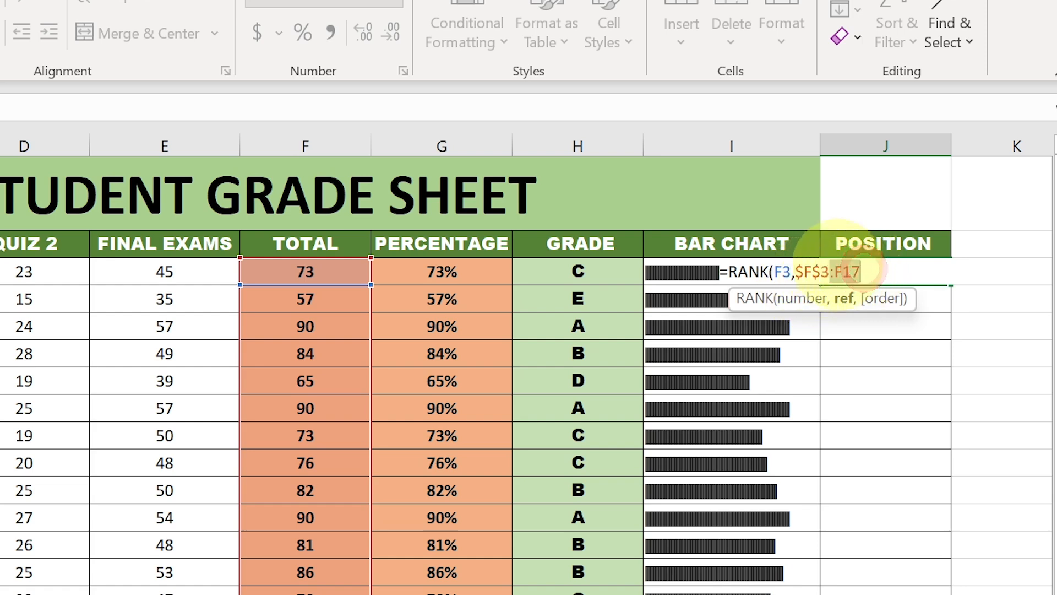
pyautogui.press('F4')
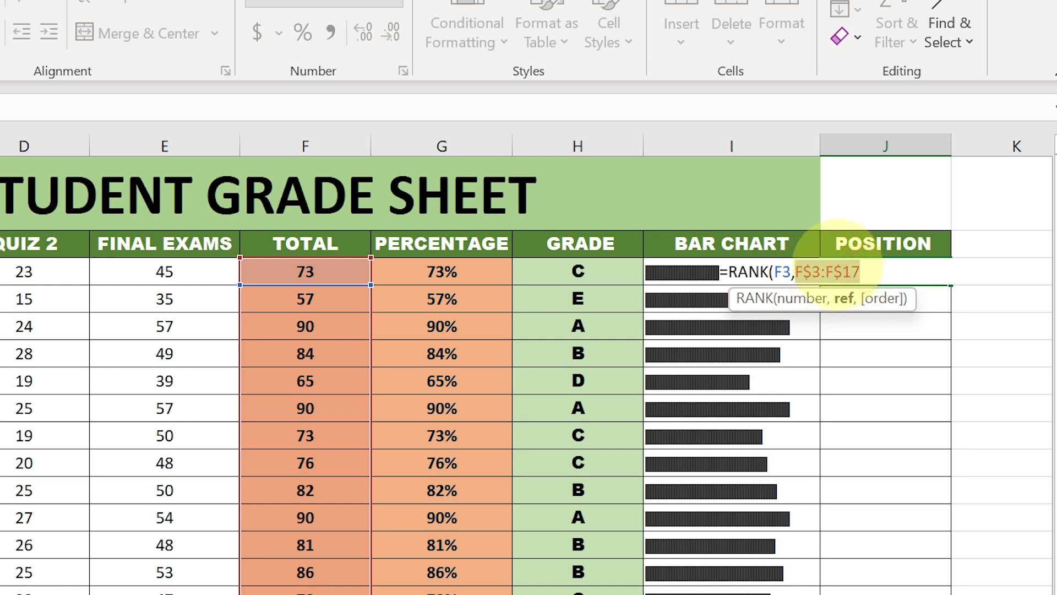
pyautogui.click(874, 271)
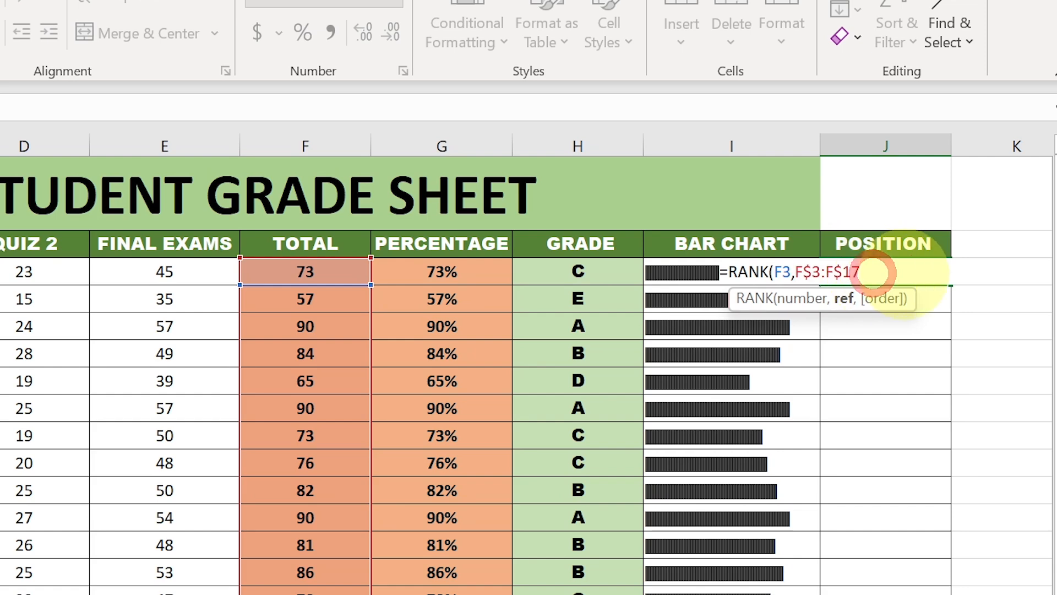
# Step: Complete the RANK formula in J3 with an empty order argument and fill it down the POSITION column to J17
pyautogui.write(',')
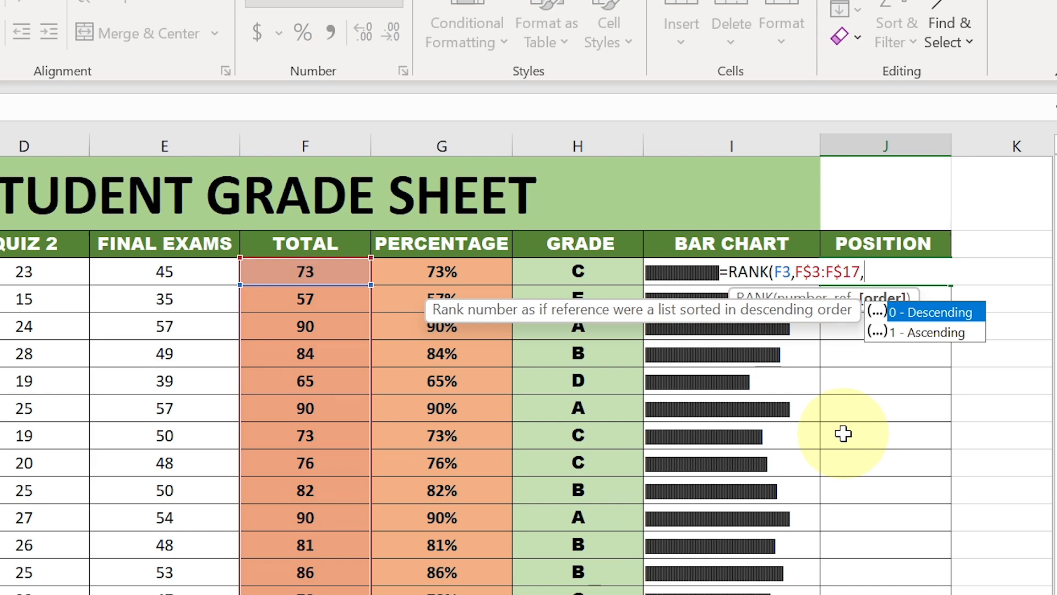
pyautogui.press('Return')
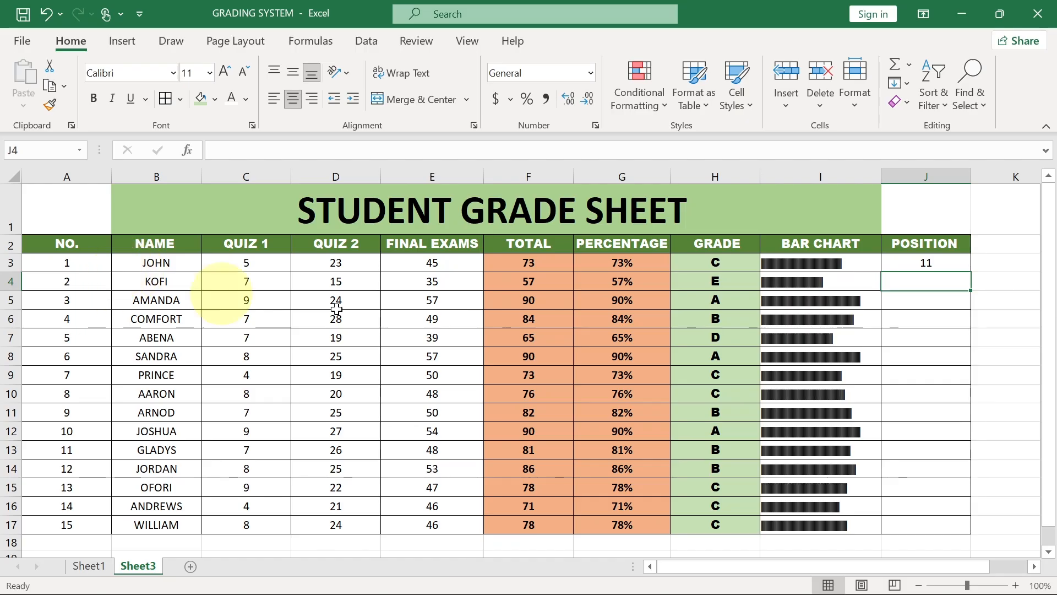
pyautogui.click(912, 266)
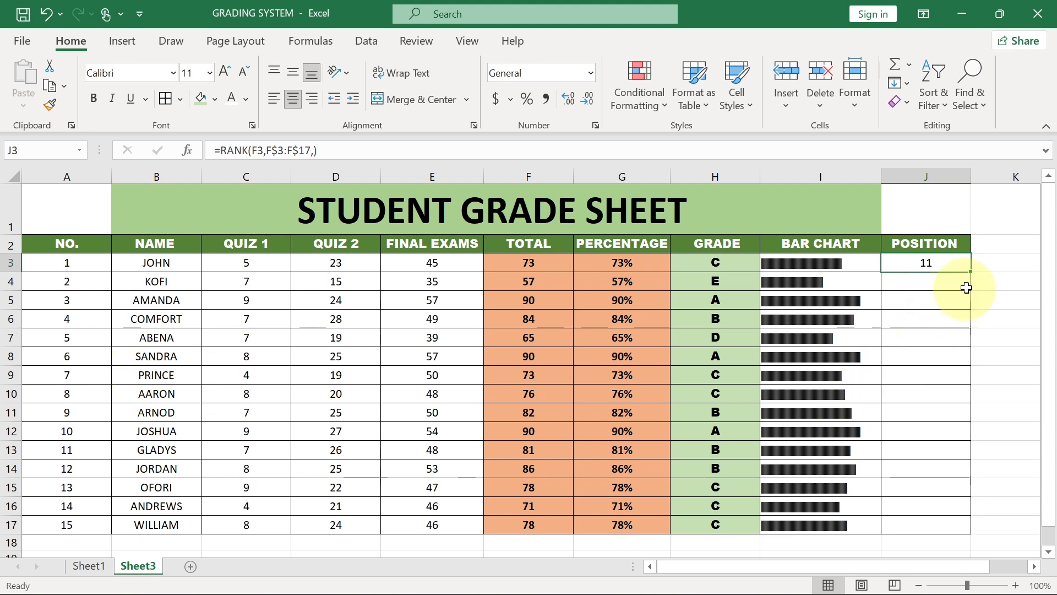
pyautogui.moveTo(970, 270); pyautogui.dragTo(943, 524)
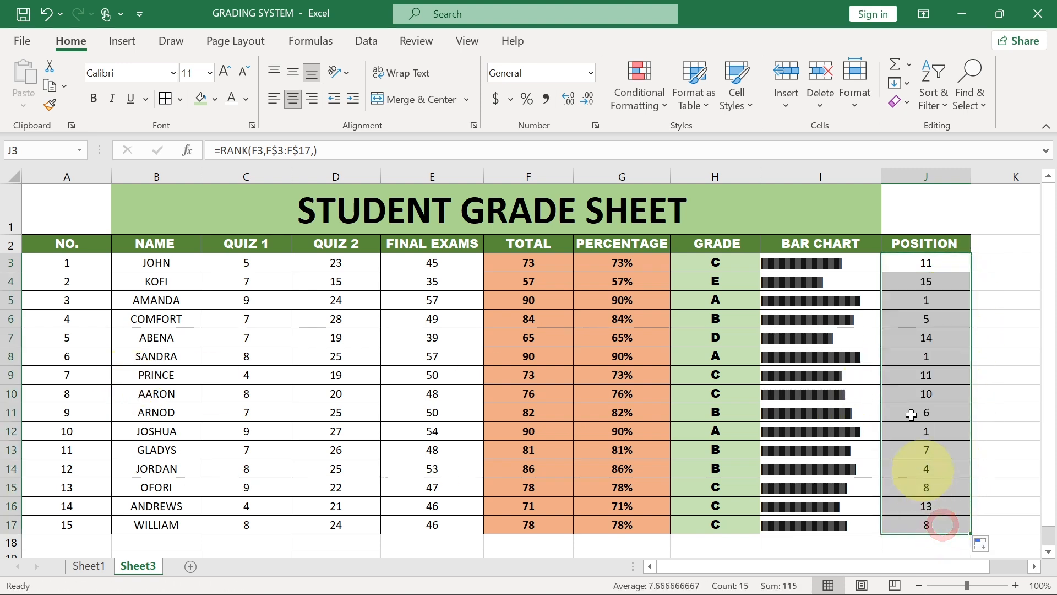
# Step: Examine the POSITION results of the students with equal totals in J5, J8 and J12, and the position in J4
pyautogui.click(911, 300)
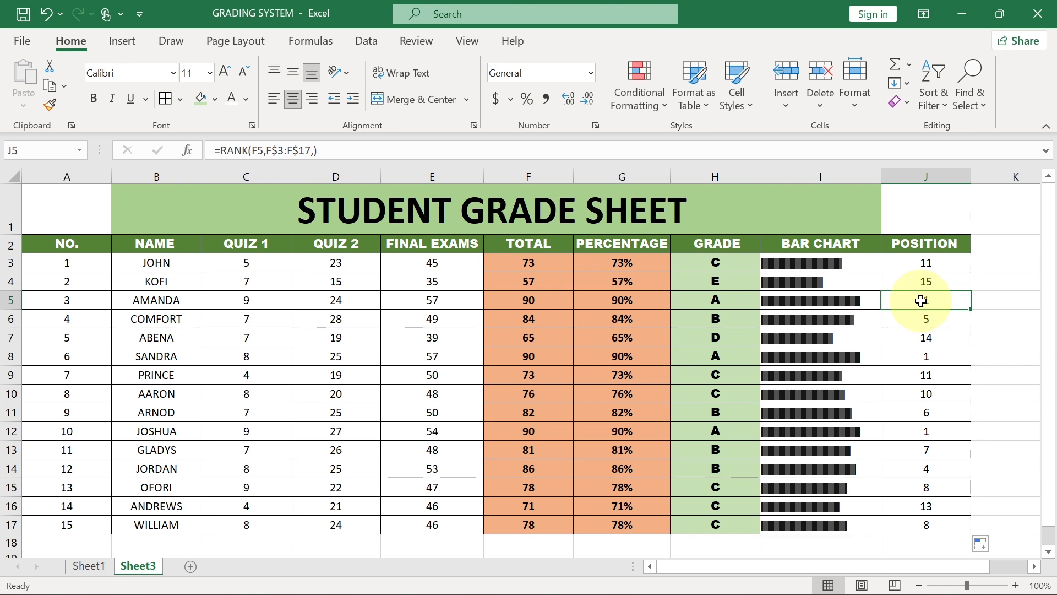
pyautogui.click(920, 357)
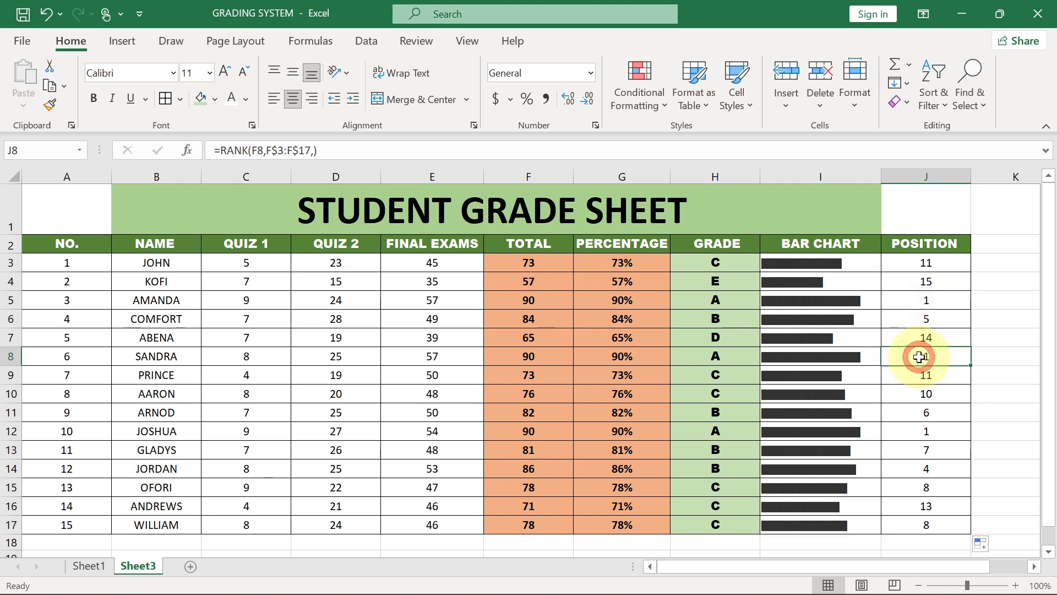
pyautogui.click(912, 432)
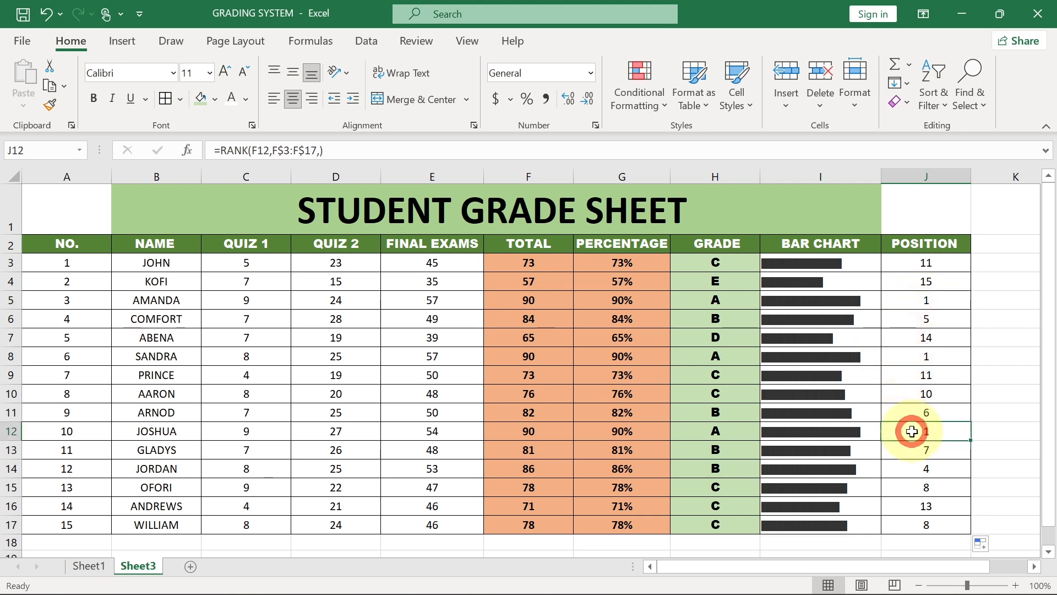
pyautogui.click(905, 300)
pyautogui.click(902, 357)
pyautogui.click(911, 428)
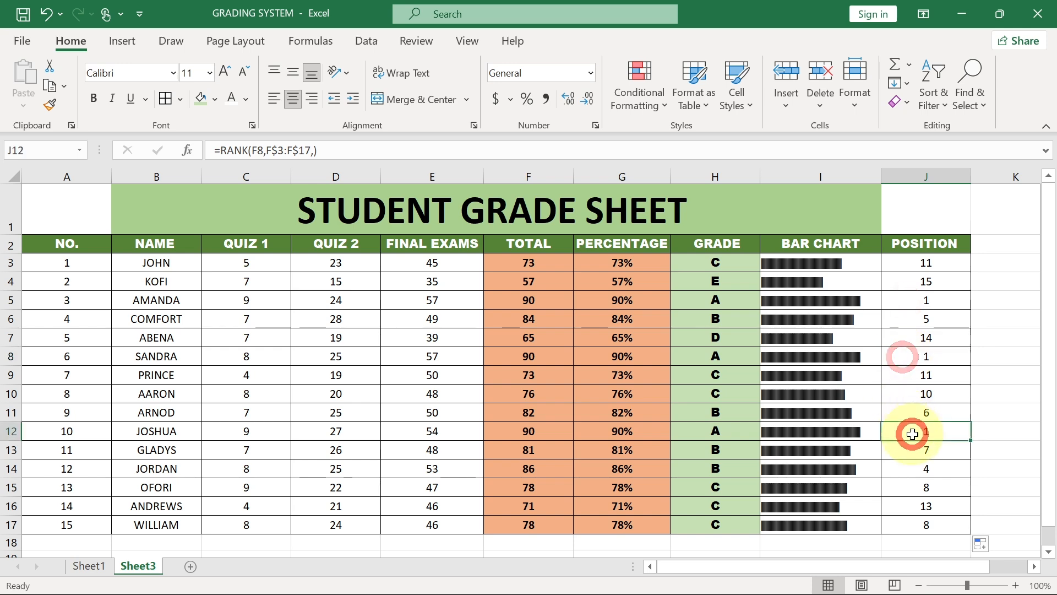
pyautogui.click(911, 283)
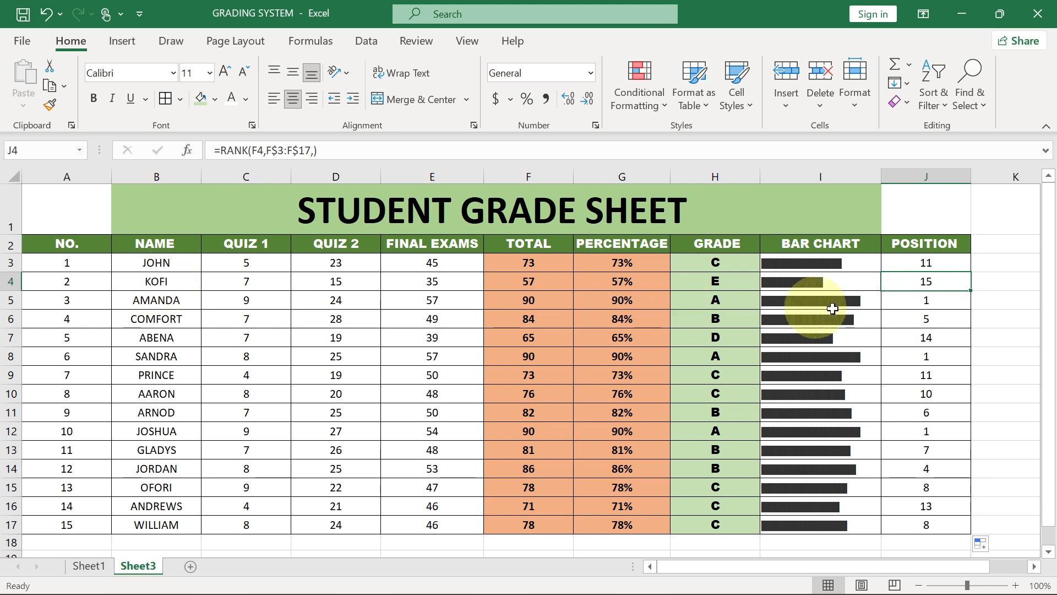
pyautogui.click(908, 283)
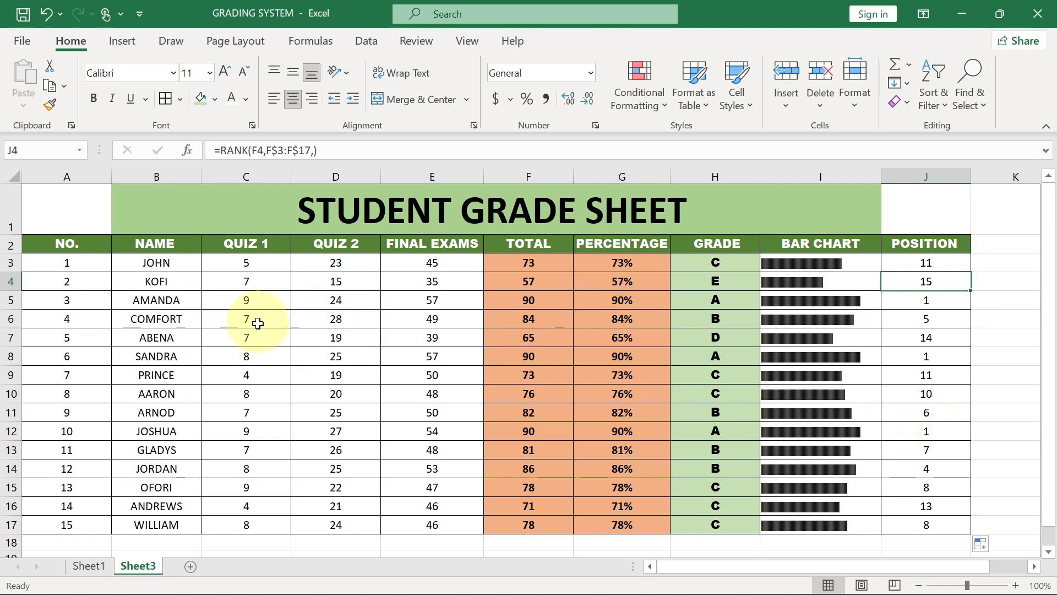
# Step: Change the QUIZ 1 score of student no. 3 in C5 to 5 and check the position in J5
pyautogui.click(246, 300)
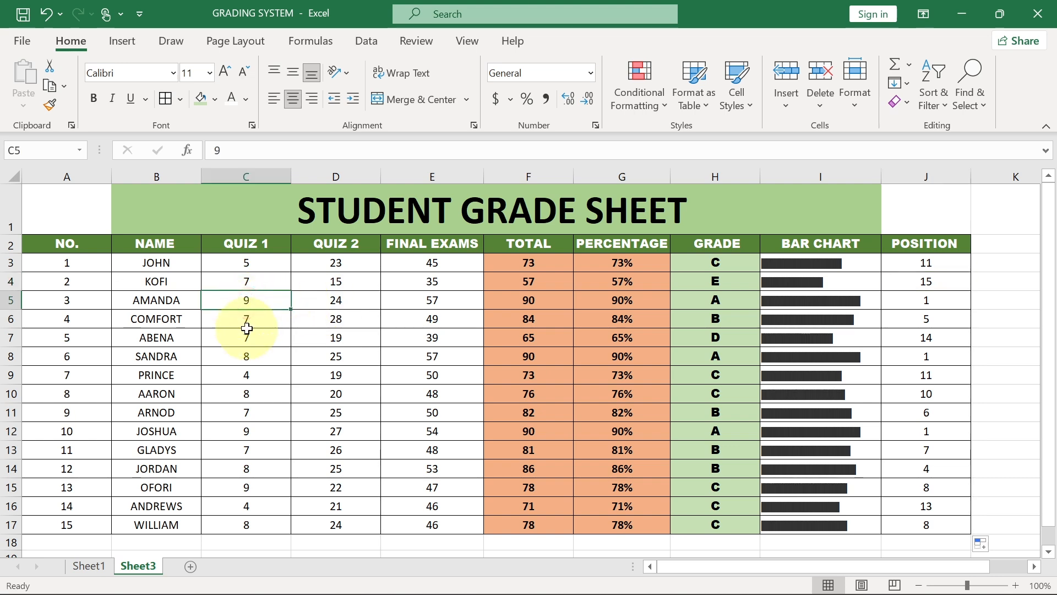
pyautogui.write('5')
pyautogui.press('Return')
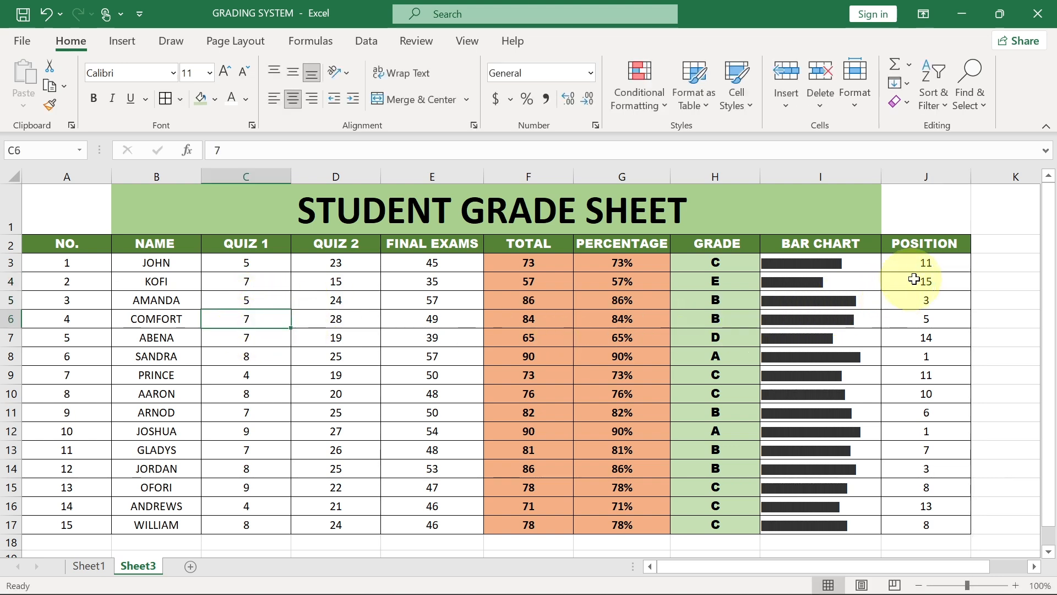
pyautogui.click(921, 300)
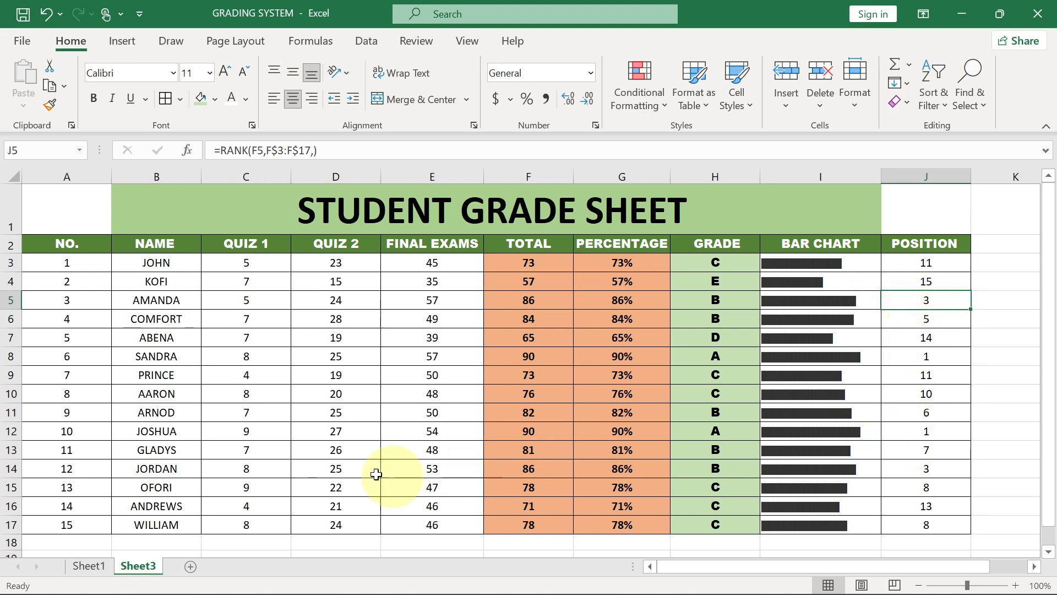
# Step: Change the QUIZ 1 score of student no. 7 in C9 to 7
pyautogui.click(246, 377)
pyautogui.doubleClick(246, 376)
pyautogui.press('BackSpace')
pyautogui.write('7')
pyautogui.press('Return')
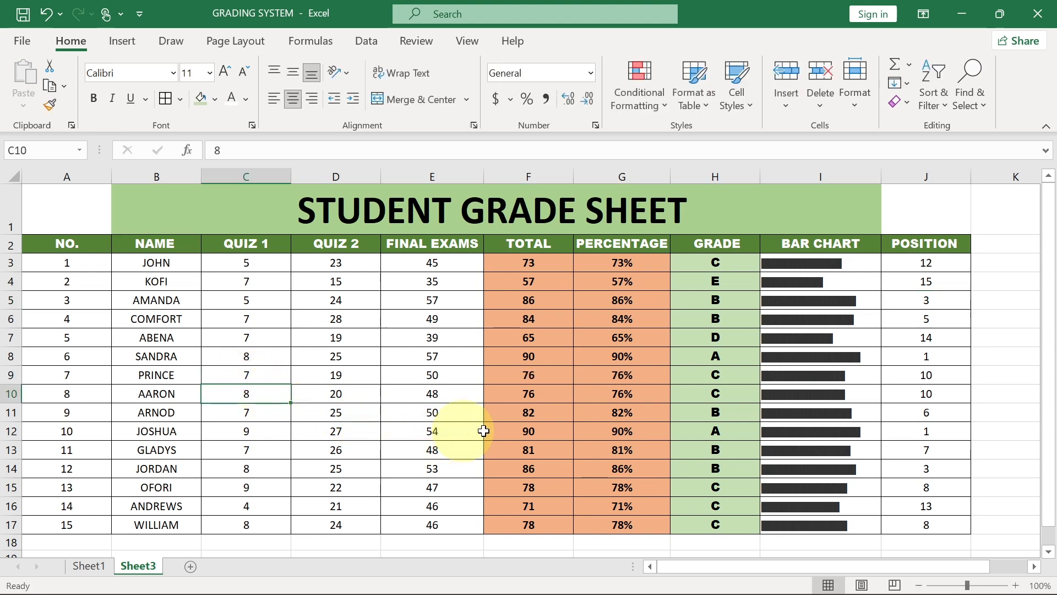
# Step: Change the QUIZ 2 score of student no. 6 in D8 to 27 and check the positions in J8, J12 and J14
pyautogui.click(335, 358)
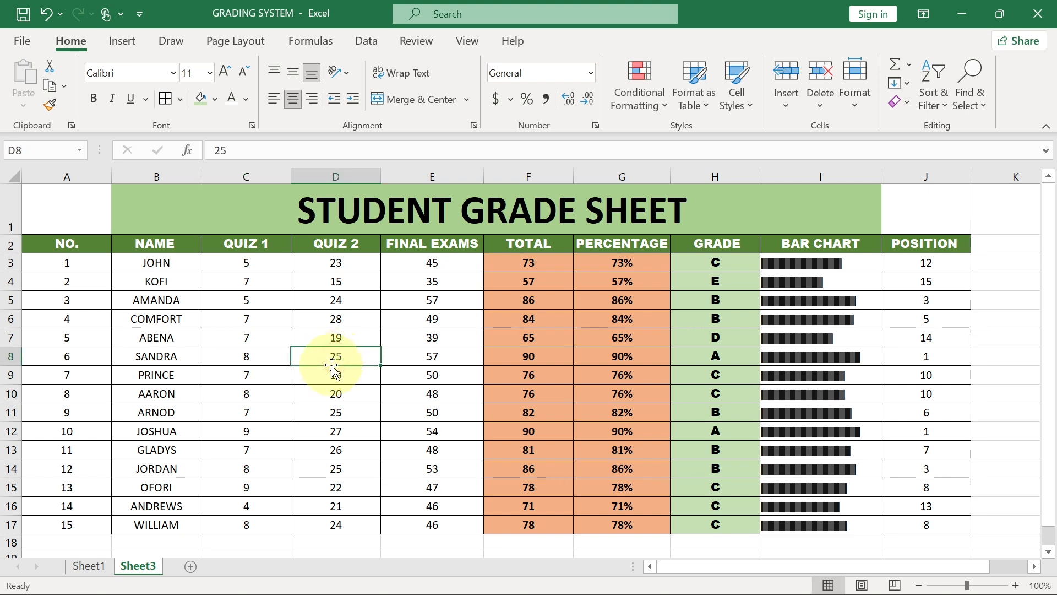
pyautogui.write('2')
pyautogui.press('Return')
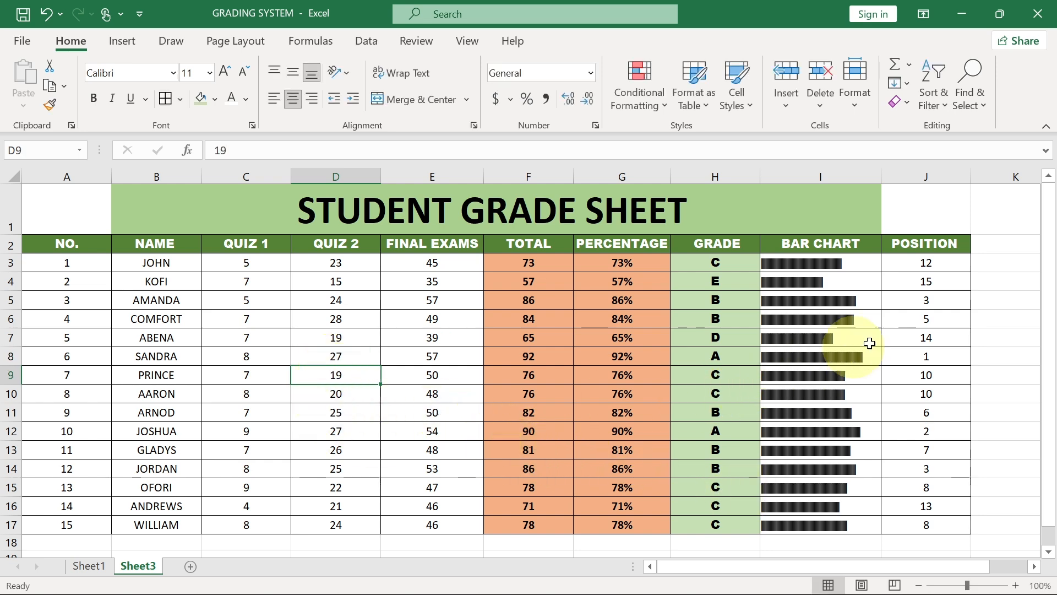
pyautogui.click(914, 357)
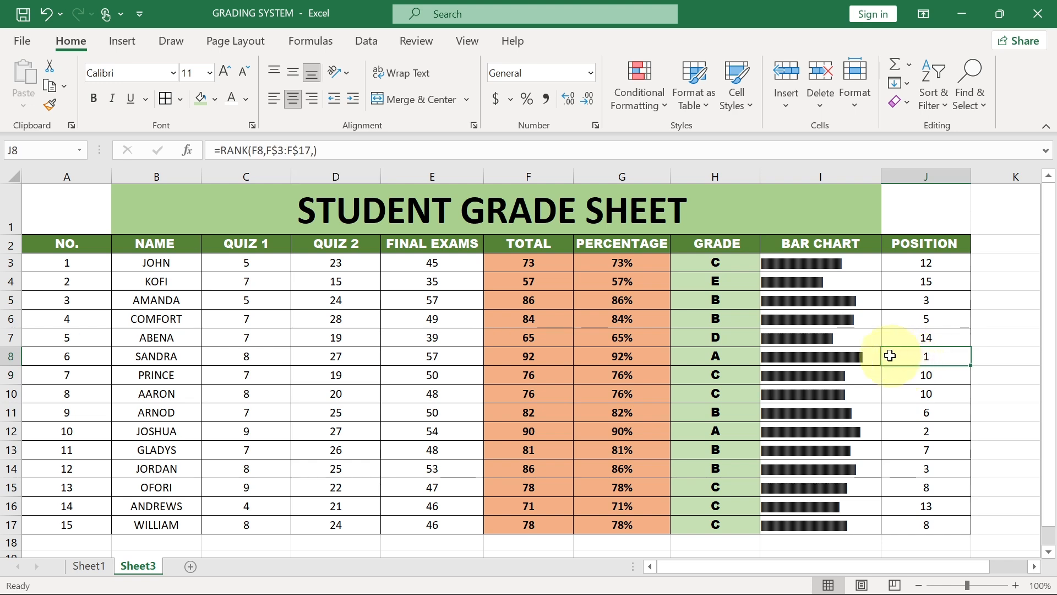
pyautogui.click(906, 431)
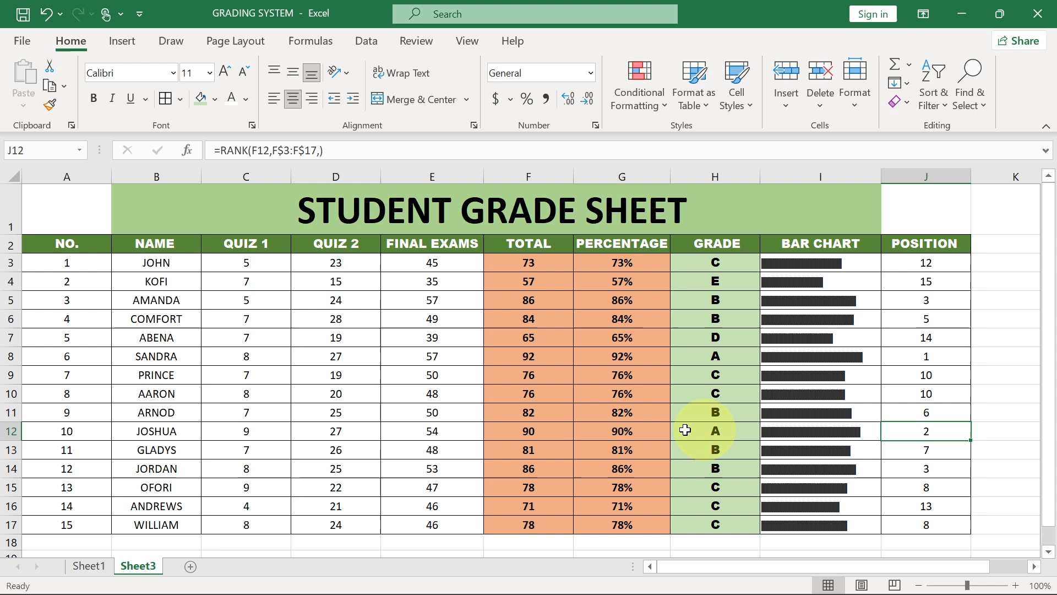
pyautogui.click(930, 470)
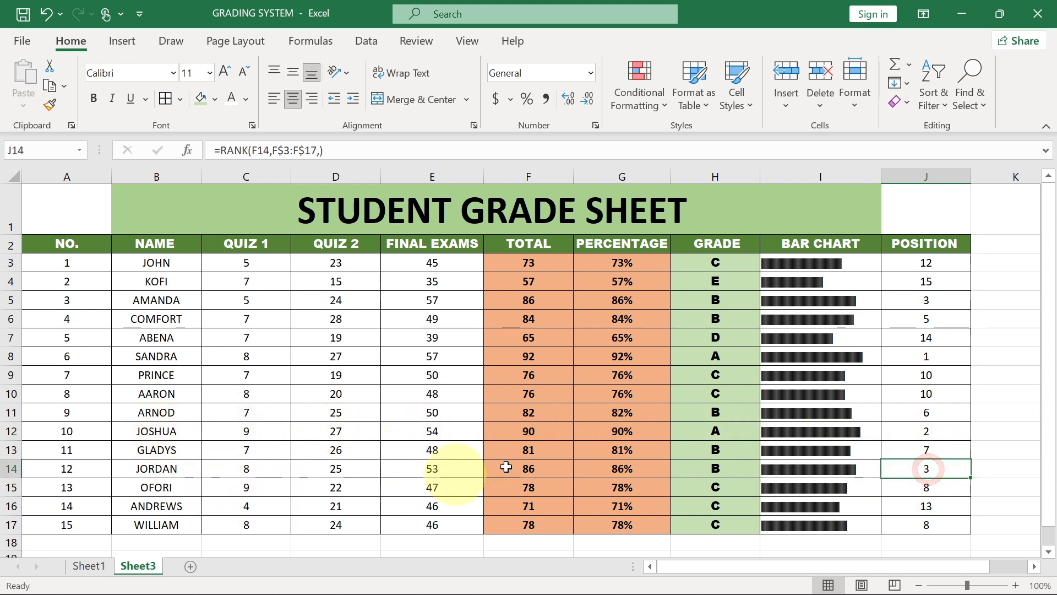